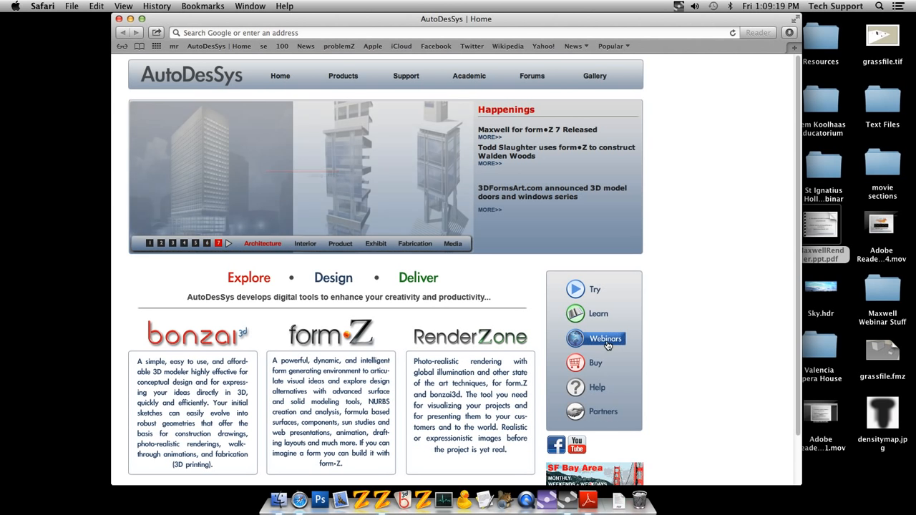
Open the Webinars page of the AutoDesSys site and browse the on-demand webinar list.
left_click(607, 345)
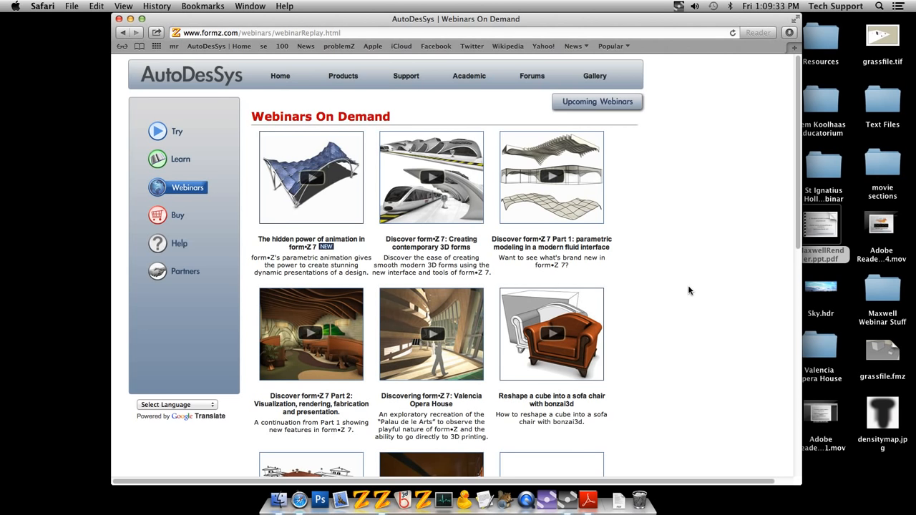
scroll(688, 290, "down", 5)
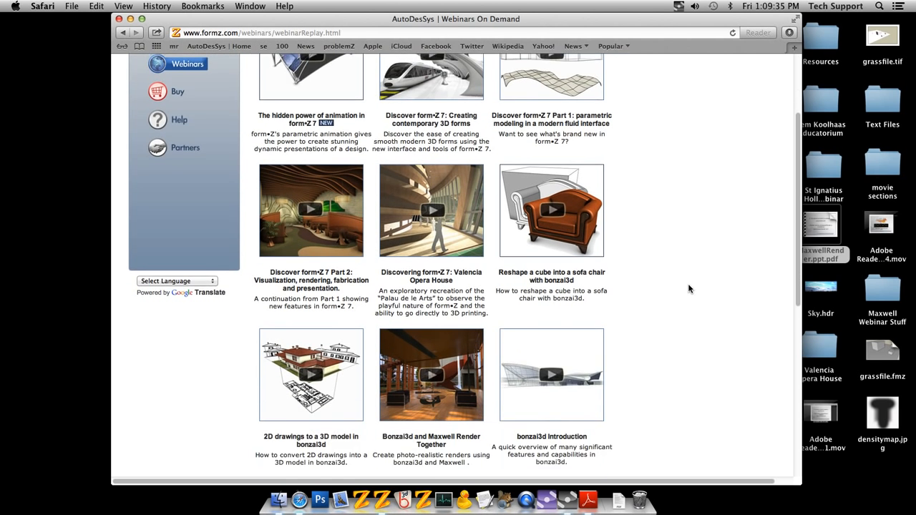
scroll(688, 288, "down", 8)
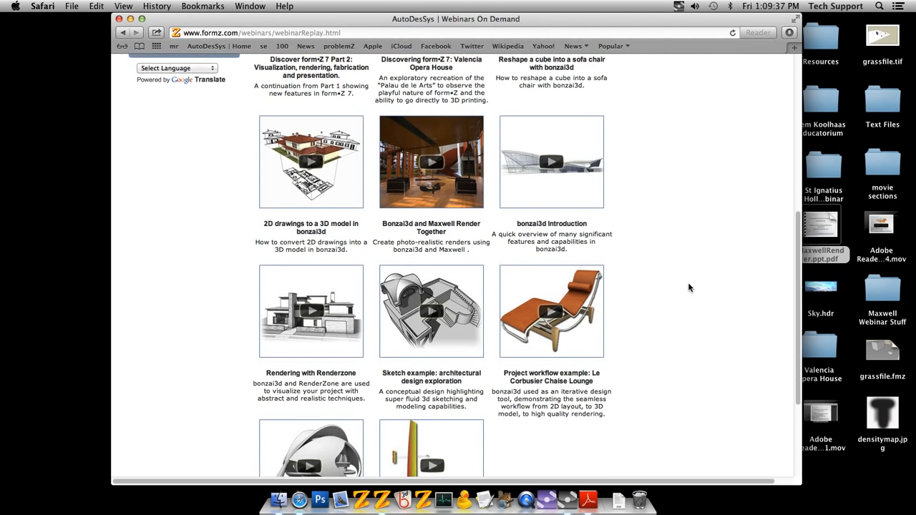
scroll(689, 287, "down", 2)
scroll(691, 342, "up", 8)
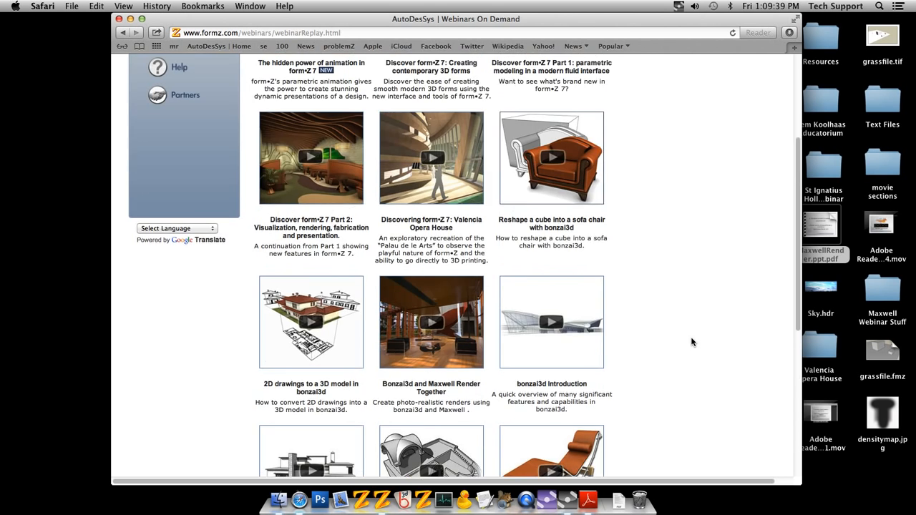
scroll(691, 342, "up", 6)
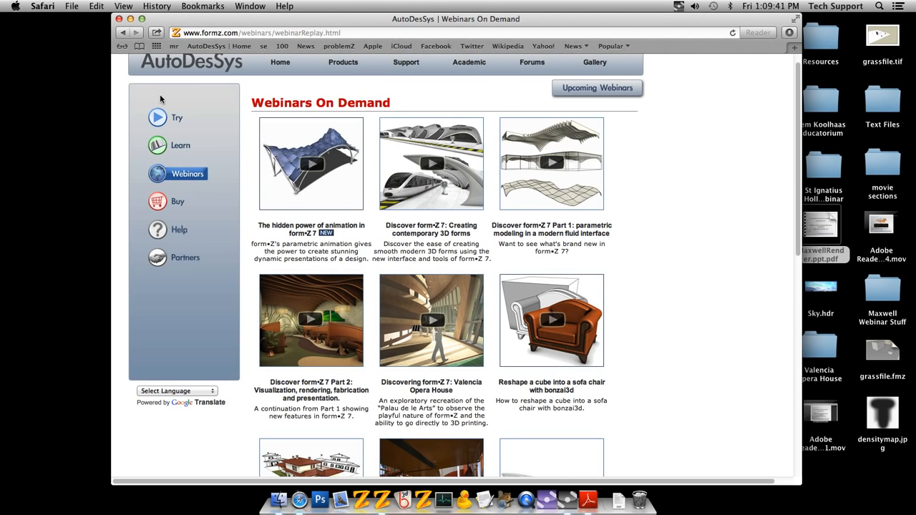
Go back to the AutoDesSys home page, open the form•Z product videos, and look through the tutorial topics.
left_click(166, 67)
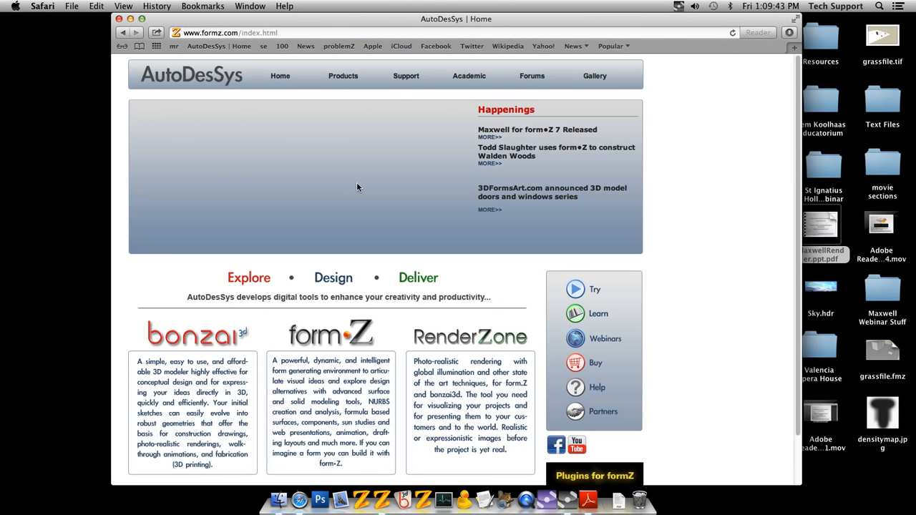
left_click(320, 338)
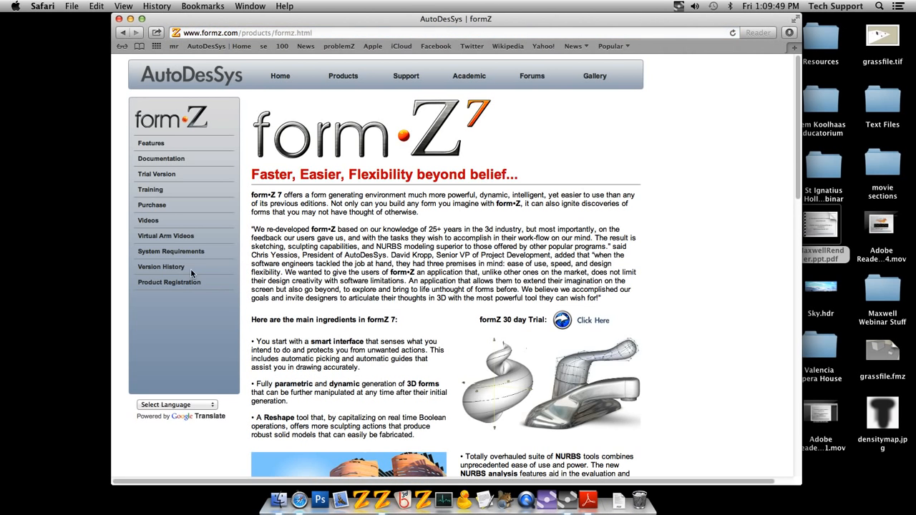
left_click(149, 222)
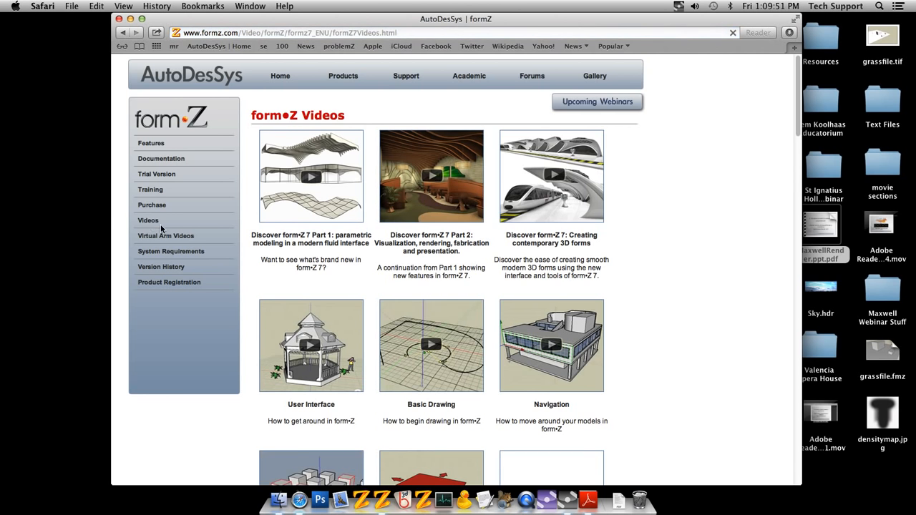
scroll(680, 347, "down", 5)
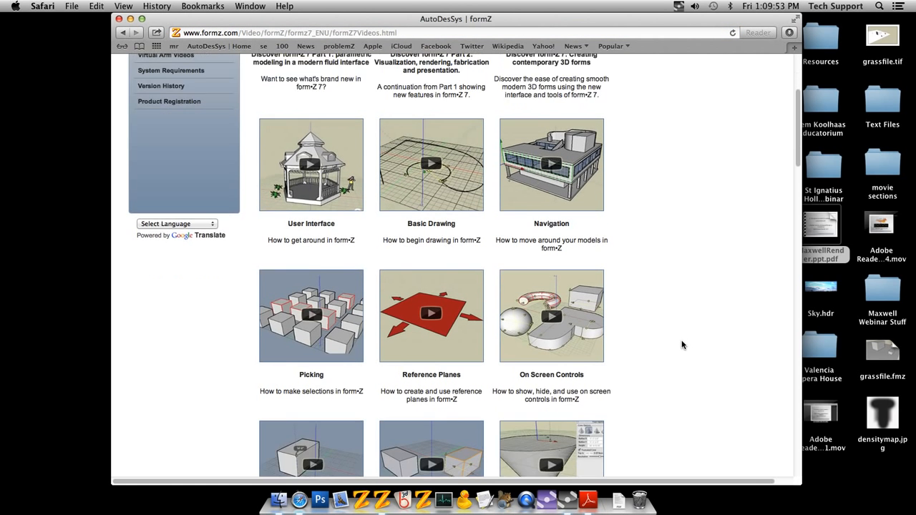
scroll(682, 345, "down", 3)
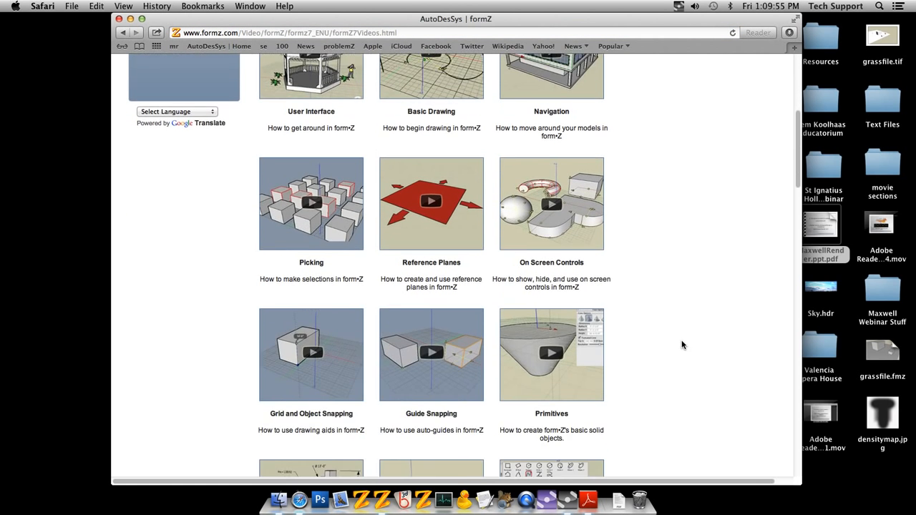
scroll(681, 345, "down", 4)
scroll(682, 345, "down", 10)
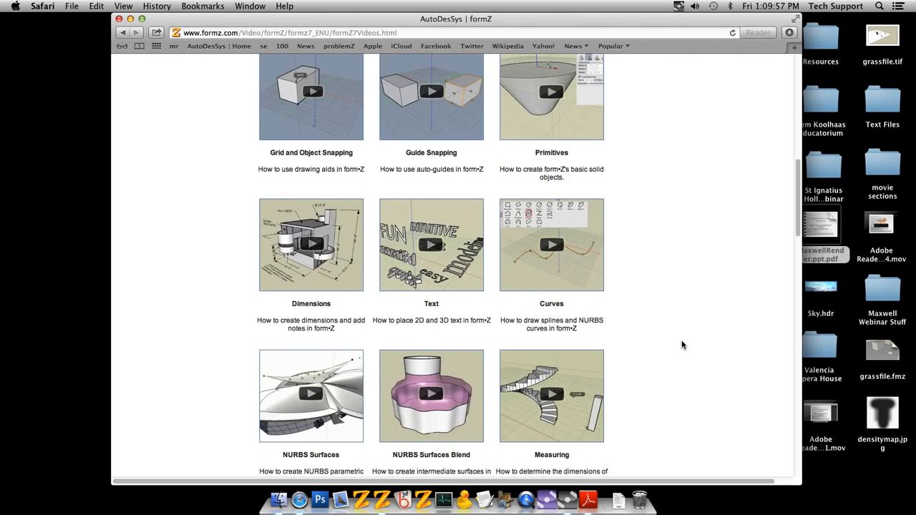
scroll(681, 345, "down", 4)
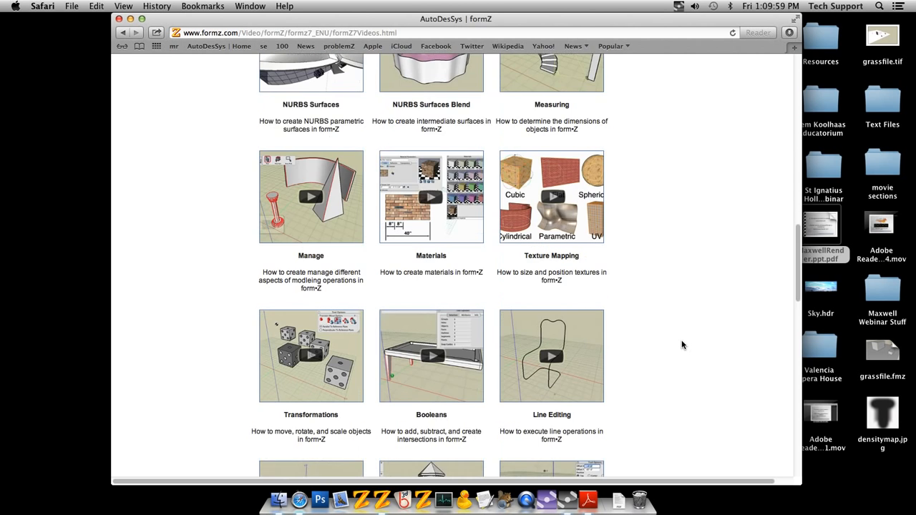
scroll(681, 345, "up", 2)
scroll(681, 345, "up", 8)
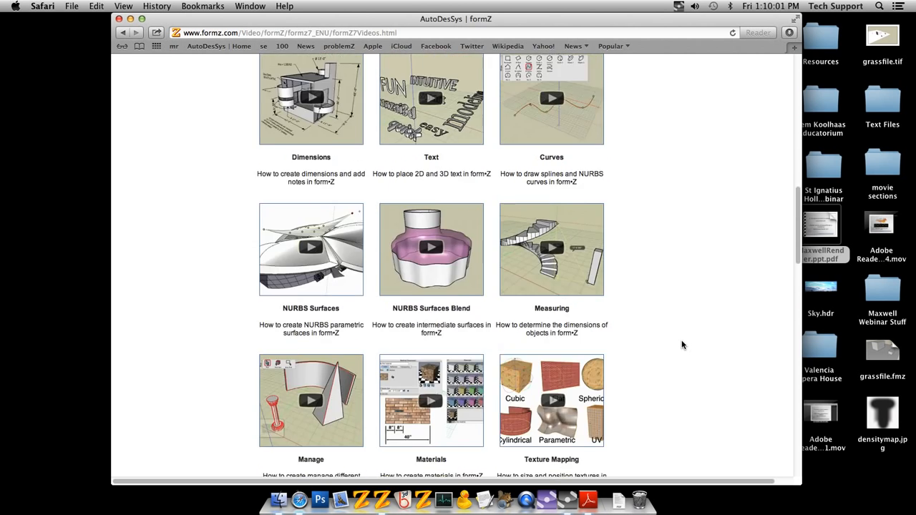
scroll(445, 216, "up", 4)
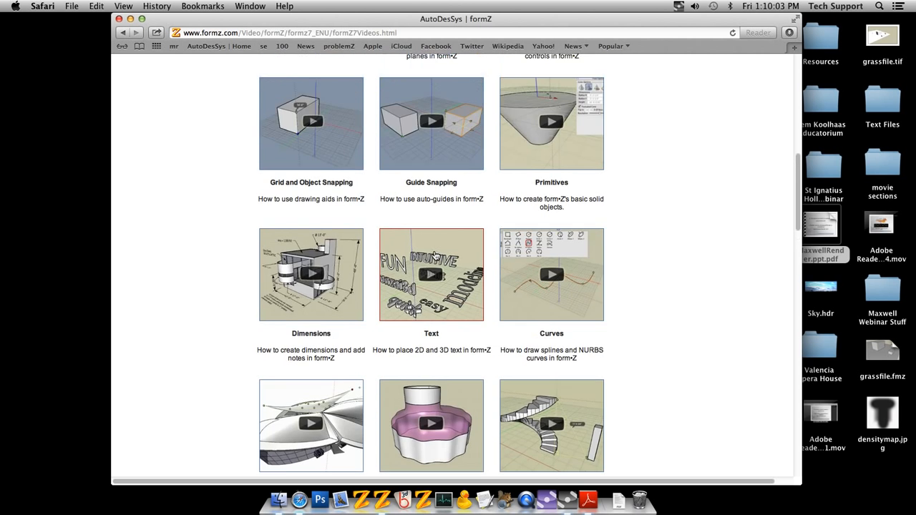
scroll(714, 319, "up", 7)
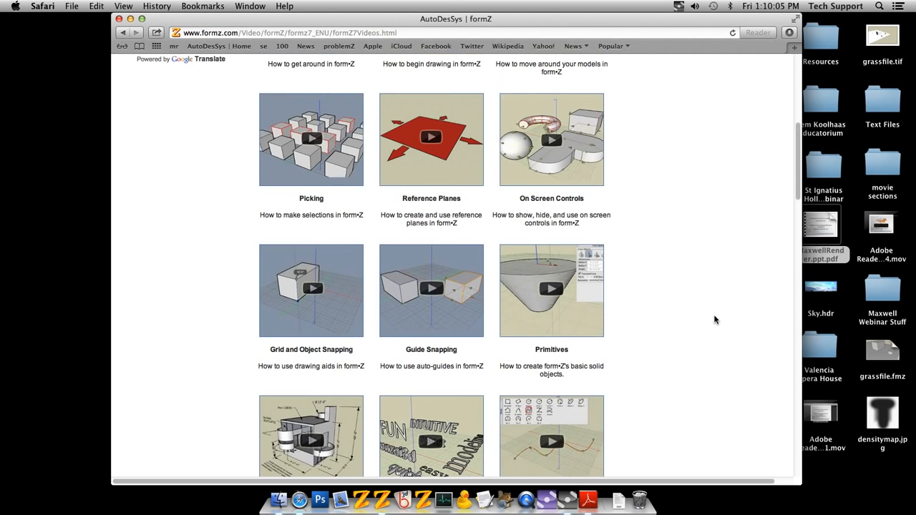
scroll(714, 319, "up", 4)
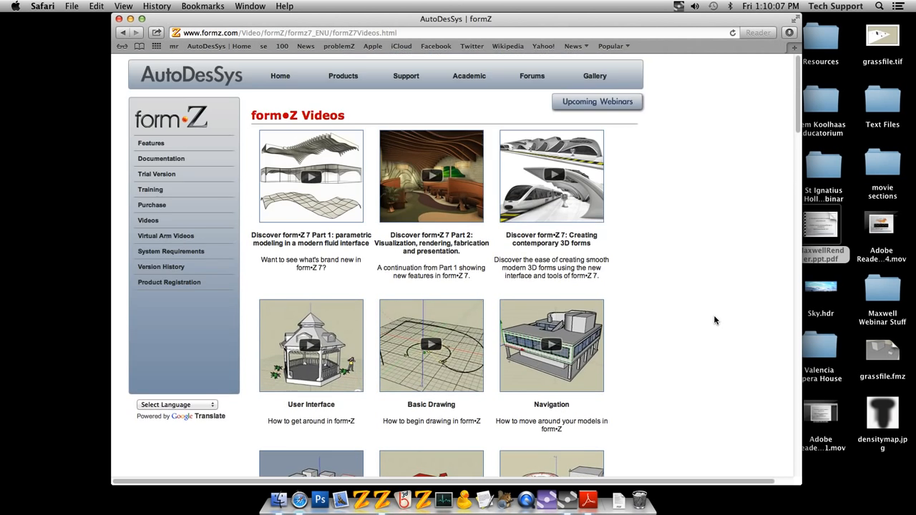
Return to the AutoDesSys home page and open the company's Facebook page to view it.
left_click(186, 83)
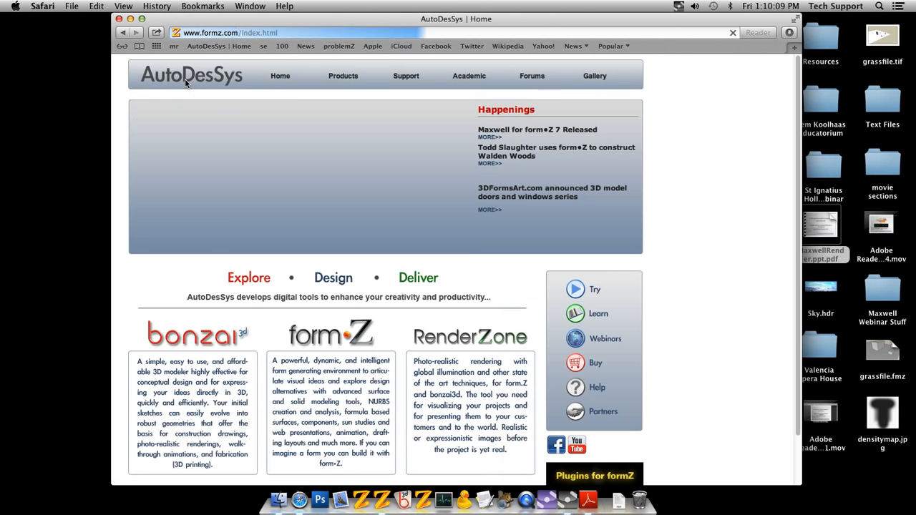
left_click(556, 446)
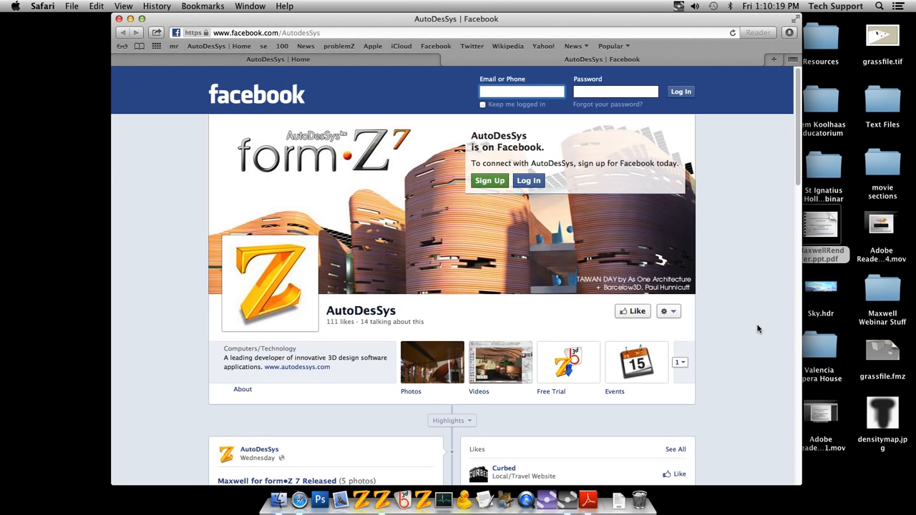
scroll(758, 329, "down", 1)
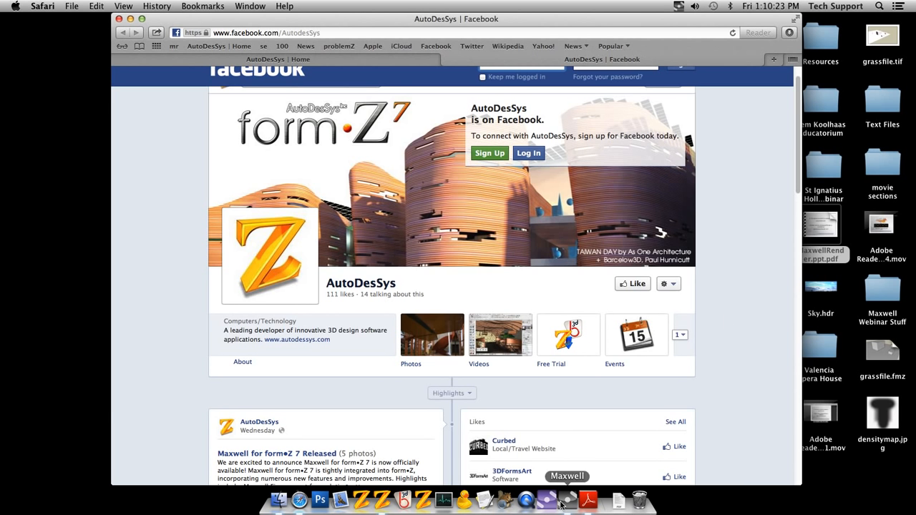
Switch to formZ and send the dice still life scene to Maxwell Render for a full render.
left_click(383, 501)
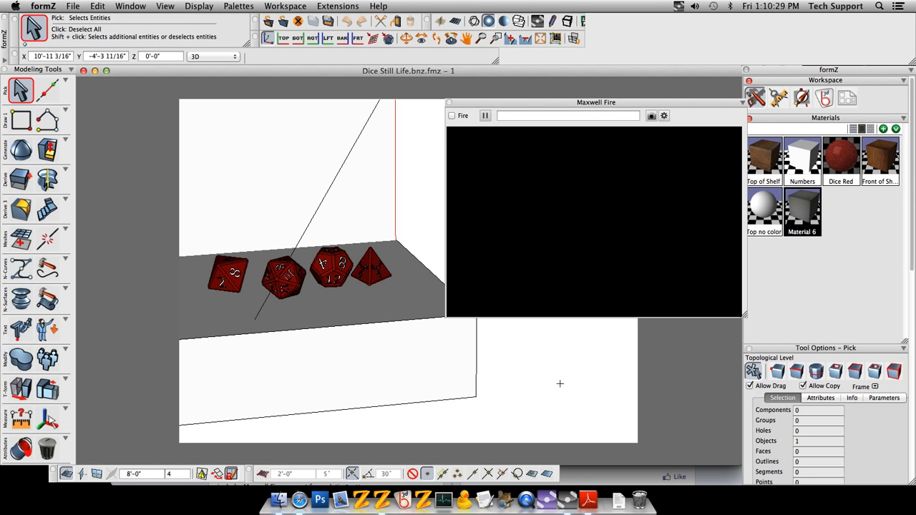
mouse_move(560, 384)
middle_mouse_down()
mouse_move(515, 384)
mouse_move(570, 383)
middle_mouse_up()
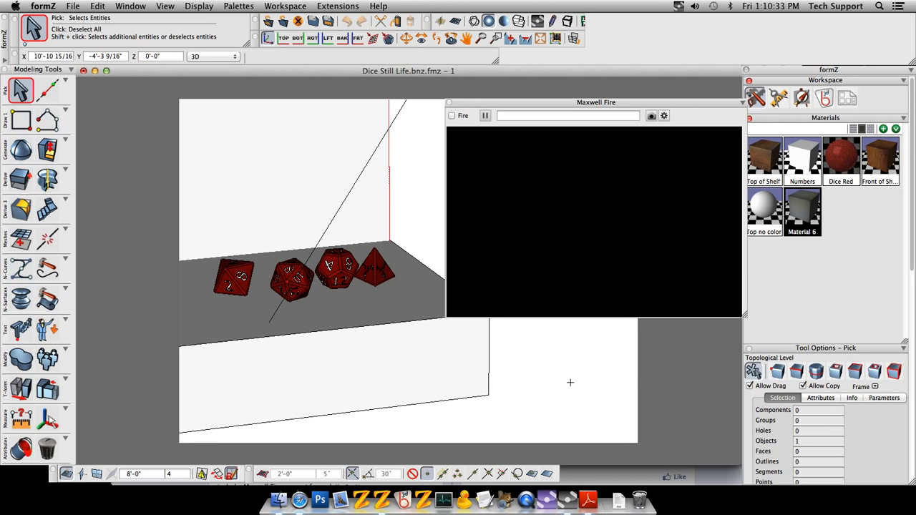
left_click(538, 22)
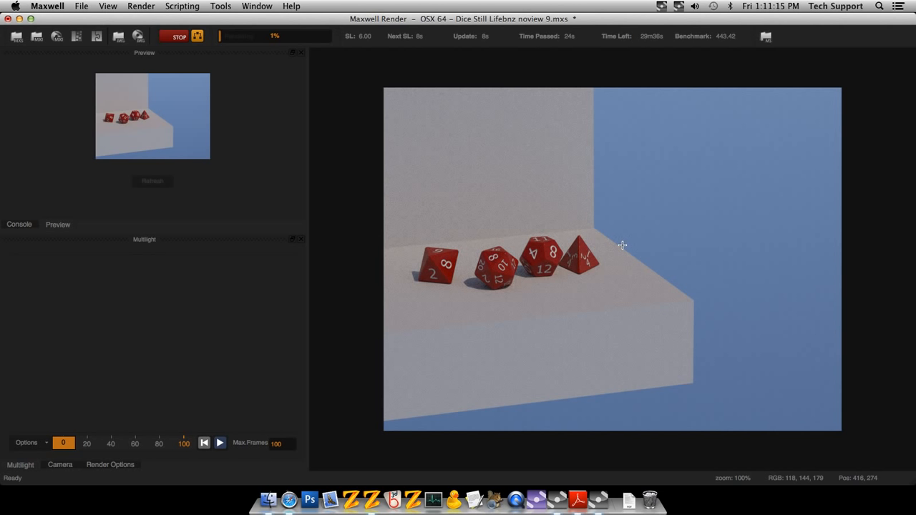
Stop the running render of the dice scene and quit Maxwell.
left_click(173, 37)
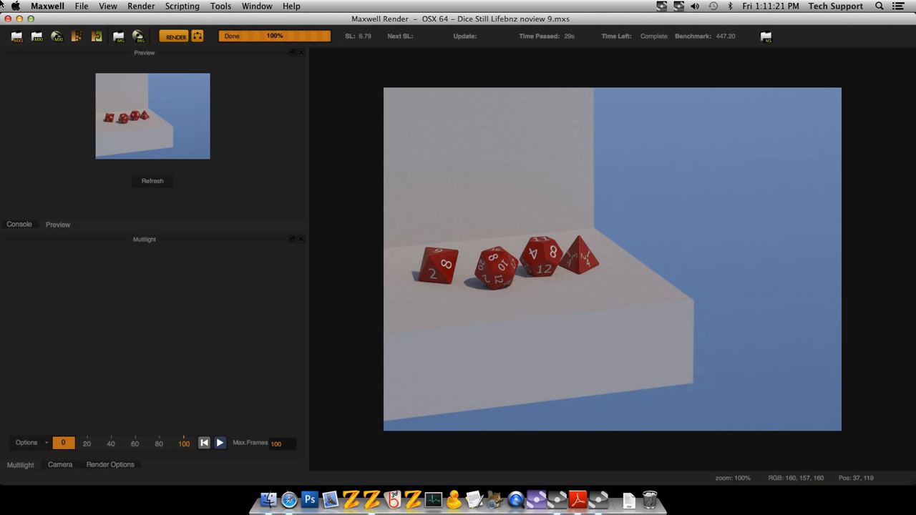
left_click(48, 6)
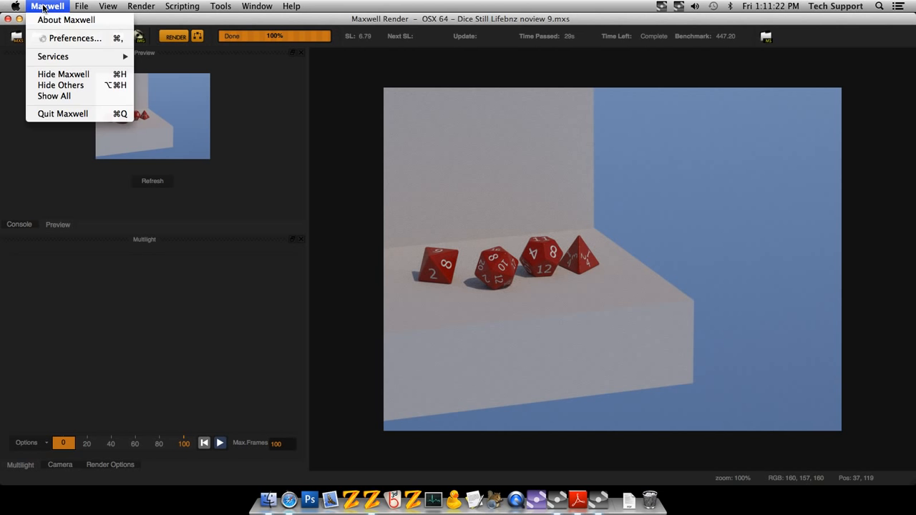
left_click(60, 114)
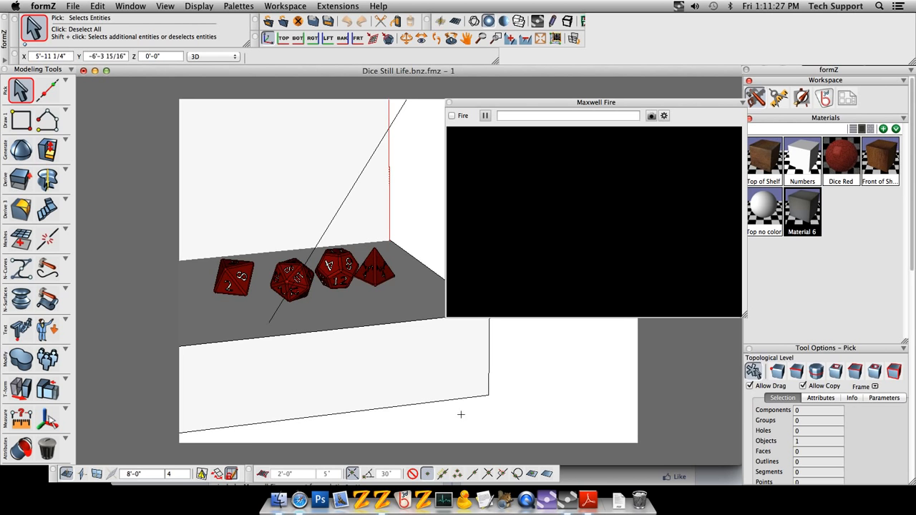
Reposition the Maxwell Fire window within the workspace and enable Fire to preview the dice scene interactively.
middle_click_drag(458, 416, 513, 413)
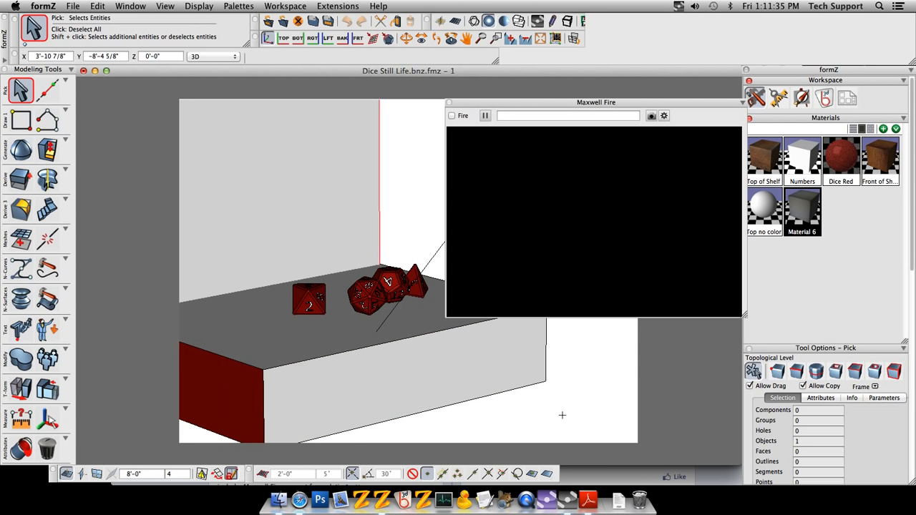
mouse_move(506, 101)
left_mouse_down()
mouse_move(463, 107)
mouse_move(503, 111)
mouse_move(482, 113)
mouse_move(494, 111)
left_mouse_up()
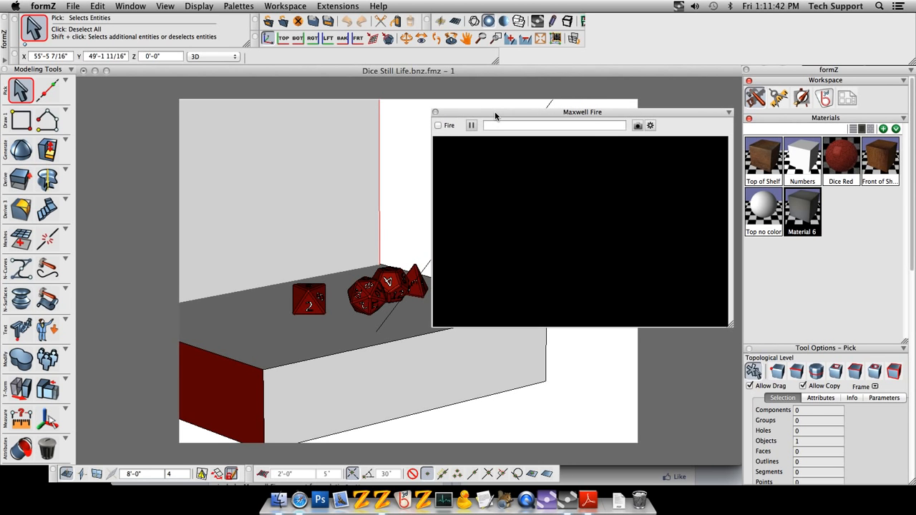
left_click(438, 126)
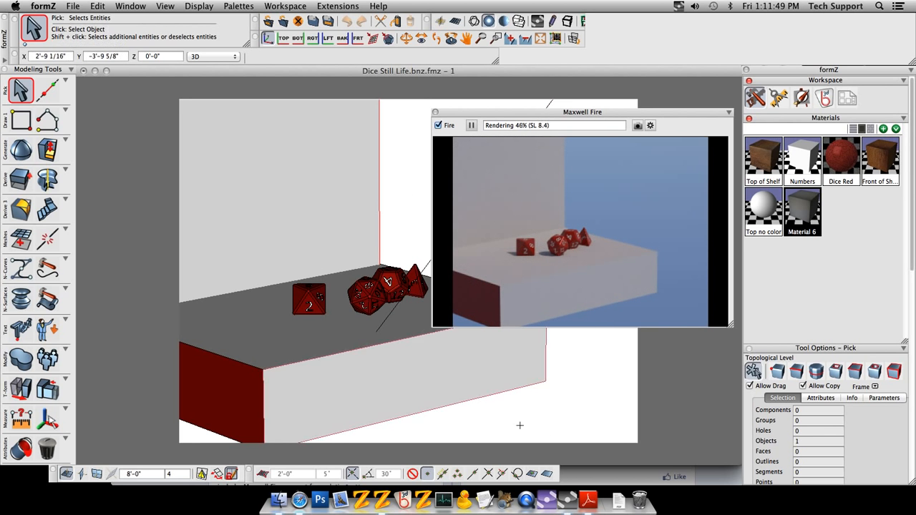
middle_click_drag(554, 437, 487, 428)
mouse_move(535, 392)
middle_mouse_down()
mouse_move(535, 374)
mouse_move(448, 383)
mouse_move(548, 380)
middle_mouse_up()
Draw a rectangular block on the shelf beside the dice, about 1'-7 11/16" by 6'-4 1/2" and 5'-1 11/16" high.
left_click(22, 120)
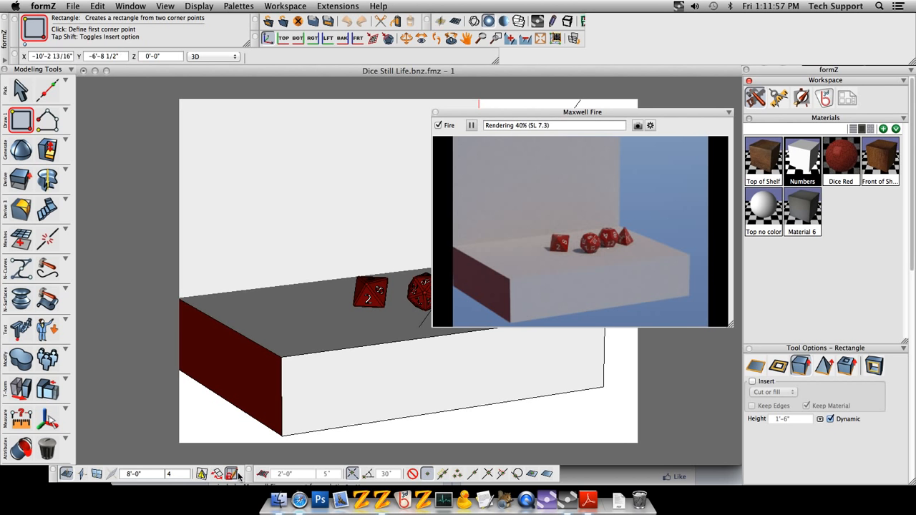
left_click(289, 296)
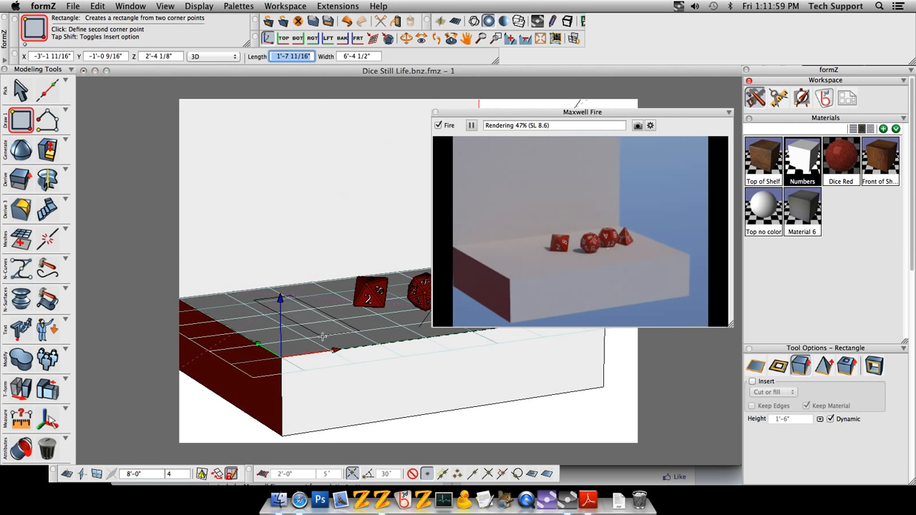
left_click(322, 335)
left_click(321, 203)
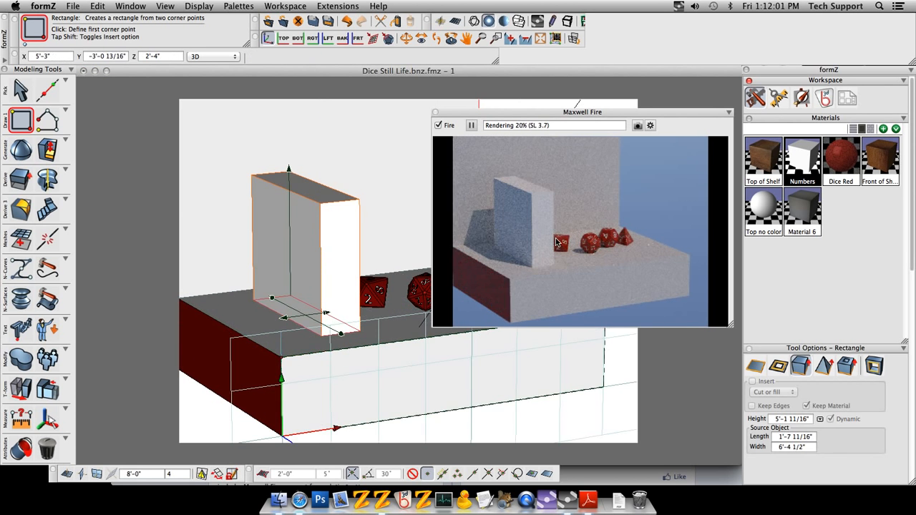
Delete the rectangular block standing on the shelf beside the dice.
left_click(47, 448)
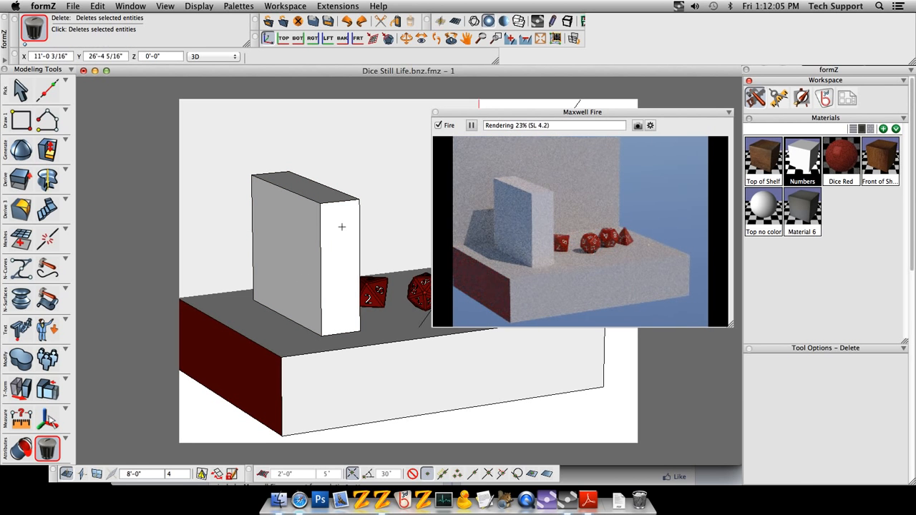
scroll(356, 333, "down", 1)
scroll(356, 334, "down", 1)
left_click(20, 90)
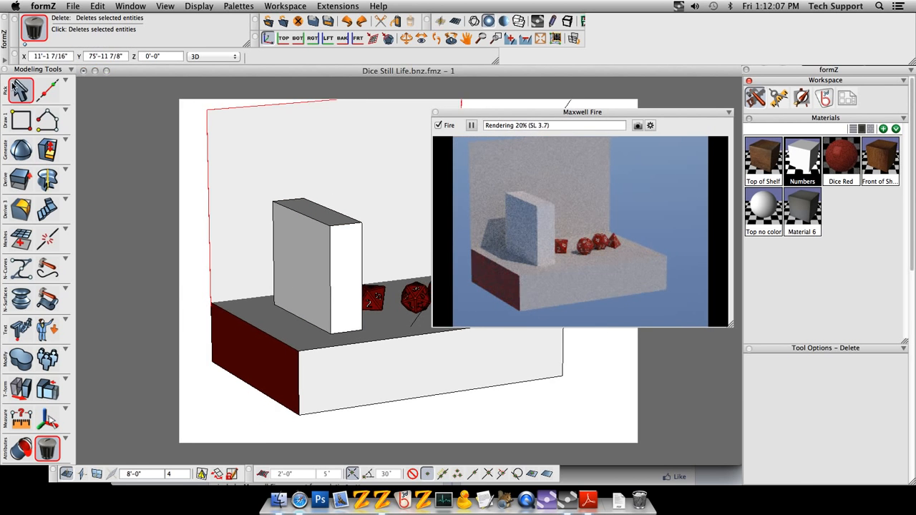
left_click(201, 372)
left_click(47, 449)
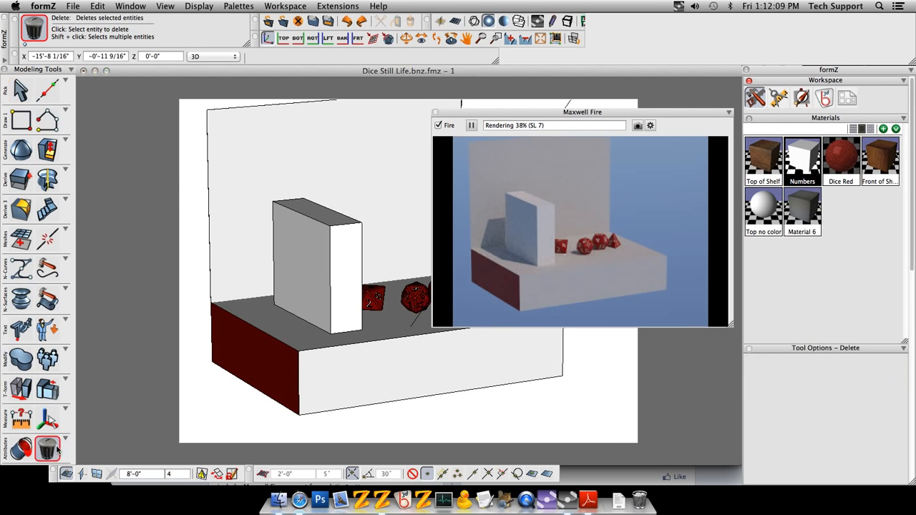
left_click(337, 259)
mouse_move(513, 413)
middle_mouse_down()
mouse_move(493, 415)
mouse_move(513, 417)
middle_mouse_up()
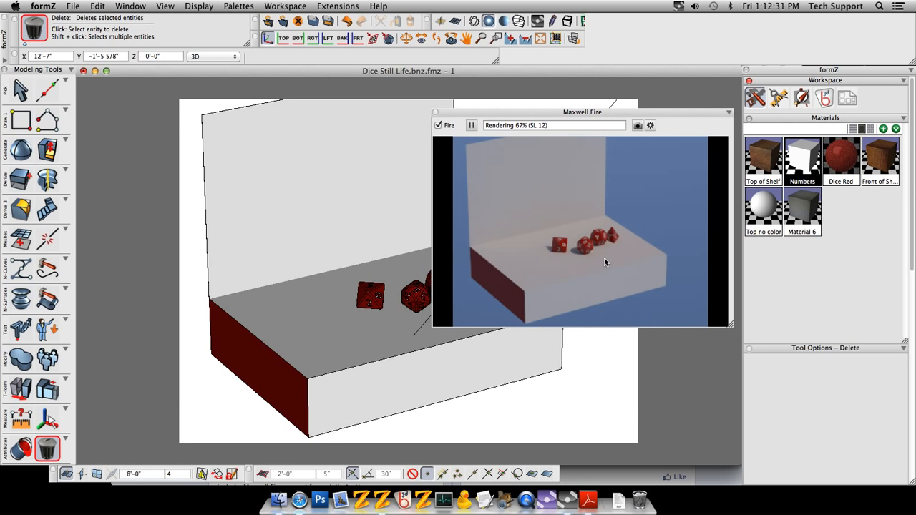
Move the Maxwell Fire window to the upper part of the workspace, away from the dice and most material swatches.
mouse_move(487, 425)
middle_mouse_down()
mouse_move(477, 415)
mouse_move(378, 407)
mouse_move(482, 408)
middle_mouse_up()
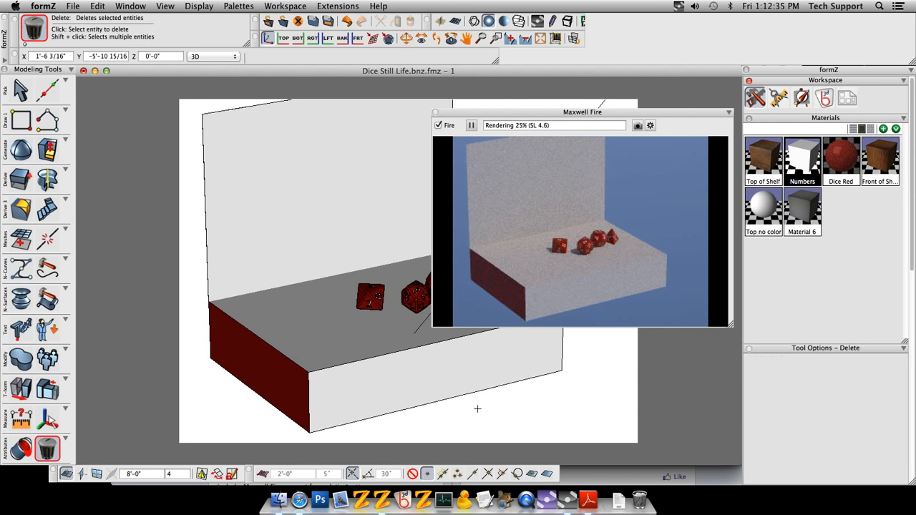
left_click_drag(471, 108, 548, 54)
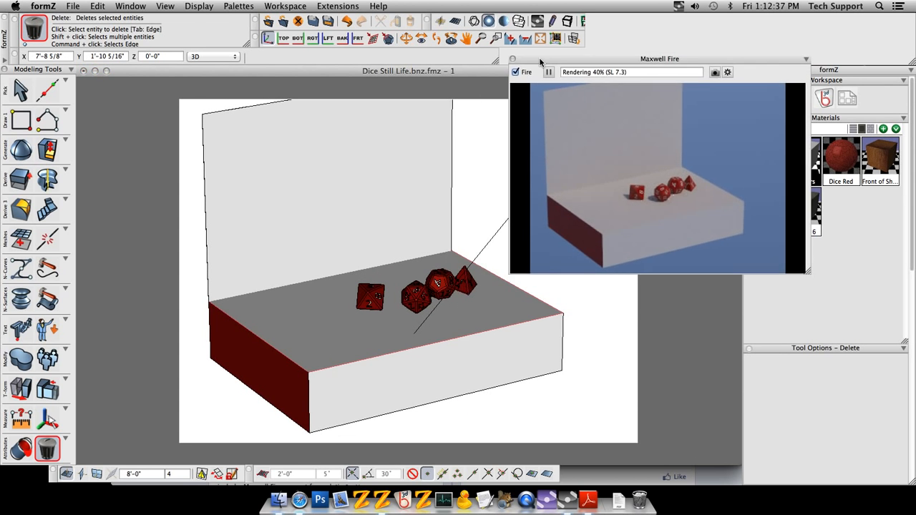
middle_click_drag(513, 396, 491, 412)
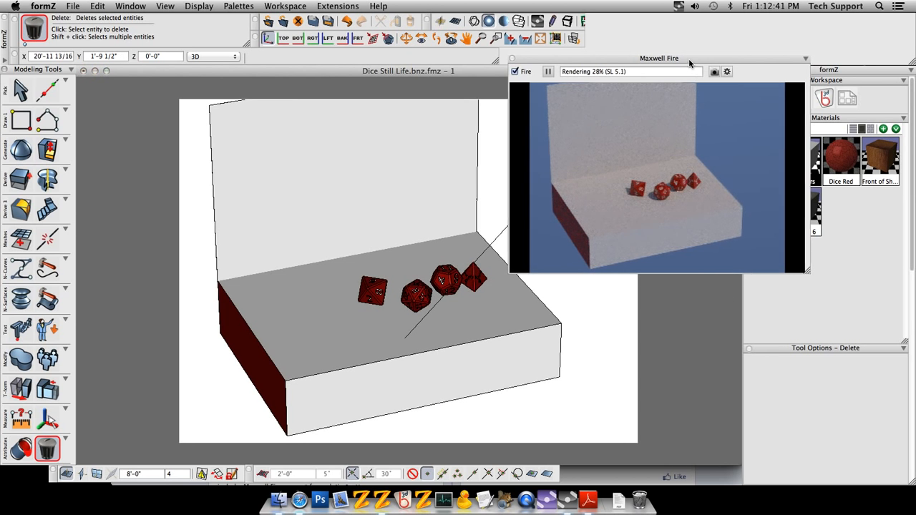
left_click_drag(690, 59, 644, 59)
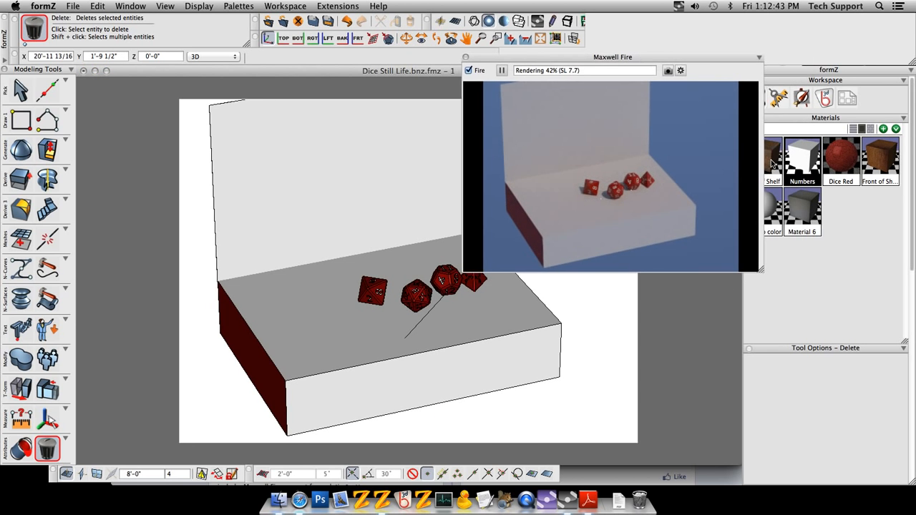
Apply the Top of Shelf material to the shelf's top face and the front-of-shelf wood material to its front face.
left_click_drag(766, 160, 306, 333)
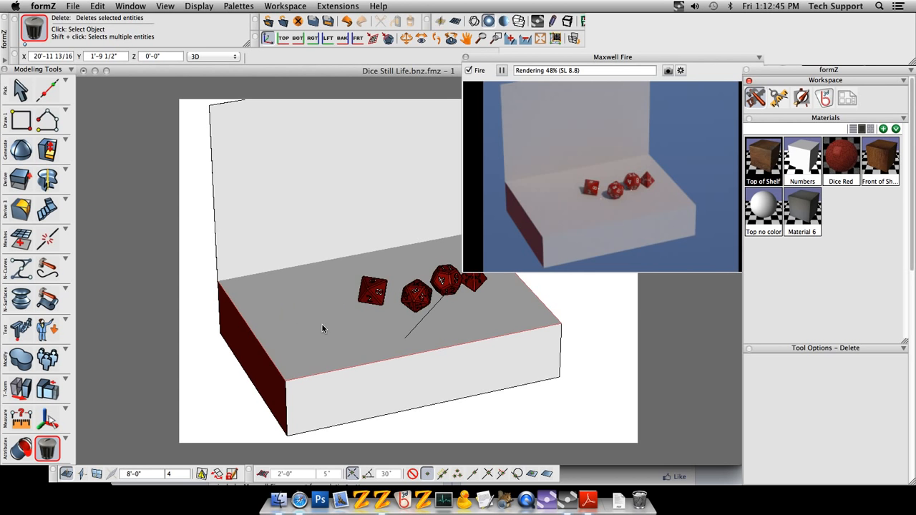
left_click_drag(885, 164, 473, 382)
middle_click_drag(563, 414, 534, 413)
Stretch the texture map on the shelf's front face with Edit Texture Map so one tile spans the face.
mouse_move(19, 452)
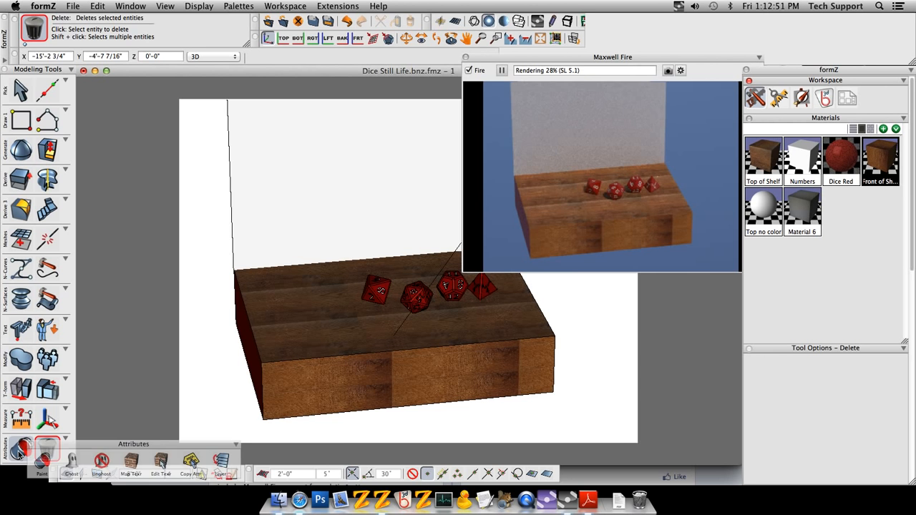
left_click(160, 462)
left_click(355, 382)
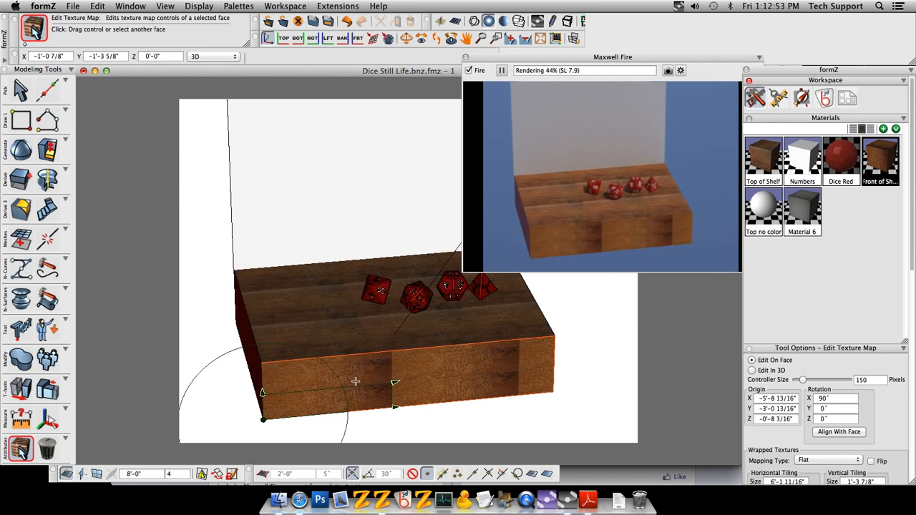
left_click_drag(392, 382, 530, 349)
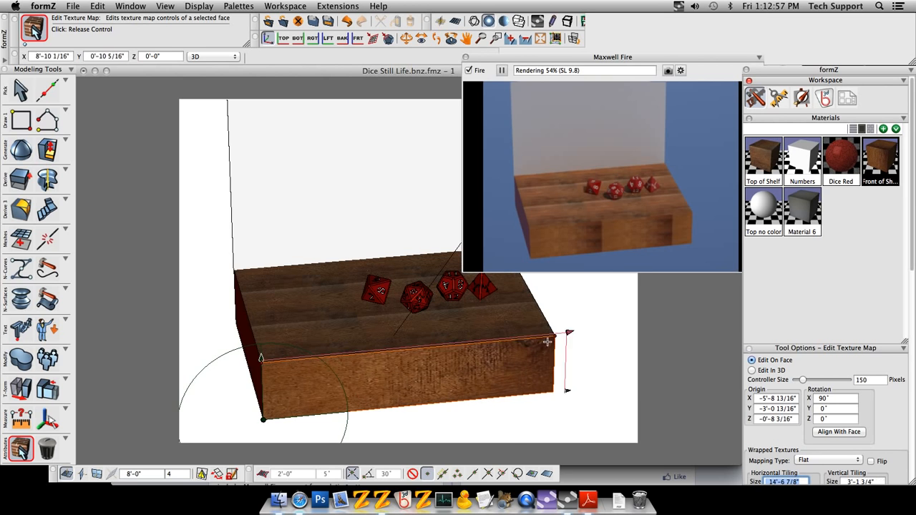
left_click(553, 339)
Stretch the top face's texture map to the shelf's far corner, at about 14'-0 3/16" by 10'-2 5/16".
left_click(321, 336)
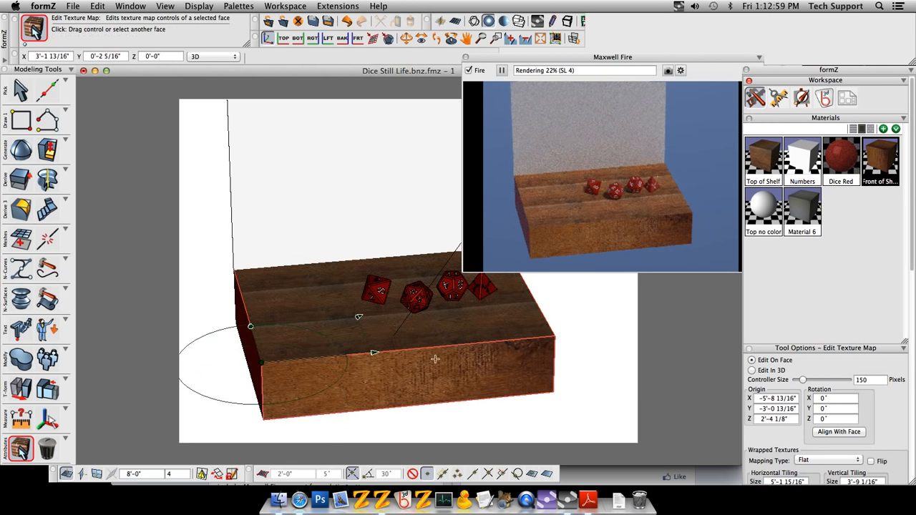
middle_click_drag(321, 336, 337, 300)
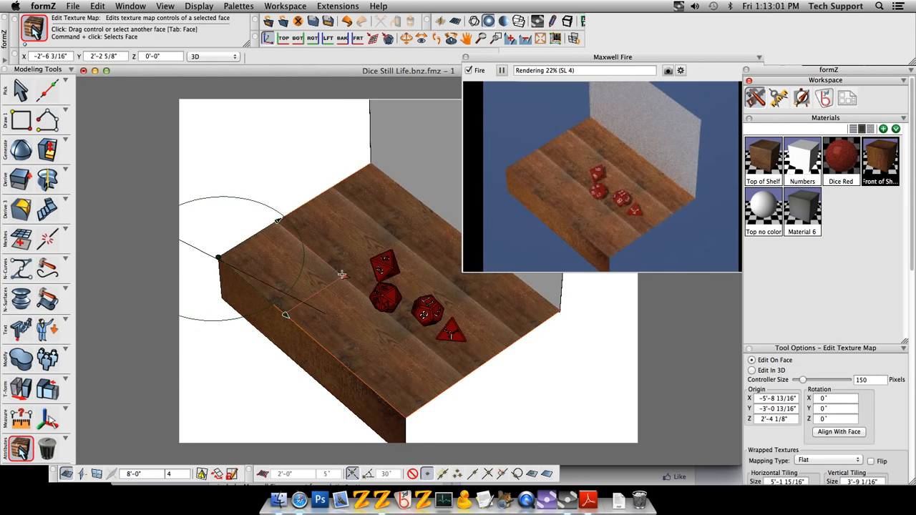
left_click(344, 277)
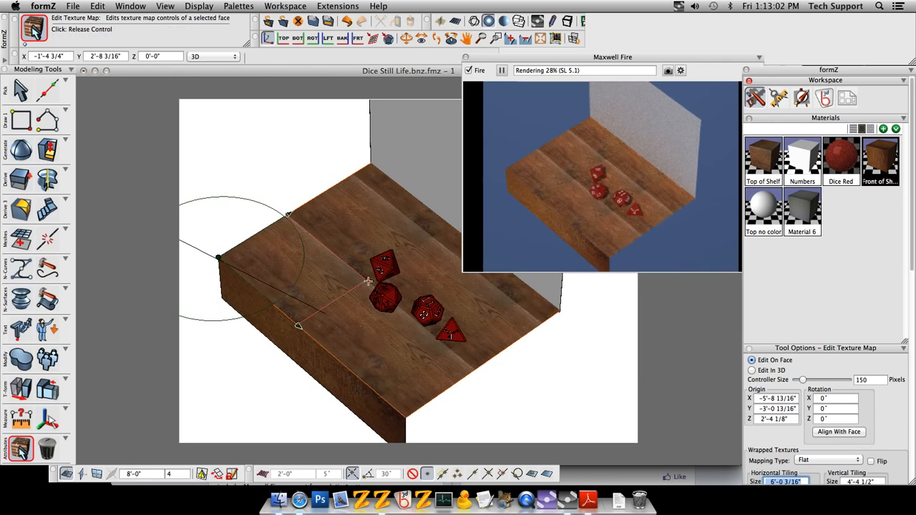
left_click(560, 311)
middle_click_drag(282, 363, 420, 467)
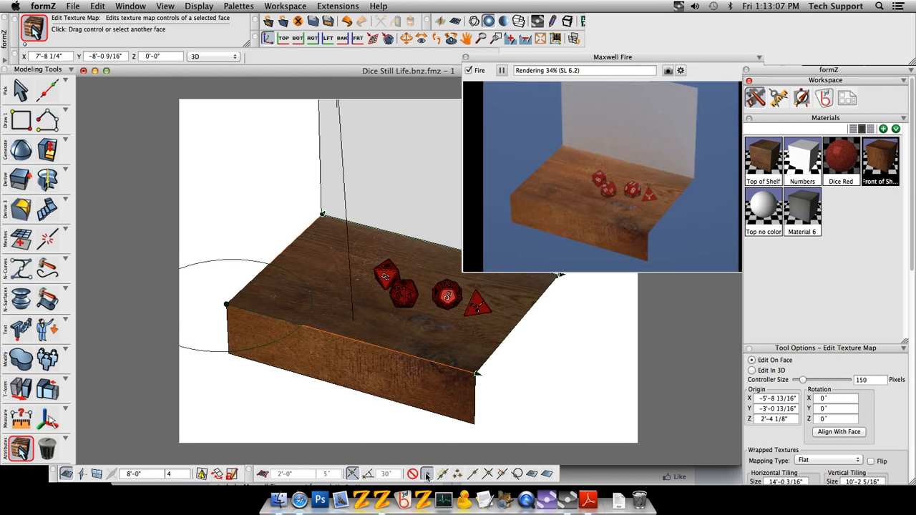
With object snapping off, fine-tune the top face's horizontal texture tiling at the front corner to about 14'-1 1/4".
scroll(451, 350, "up", 3)
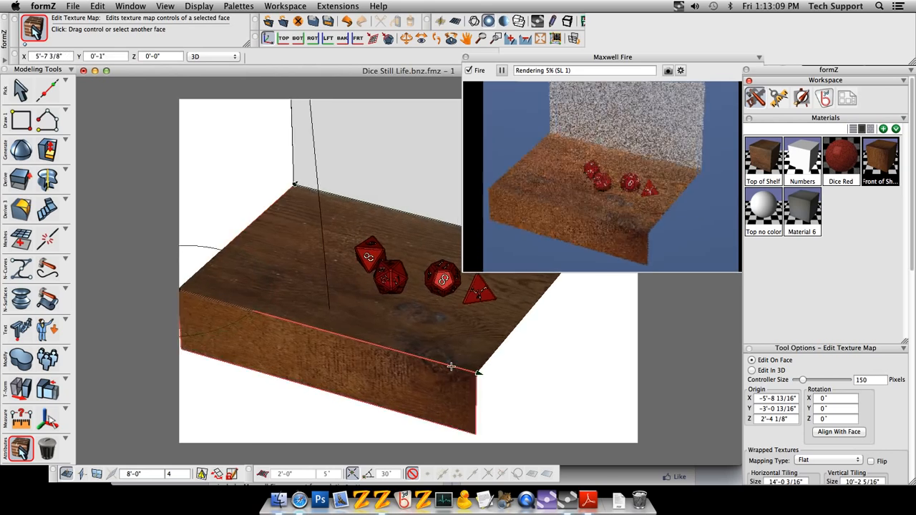
scroll(450, 367, "up", 5)
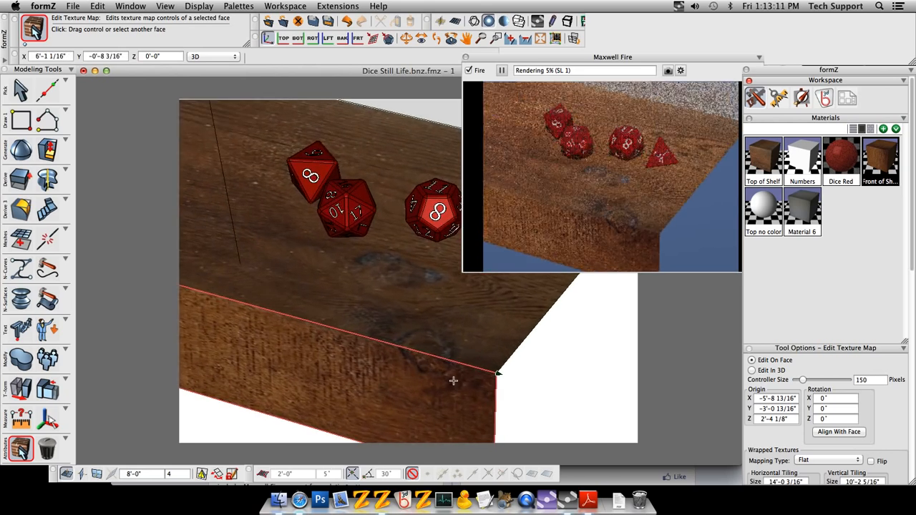
scroll(453, 380, "up", 5)
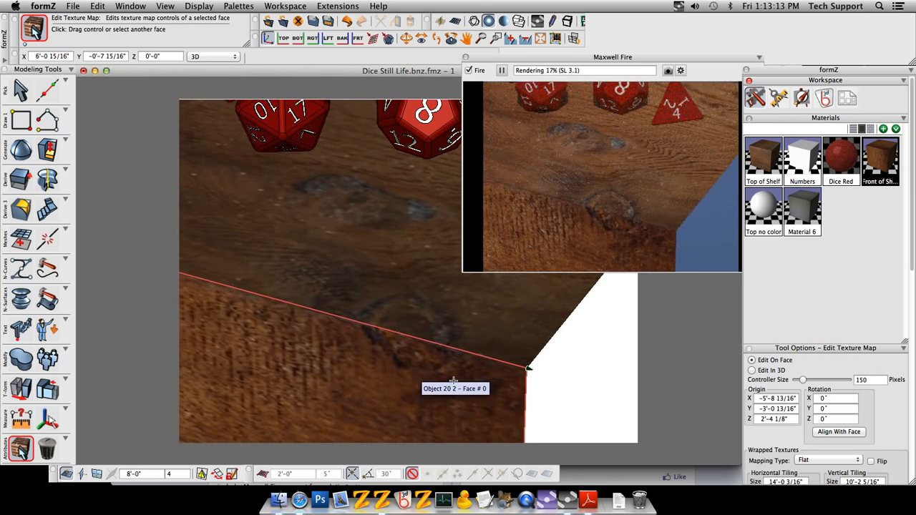
left_click(527, 369)
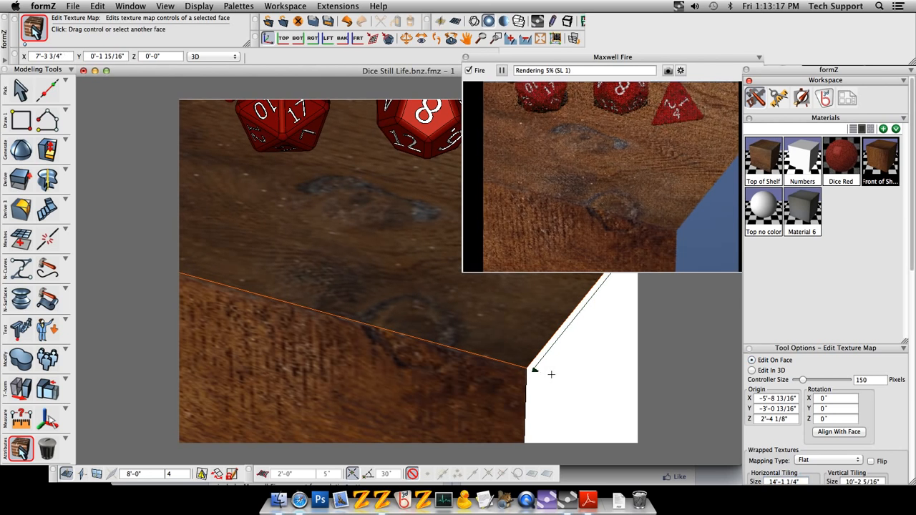
left_click(537, 370)
scroll(446, 347, "down", 8)
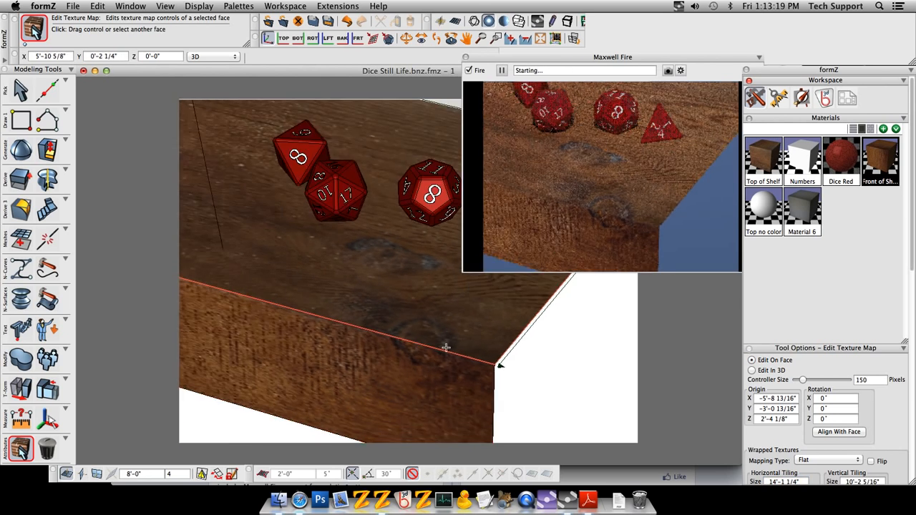
scroll(499, 396, "down", 1)
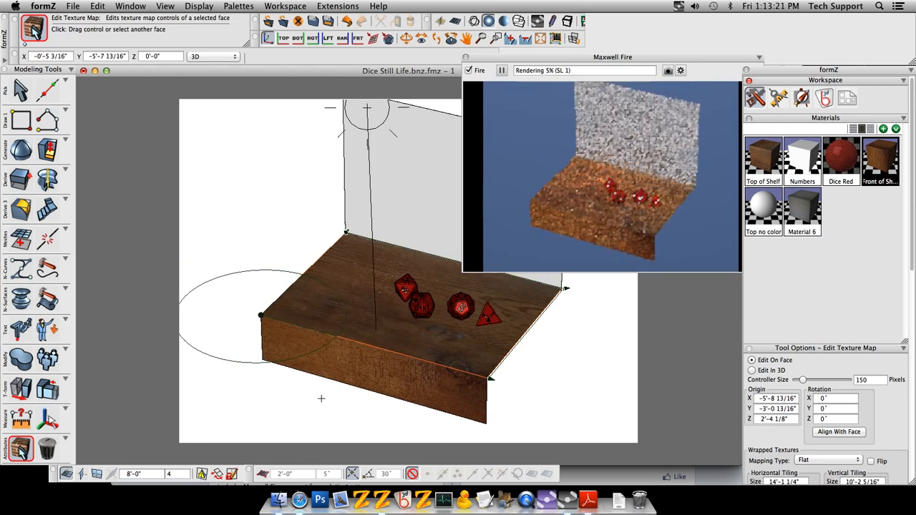
Apply Material 6 to the back wall and enlarge its texture map to about 12'-11 9/16" by 8'-6 1/2".
middle_click_drag(321, 399, 487, 389)
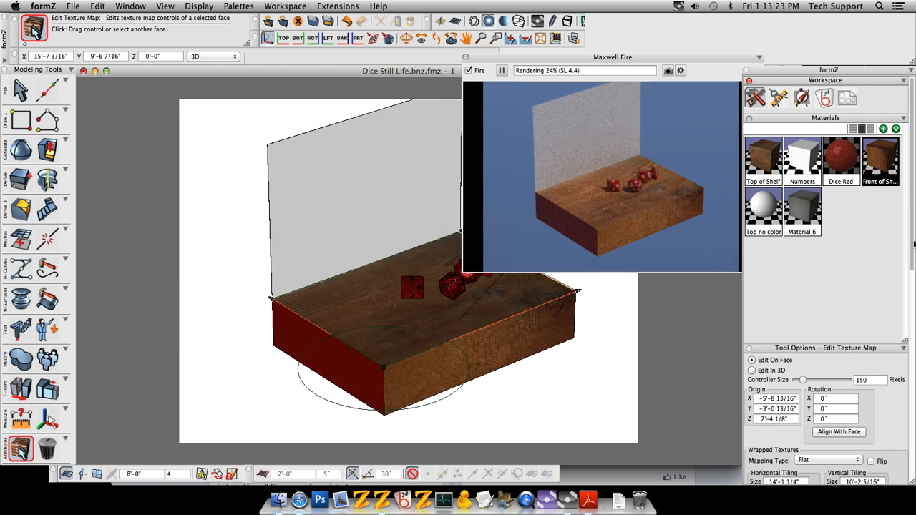
left_click_drag(806, 213, 328, 203)
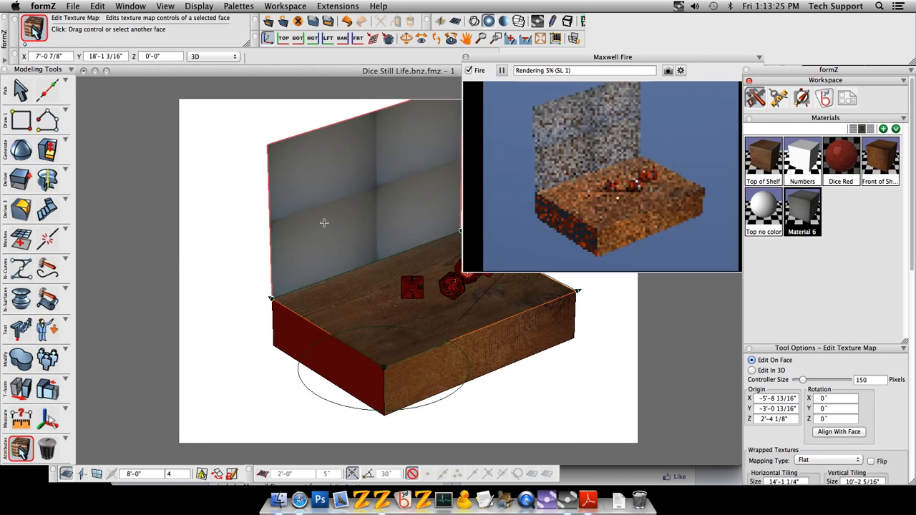
left_click(328, 194)
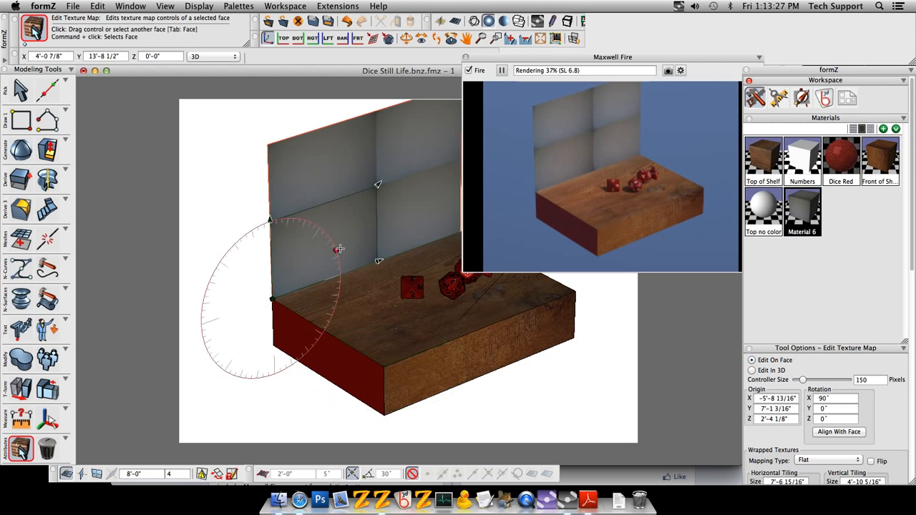
scroll(336, 278, "down", 2)
scroll(421, 157, "up", 2)
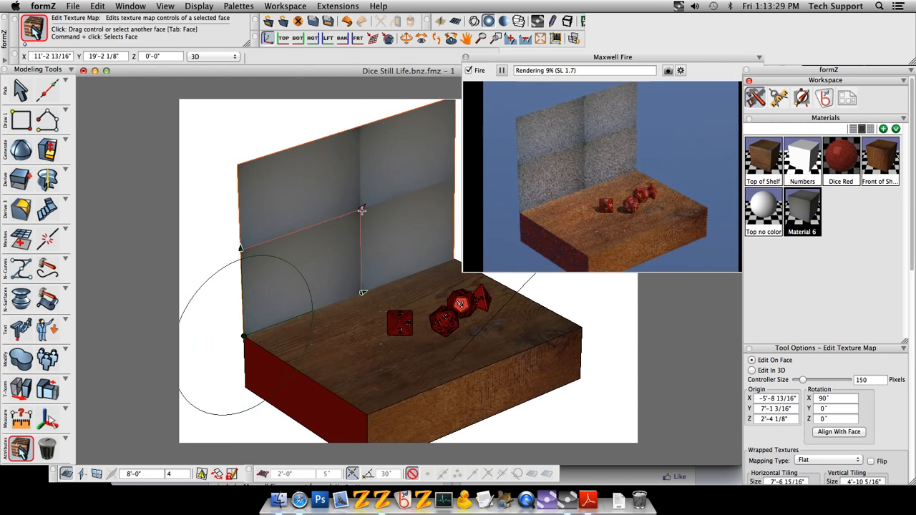
left_click_drag(364, 206, 441, 119)
left_click(440, 120)
scroll(383, 259, "down", 2)
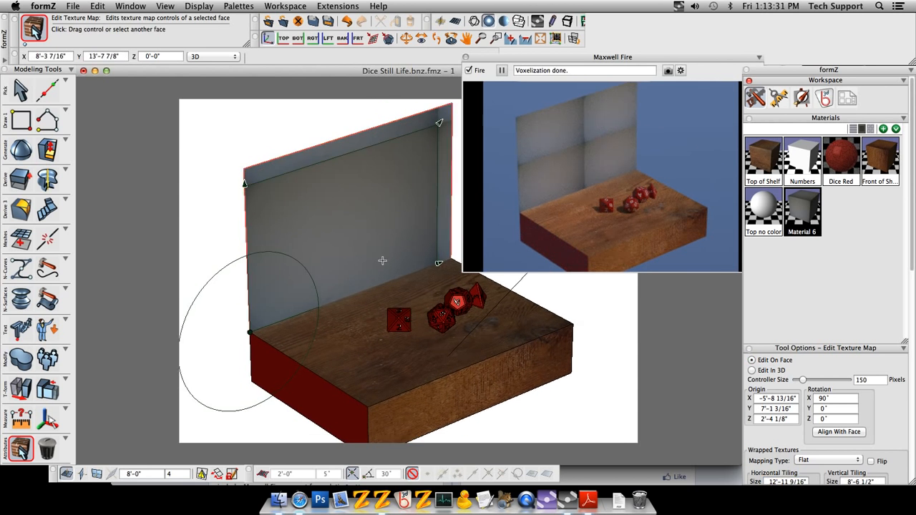
Turn point snapping on and stretch the back wall's texture map to its upper corner, at 13'-11 3/4" by 9'-6 11/16".
scroll(444, 128, "up", 1)
left_click(433, 137)
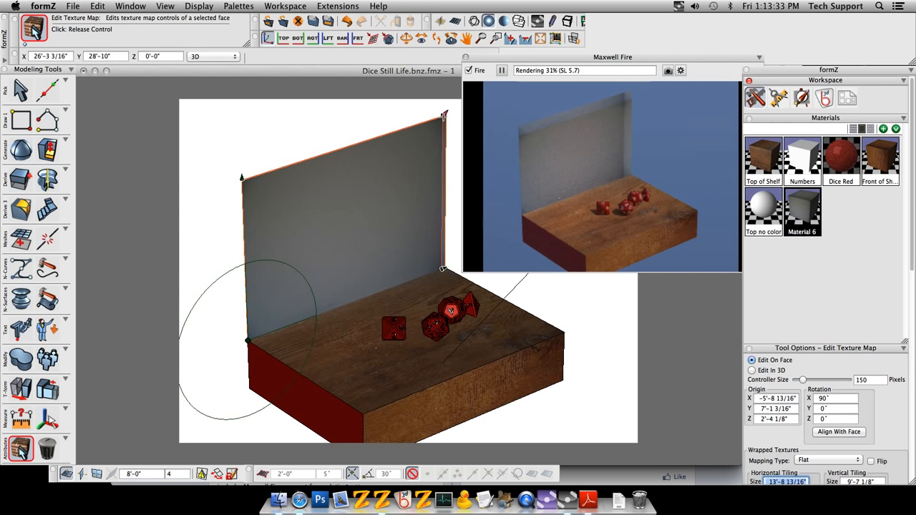
left_click(440, 129)
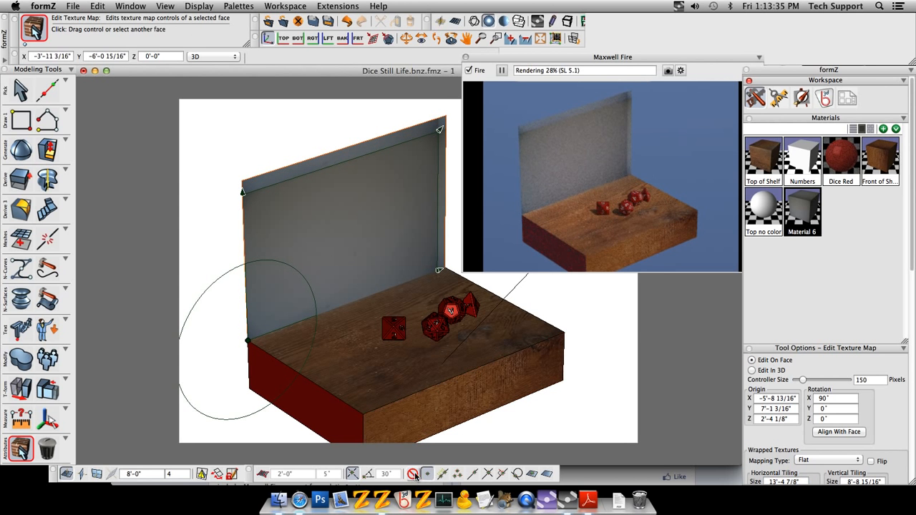
left_click(439, 129)
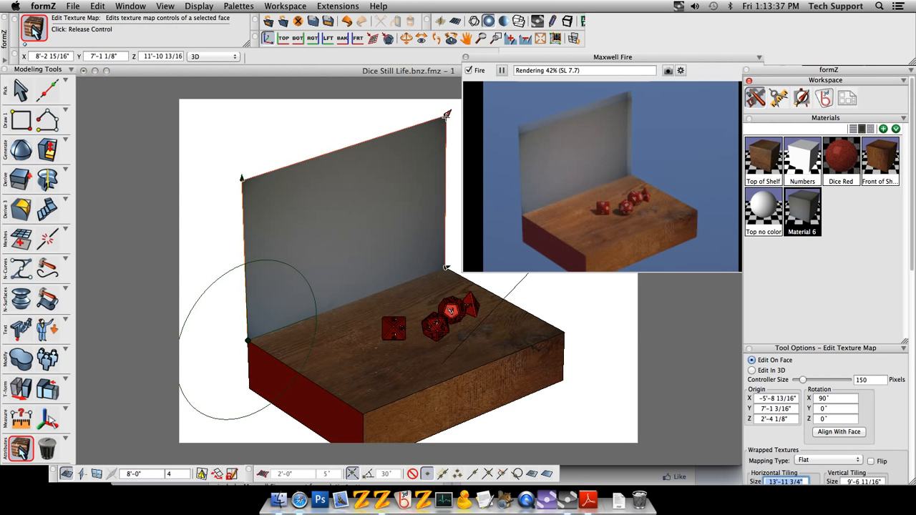
left_click(444, 119)
Restore the saved MainView of the dice scene.
scroll(580, 366, "down", 1)
middle_click_drag(580, 366, 504, 367)
scroll(912, 238, "down", 10)
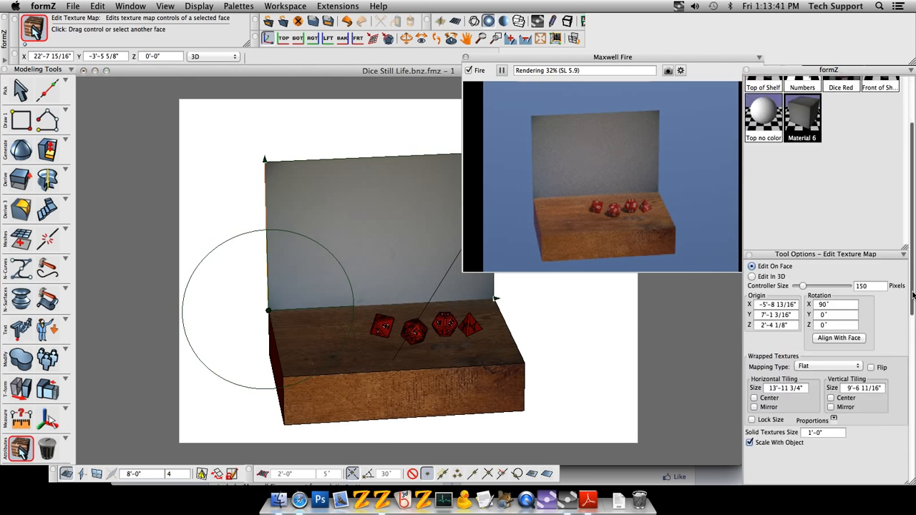
left_click(752, 388)
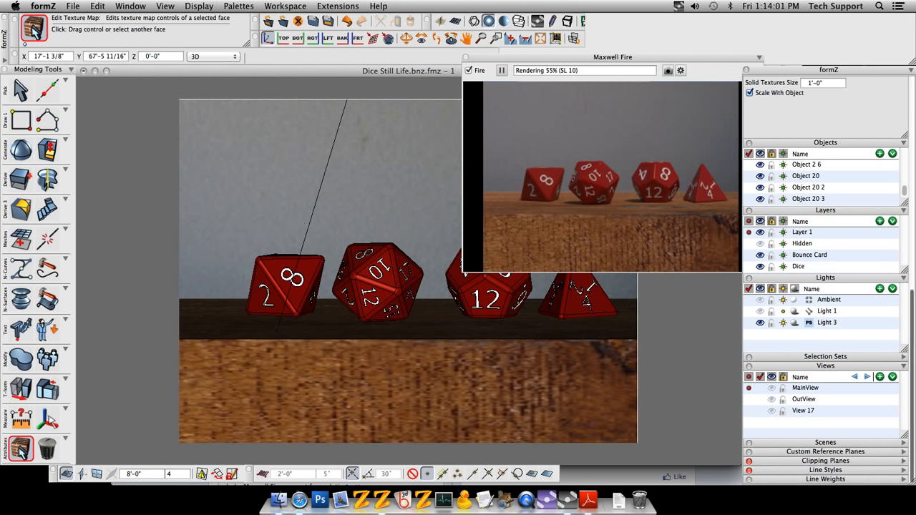
Open the parameters of the Dice Red material and move the dialog clear of the material swatches.
left_click_drag(913, 344, 914, 133)
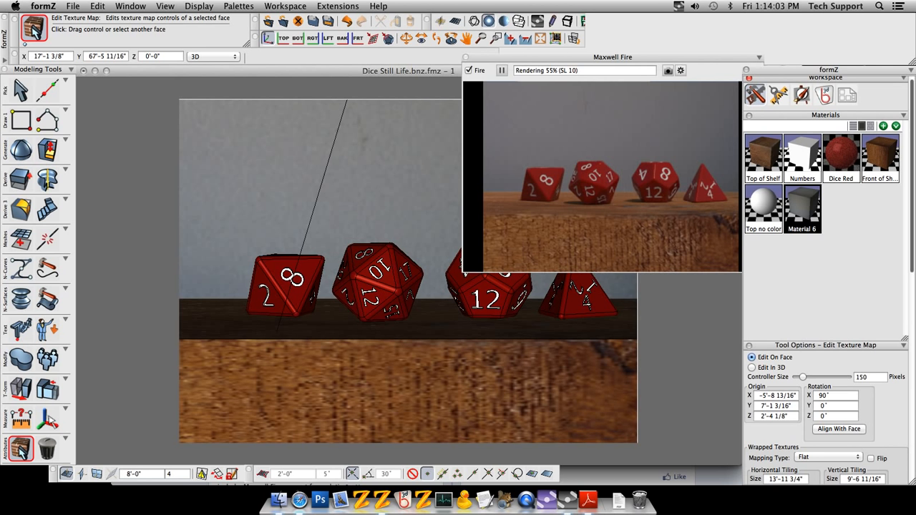
left_click(849, 163)
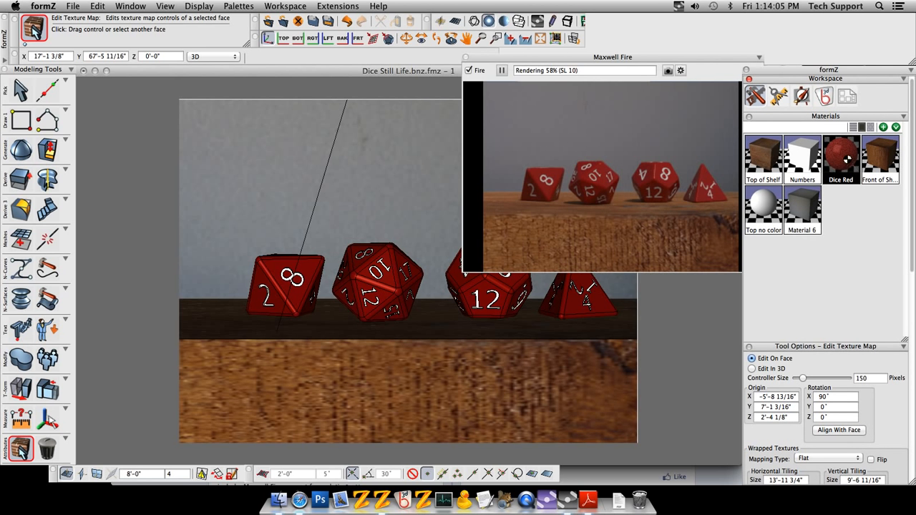
double_click(849, 159)
left_click_drag(605, 44, 507, 36)
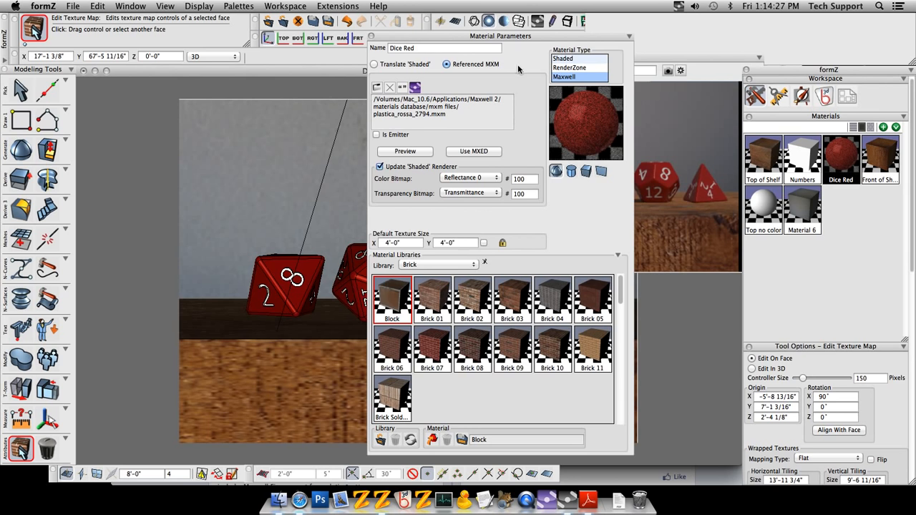
Replace the Dice Red material's referenced MXM file with sss_honey.mxm from the mxm files folder.
left_click(377, 88)
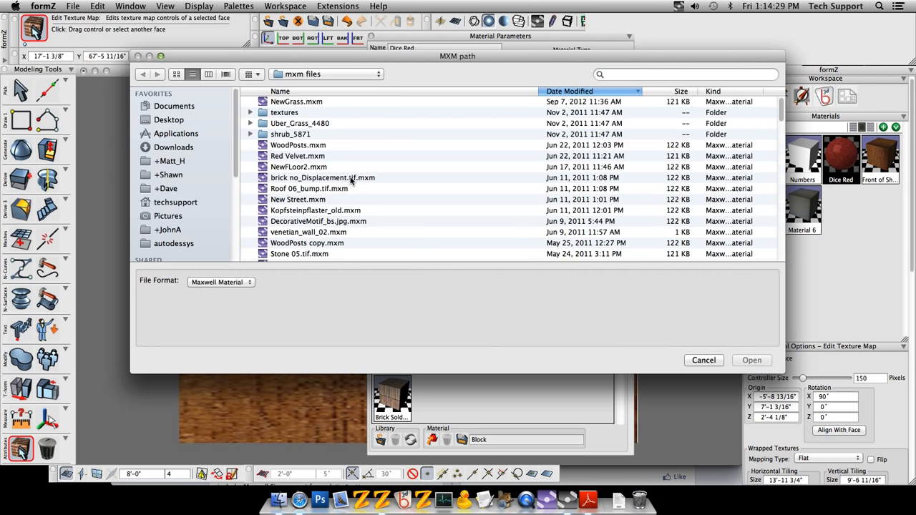
scroll(357, 184, "down", 10)
scroll(375, 191, "down", 15)
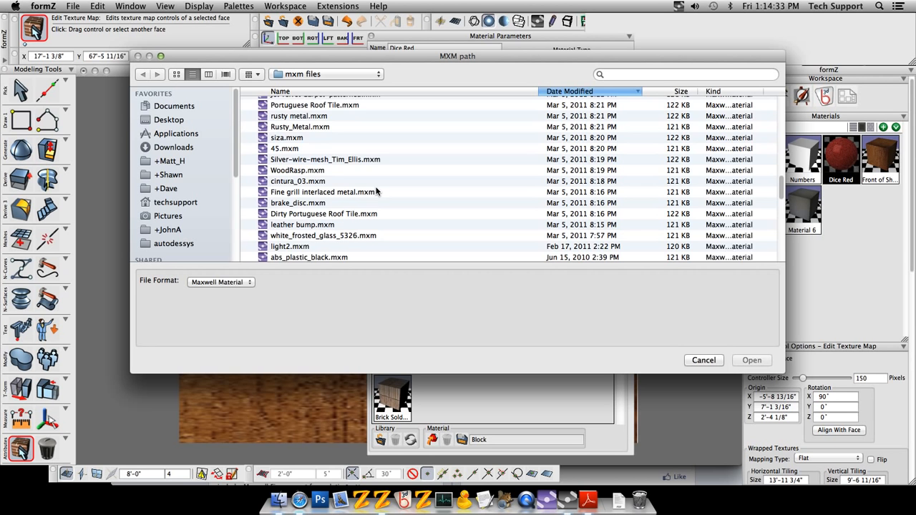
scroll(376, 191, "down", 10)
scroll(375, 189, "down", 2)
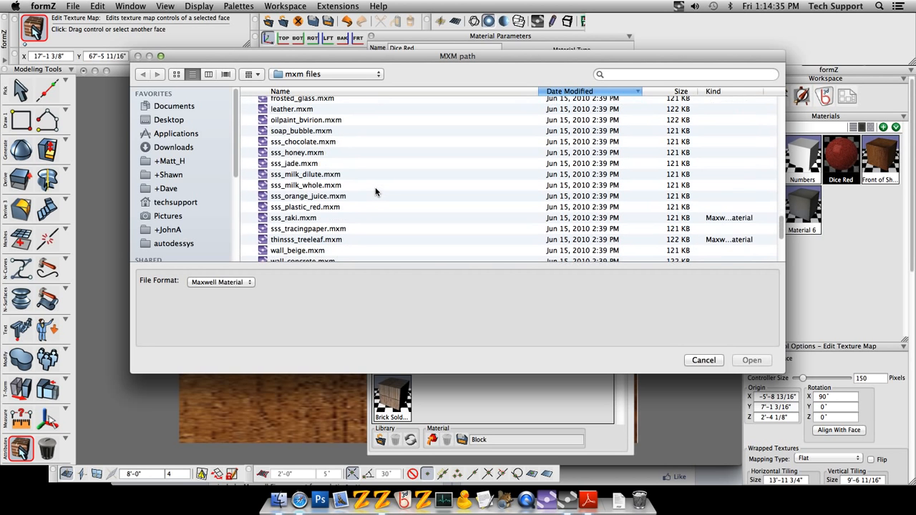
left_click(279, 155)
left_click(750, 361)
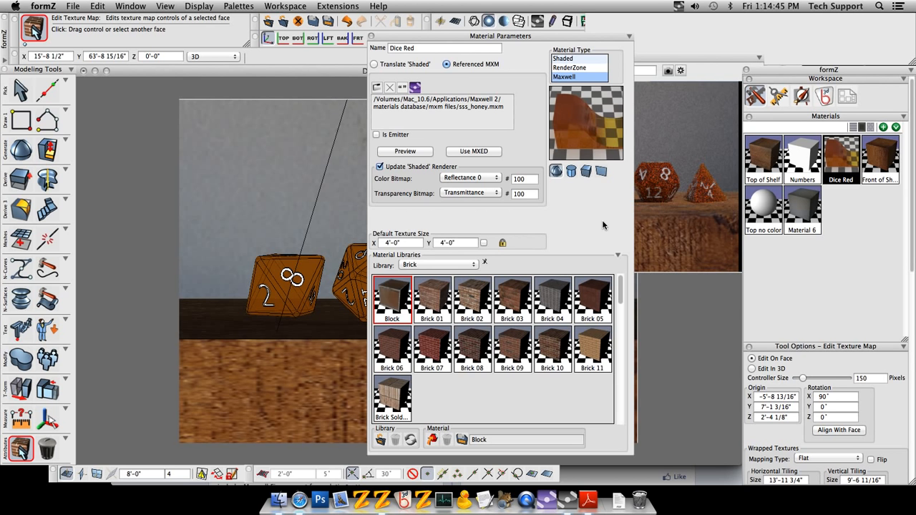
Close the Dice Red material parameters, then move the Maxwell Fire window over the scene and enlarge it.
left_click(371, 36)
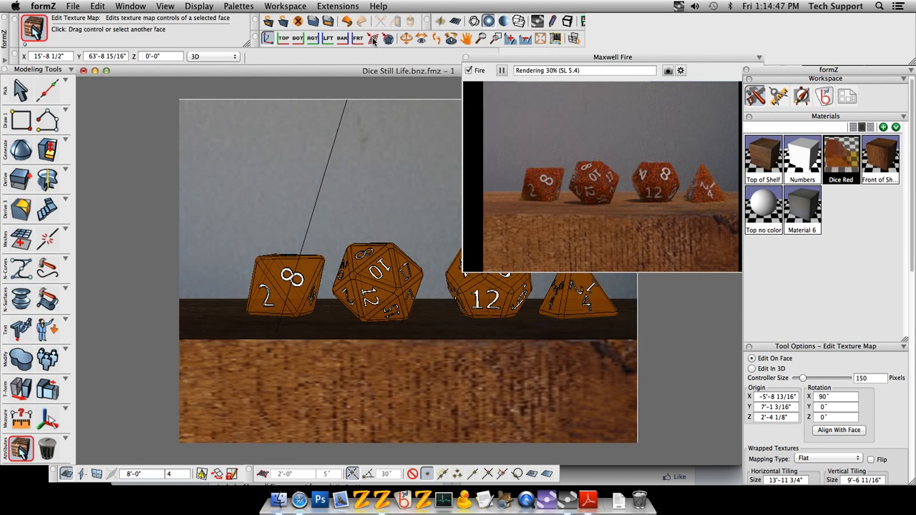
left_click_drag(627, 59, 537, 122)
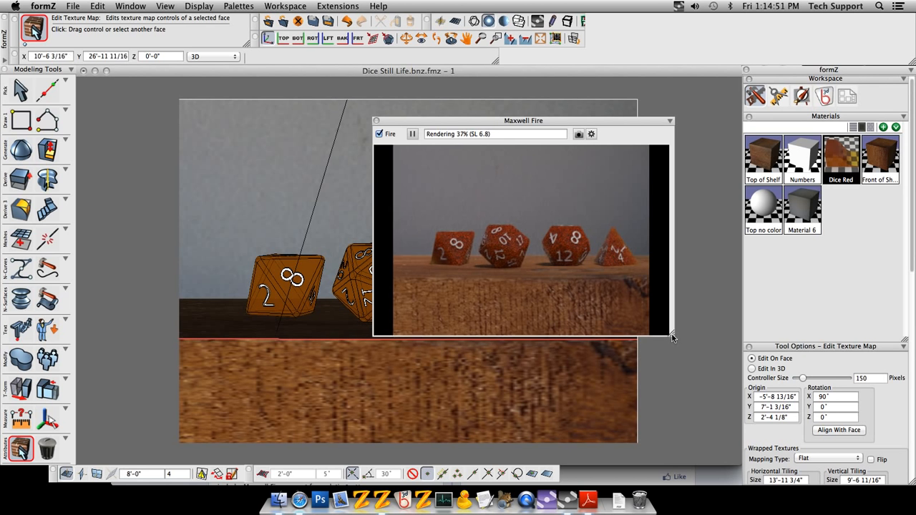
left_click_drag(670, 332, 713, 364)
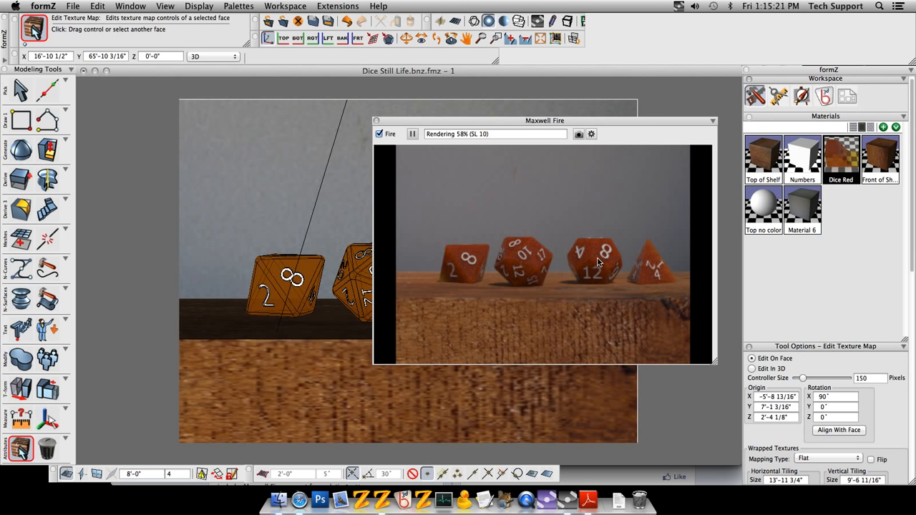
Stop the Fire preview and close the Dice Still Life project without saving its changes.
left_click(380, 135)
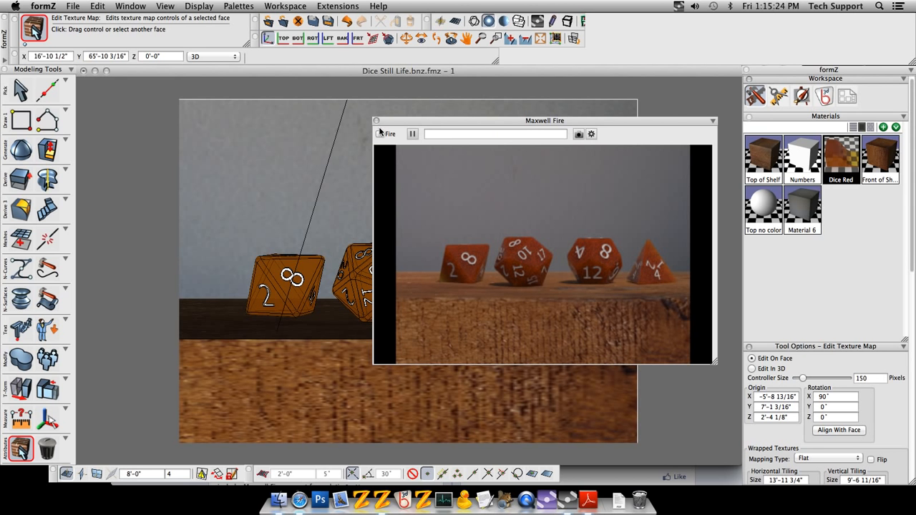
left_click(83, 71)
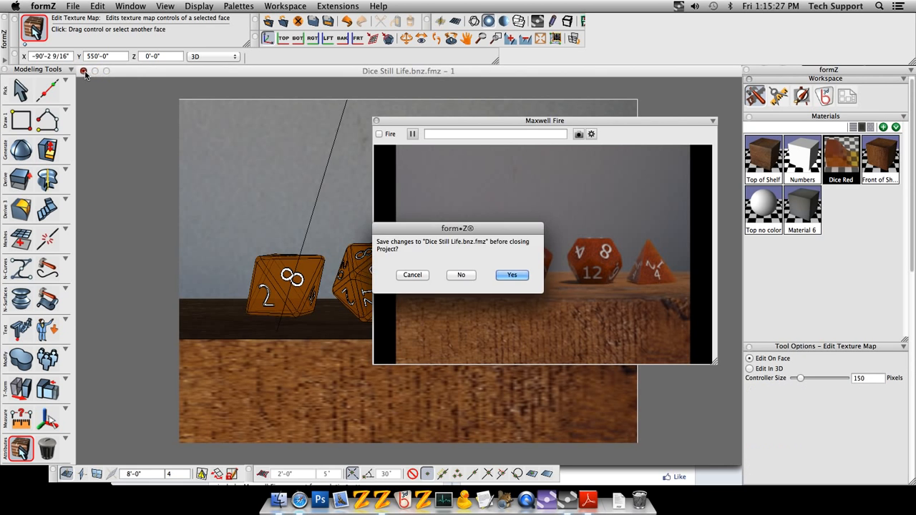
left_click(459, 274)
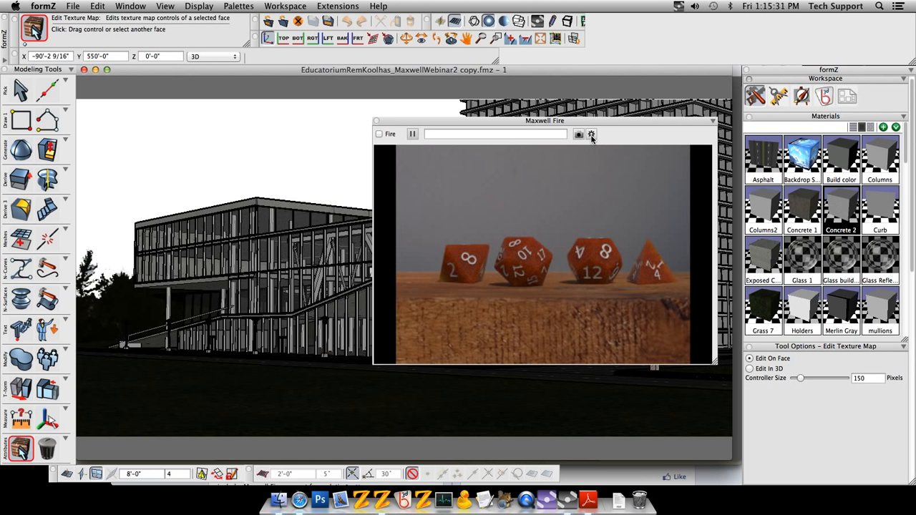
Review the Fire preferences, then render the Educatorium building in the relocated Maxwell Fire window and stop the preview.
left_click(591, 134)
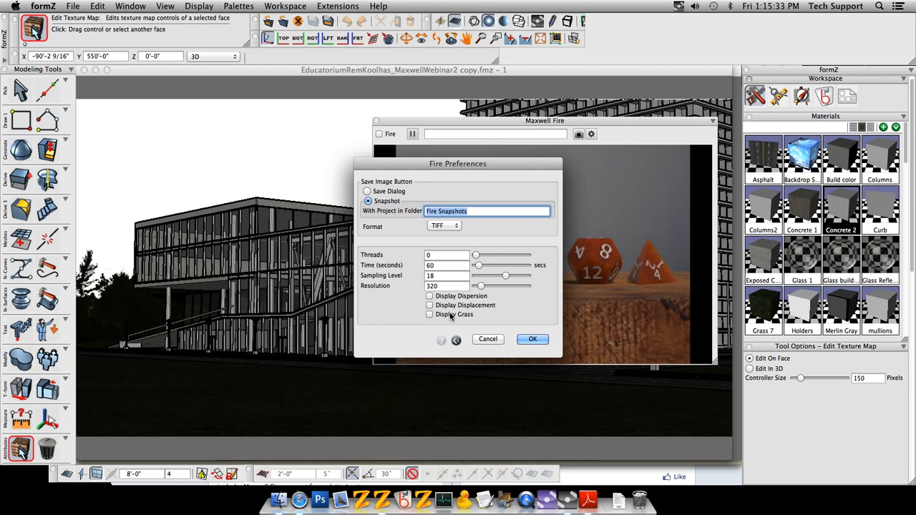
left_click(533, 340)
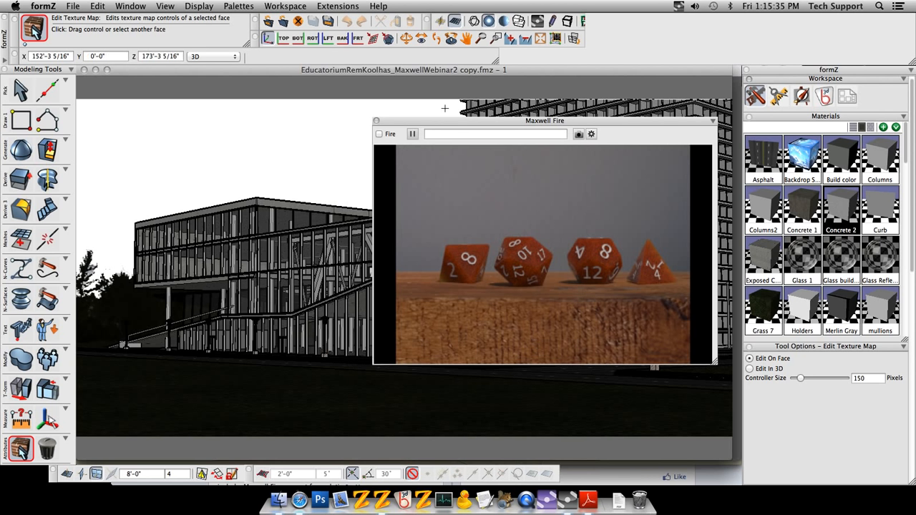
left_click_drag(426, 121, 447, 91)
left_click(400, 105)
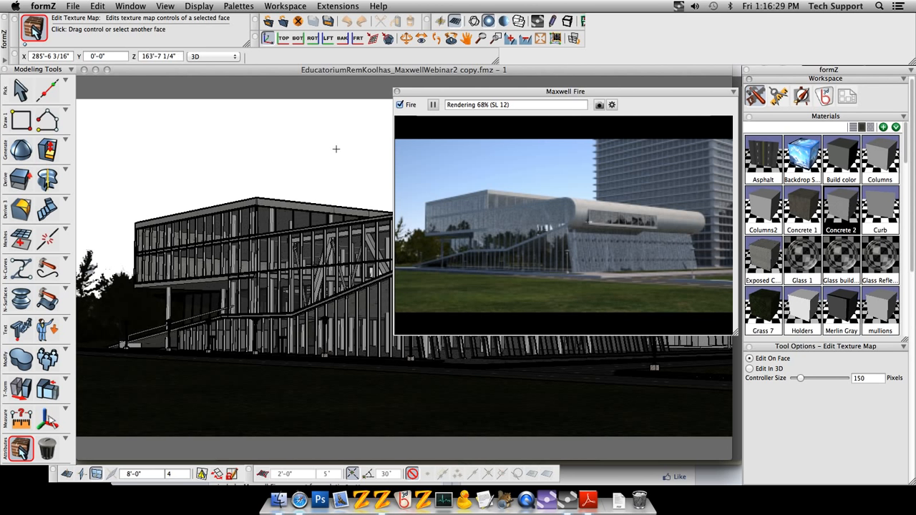
left_click(400, 105)
Open the parameters of the Physical Sky light and move the dialog to uncover more of the Fire preview.
left_click_drag(912, 246, 908, 425)
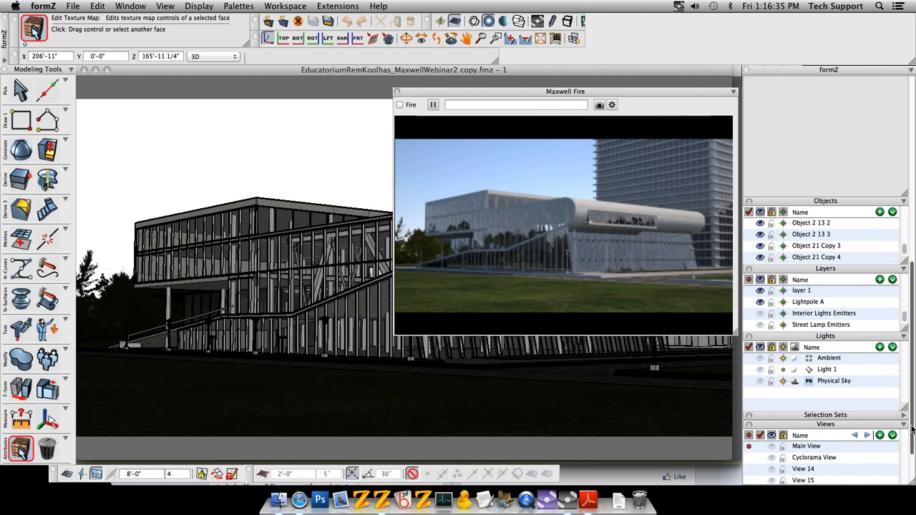
left_click(830, 383)
double_click(830, 383)
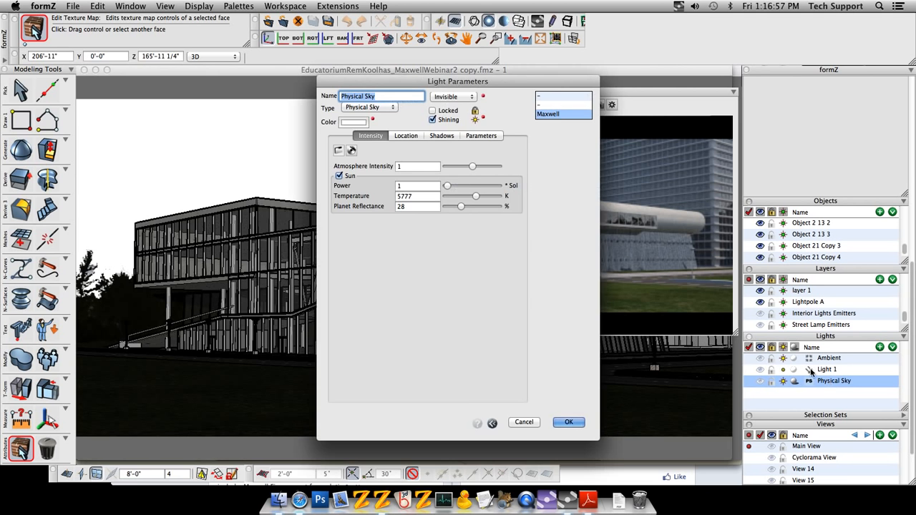
left_click_drag(442, 85, 396, 87)
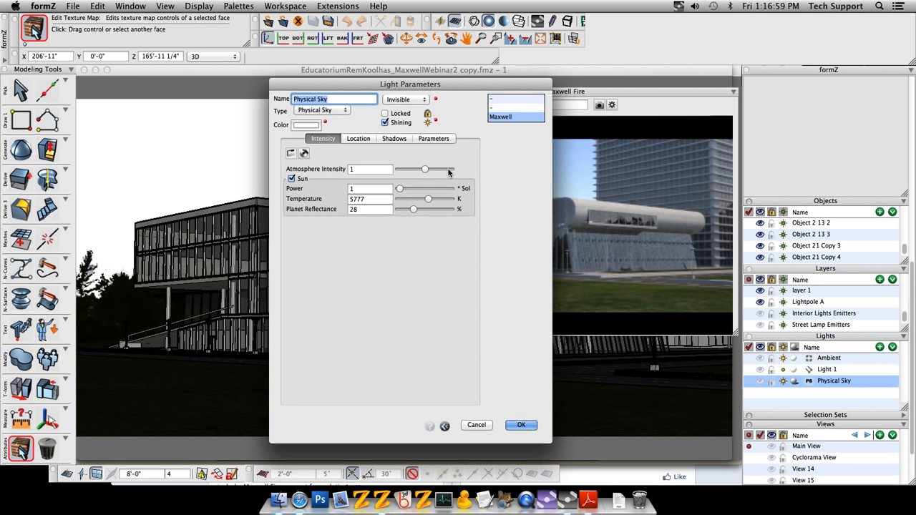
Turn the Physical Sky's sun off and back on, then review the sky's gas and aerosol properties.
left_click(291, 178)
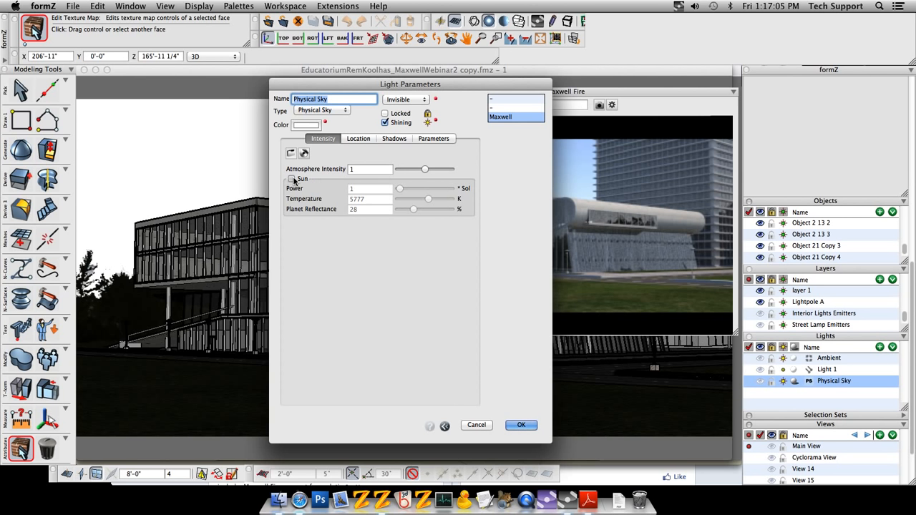
left_click(292, 179)
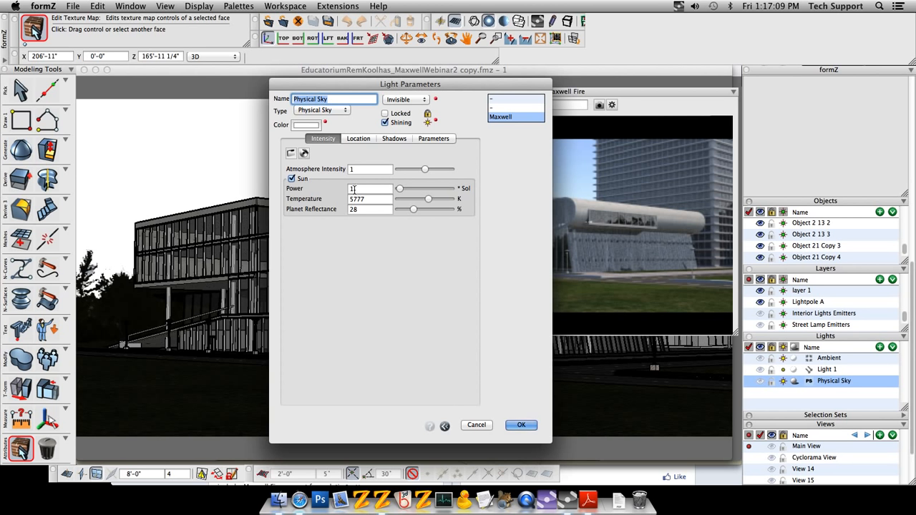
left_click(438, 138)
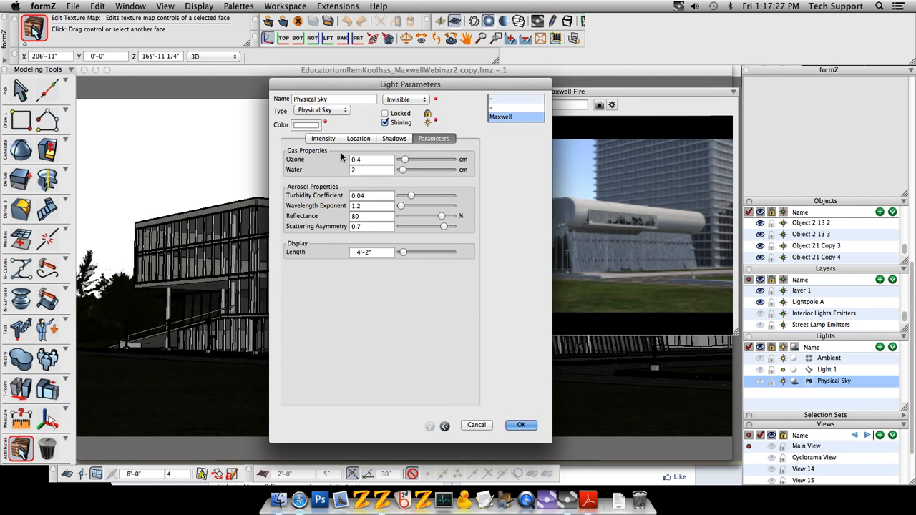
Browse the sky presets in Maxwell 2's skies folder without loading one.
left_click(323, 138)
left_click(290, 154)
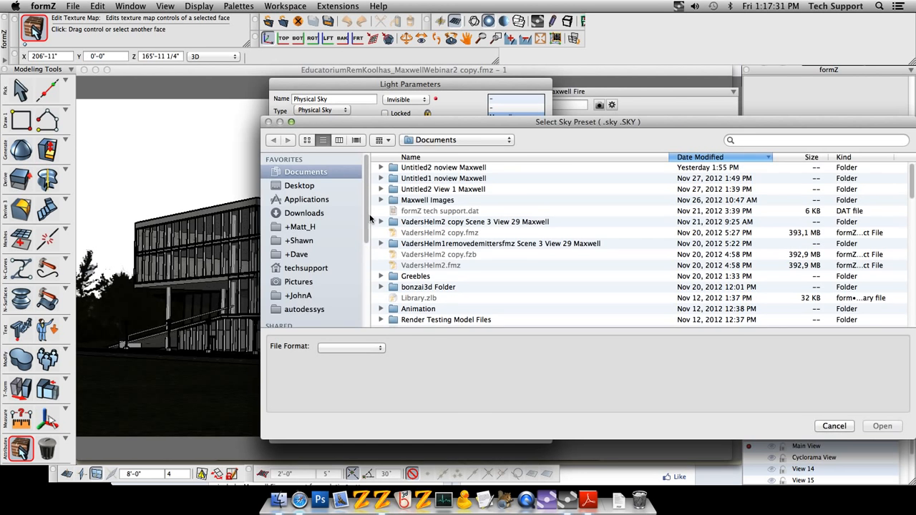
left_click(306, 200)
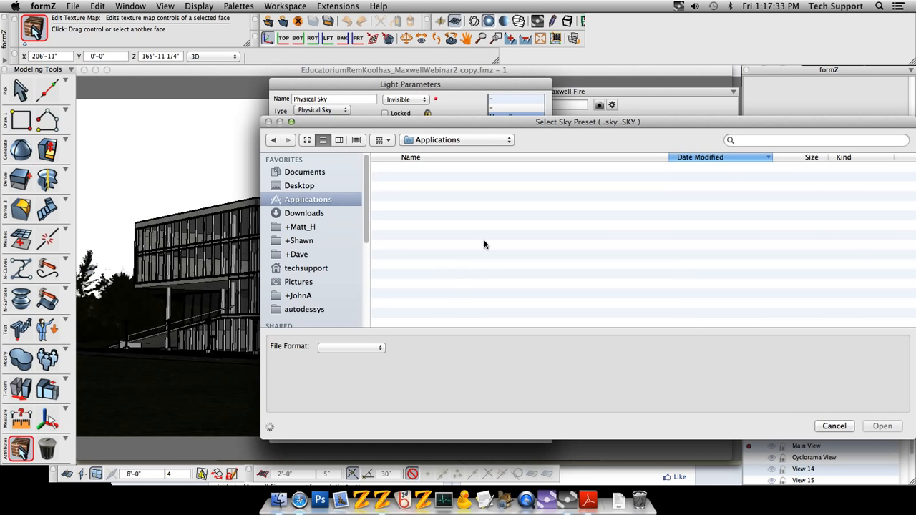
double_click(421, 232)
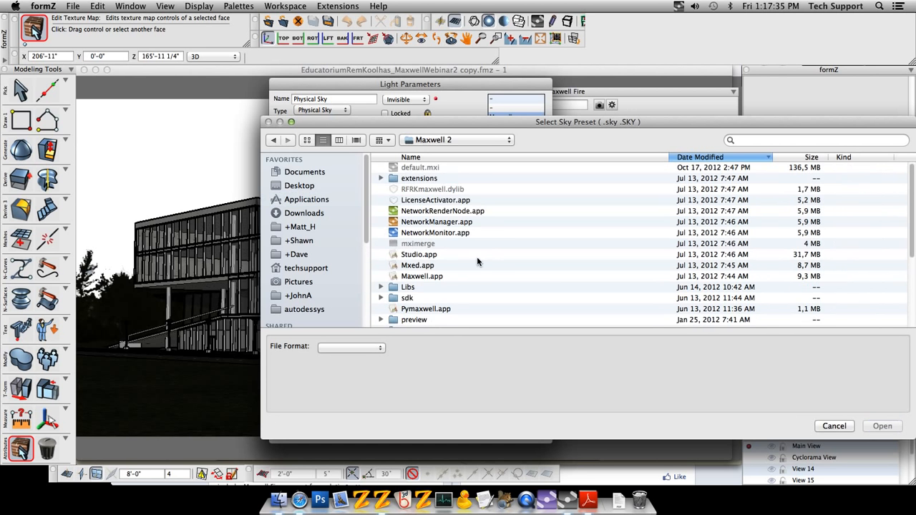
scroll(462, 269, "down", 5)
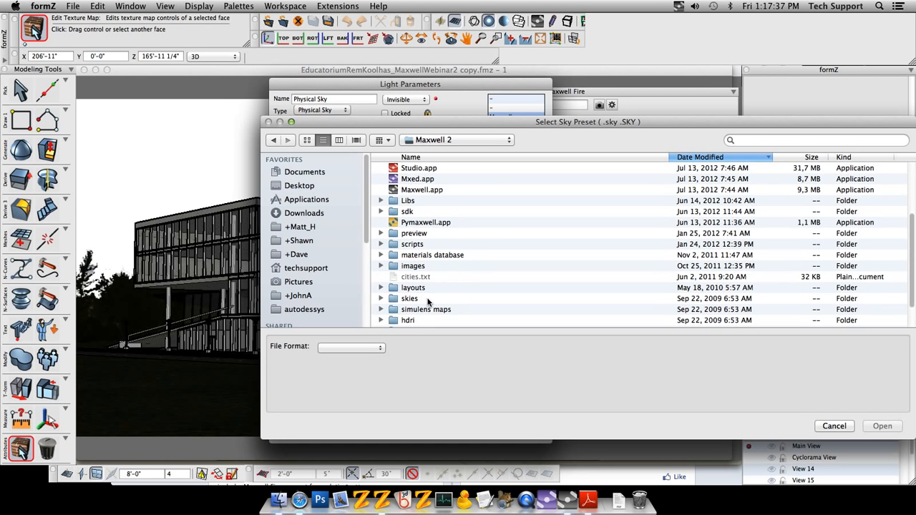
left_click(410, 301)
double_click(409, 301)
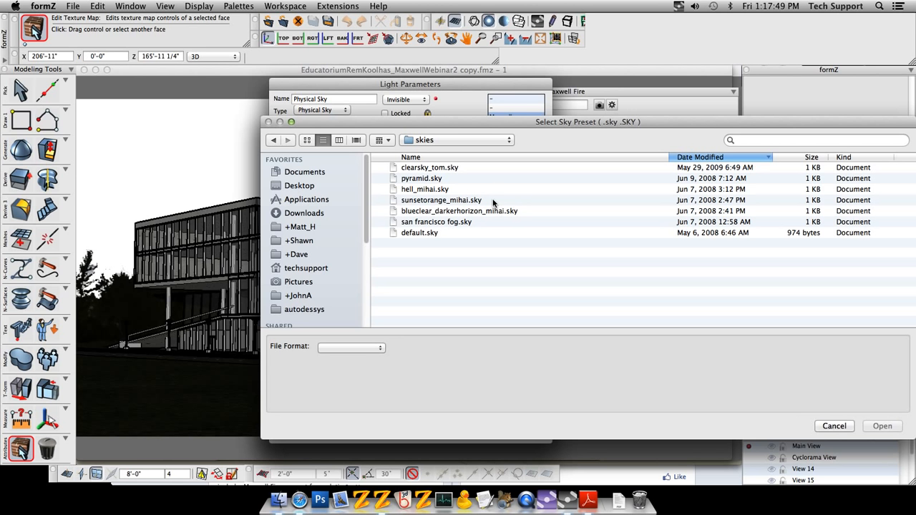
left_click(836, 427)
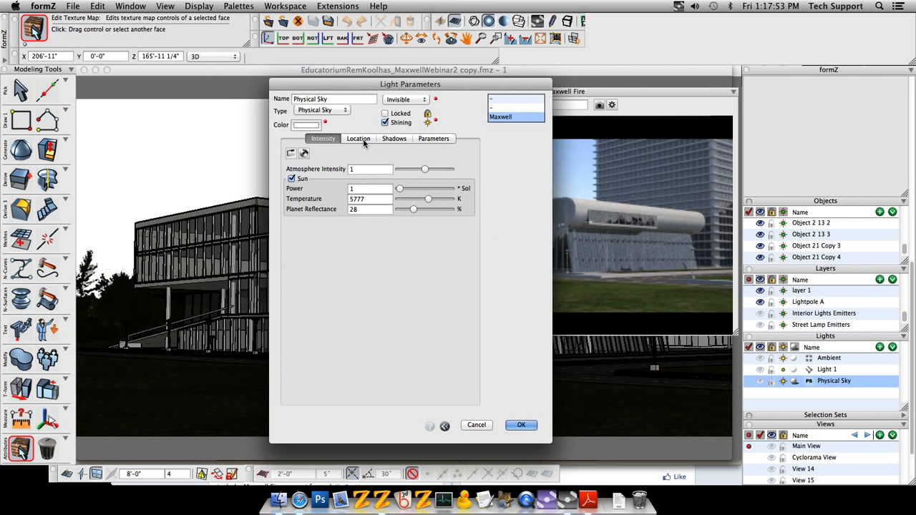
Review the Physical Sky's sun location methods, keeping Site / Time selected.
left_click(361, 139)
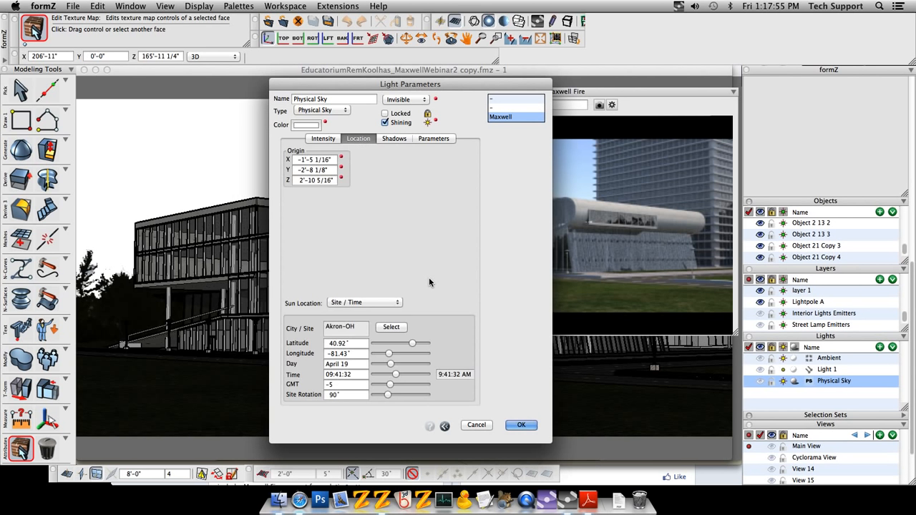
left_click(365, 302)
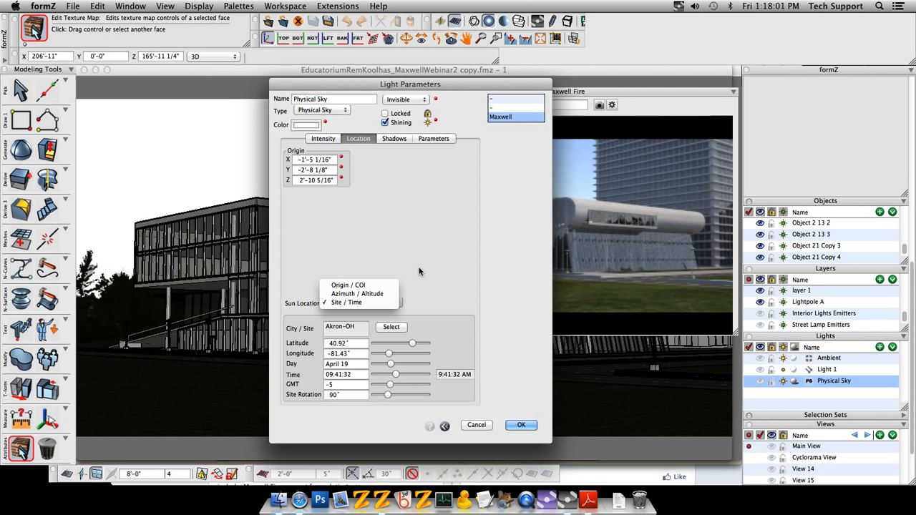
left_click(441, 256)
left_click(364, 302)
left_click(367, 304)
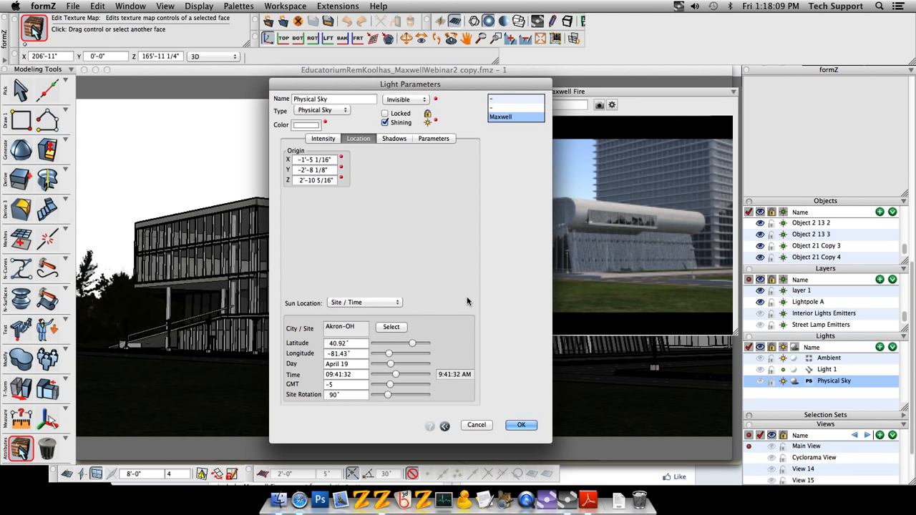
Look through the list of available site locations, then review the site and time settings and accept the light parameters.
left_click(391, 327)
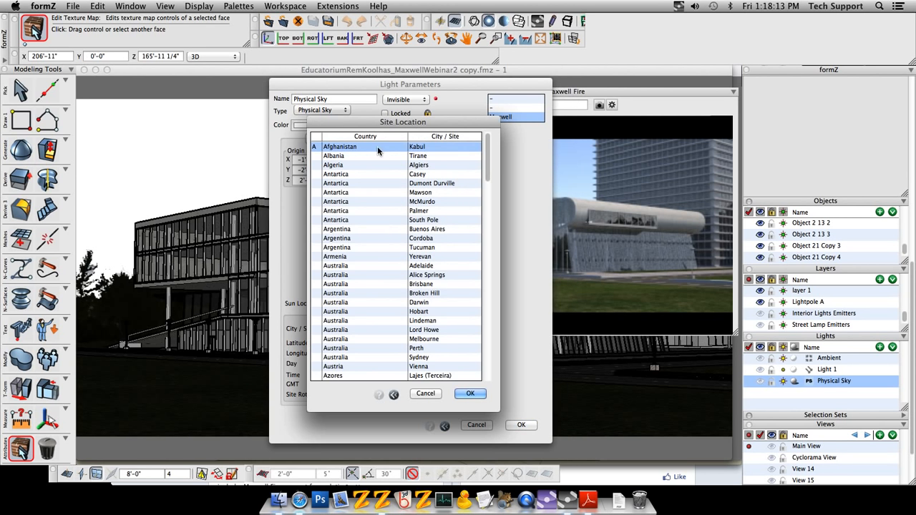
left_click(470, 394)
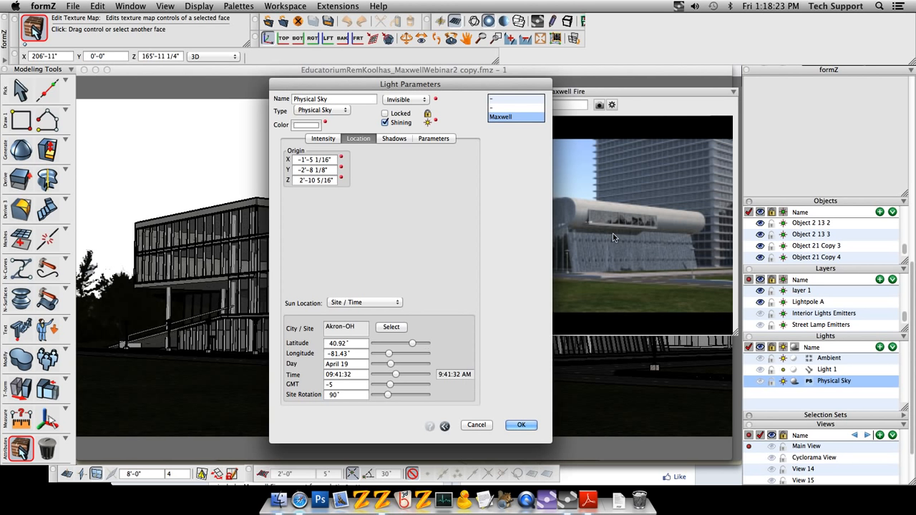
left_click_drag(451, 86, 425, 95)
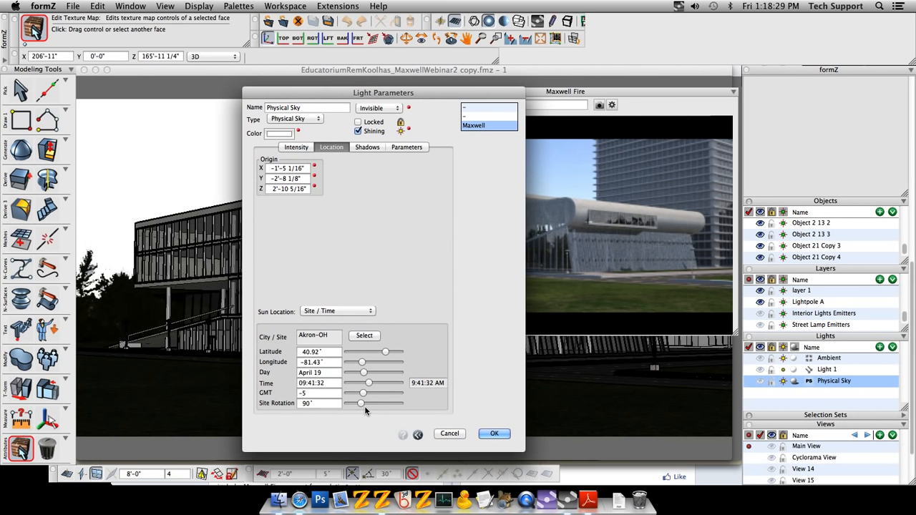
left_click(494, 434)
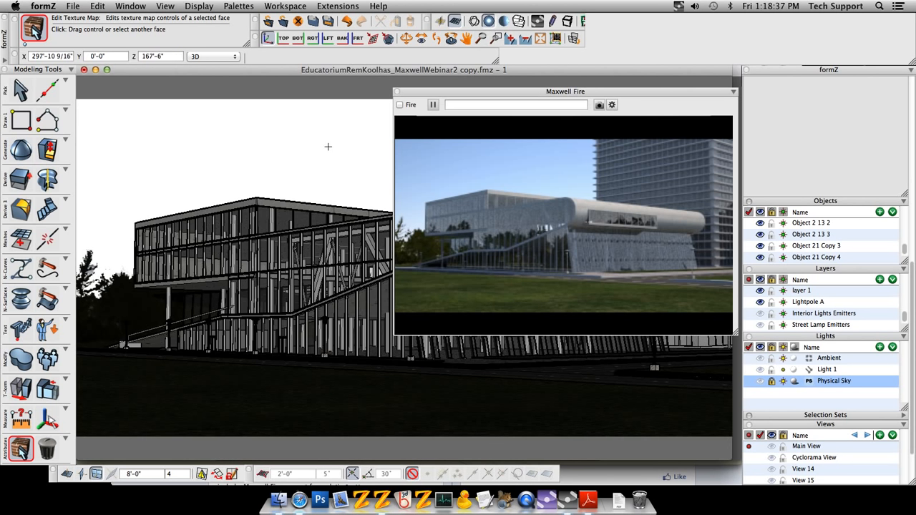
Open the parameters of the Grass 7 material.
scroll(327, 147, "down", 4)
middle_click_drag(327, 148, 321, 172)
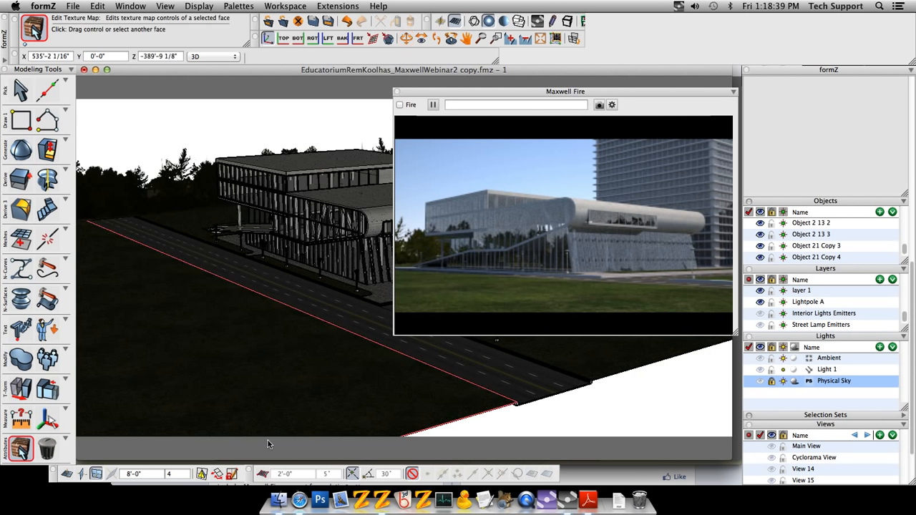
scroll(294, 376, "down", 3)
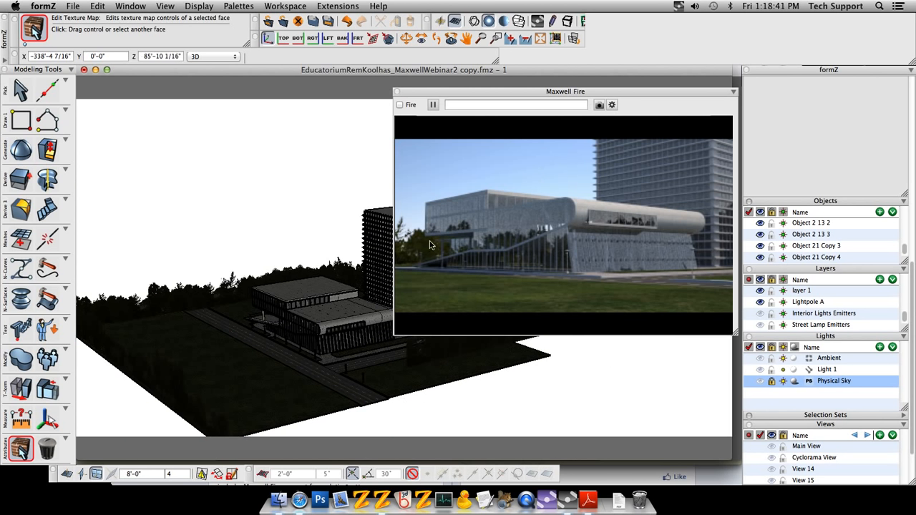
middle_click_drag(582, 401, 515, 399)
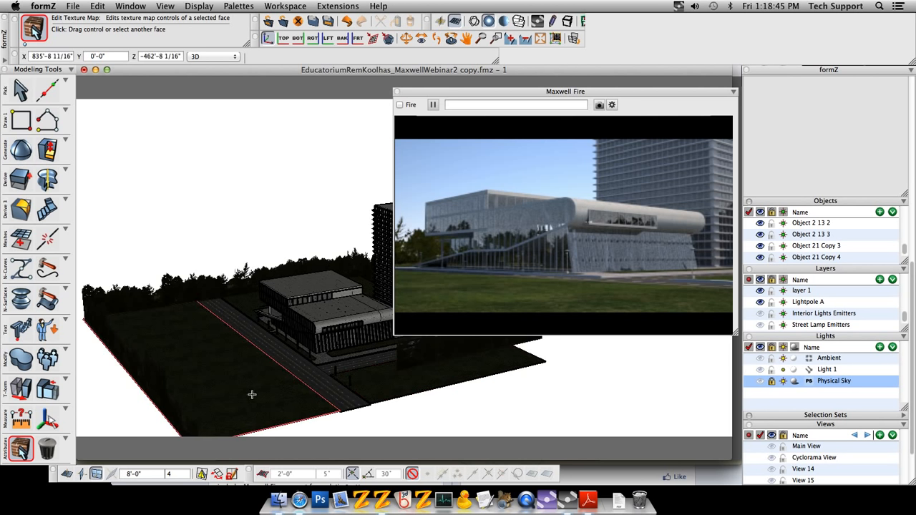
scroll(251, 393, "up", 3)
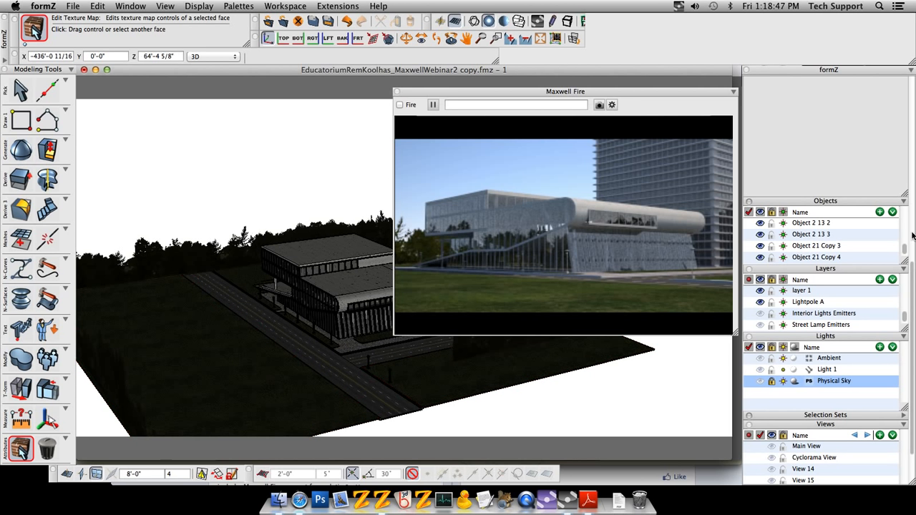
left_click_drag(913, 324, 913, 139)
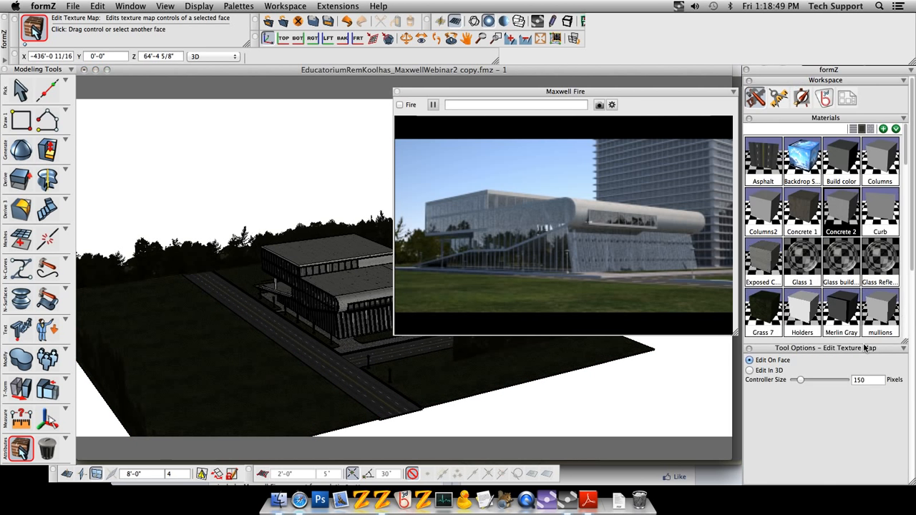
scroll(856, 265, "down", 3)
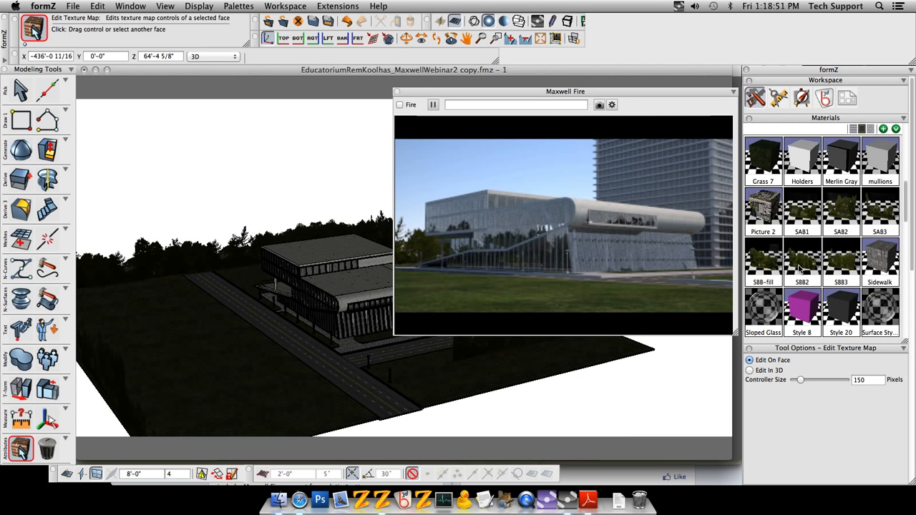
double_click(770, 161)
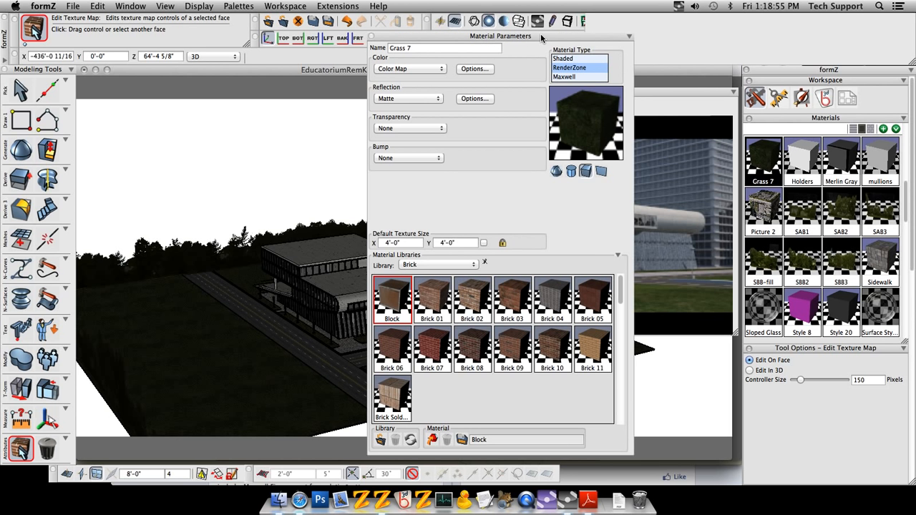
Set the Grass 7 material's Maxwell definition to Referenced MXM and browse the mxm files folder without loading a file.
left_click_drag(534, 36, 587, 41)
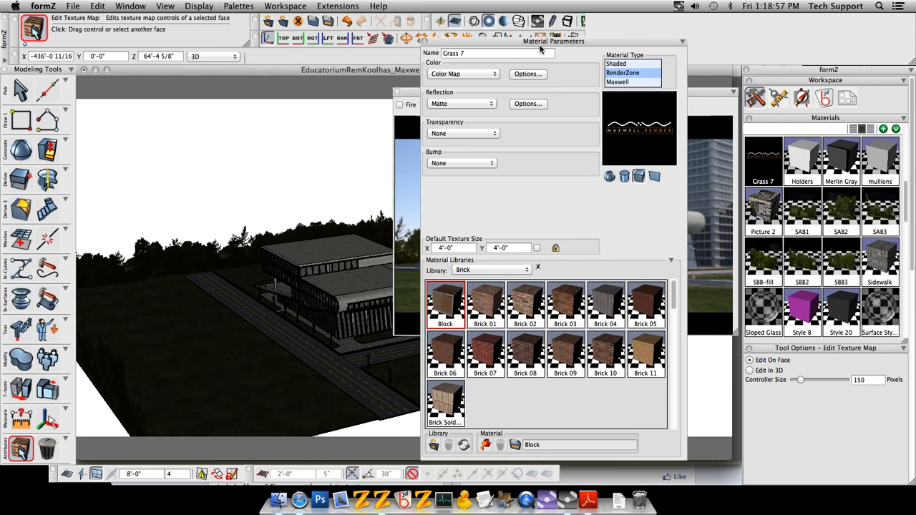
left_click(616, 83)
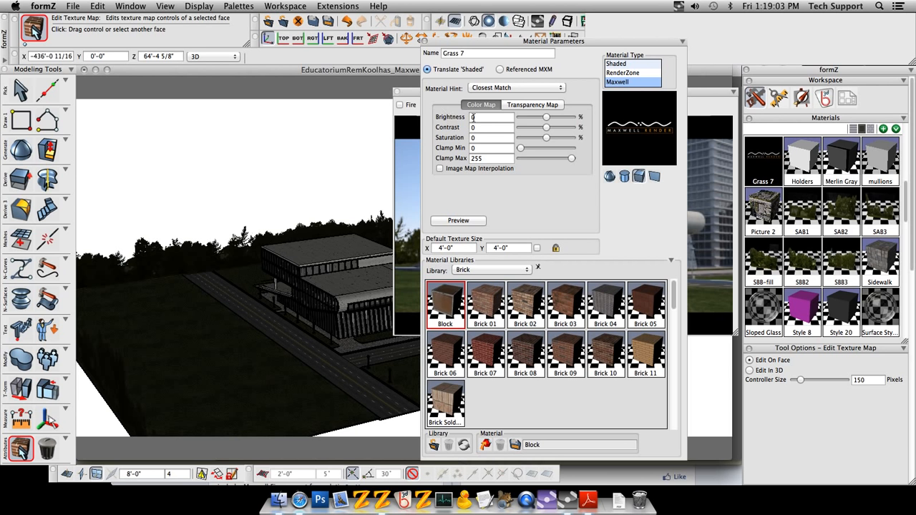
left_click(510, 70)
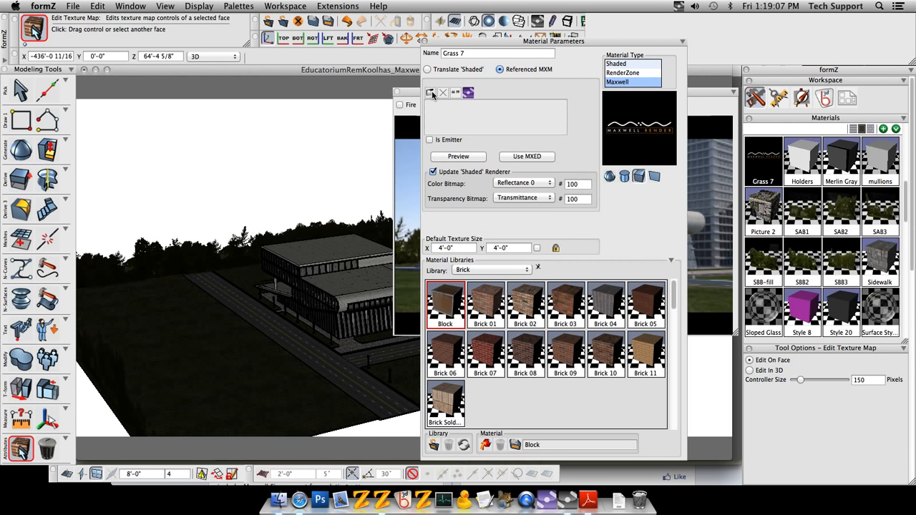
left_click(431, 93)
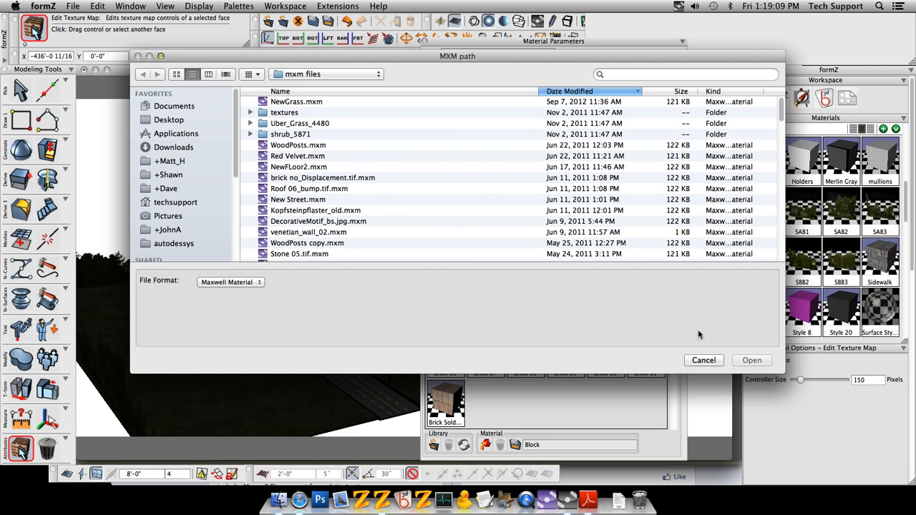
left_click(705, 361)
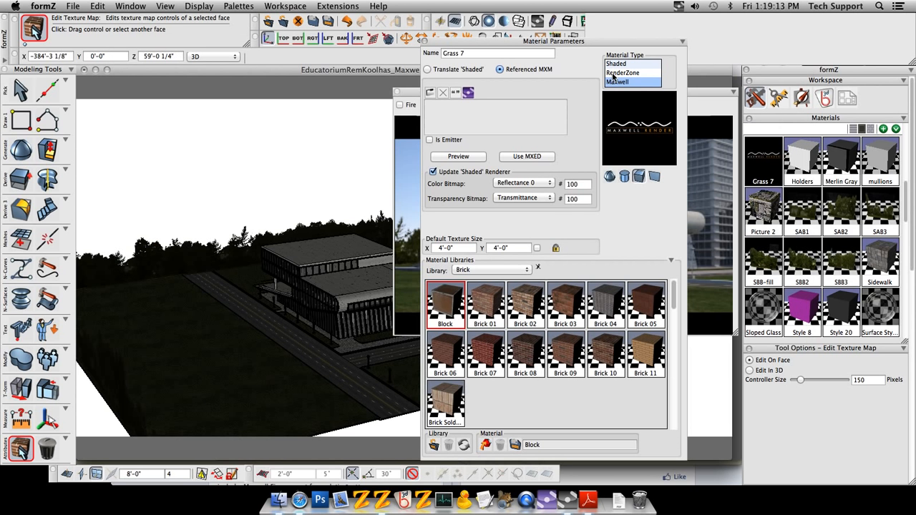
Review Grass 7's Shaded color texture and the list of available material libraries, and close the material parameters.
left_click(617, 70)
left_click(617, 64)
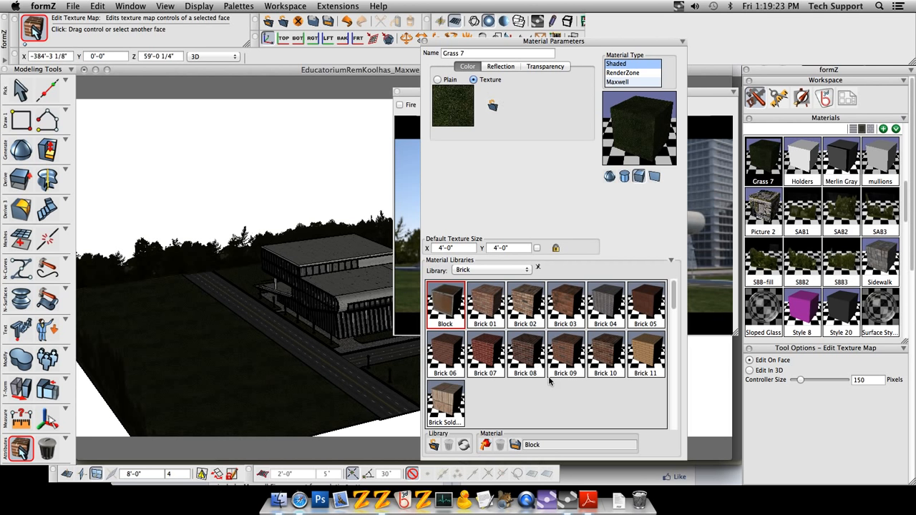
left_click(485, 272)
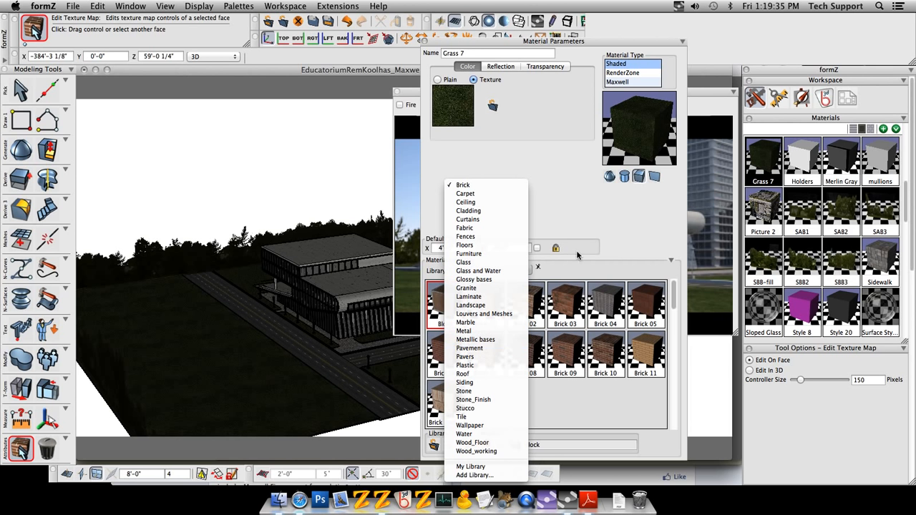
left_click(610, 207)
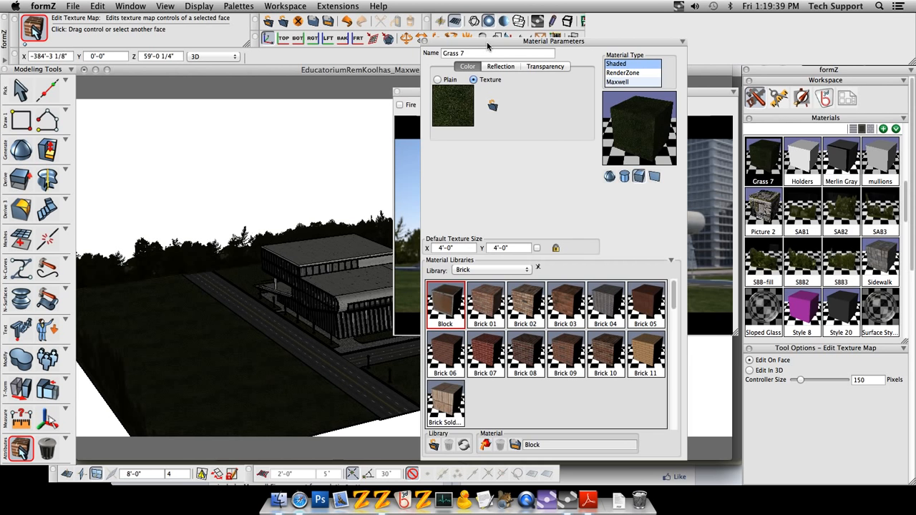
left_click_drag(491, 43, 636, 44)
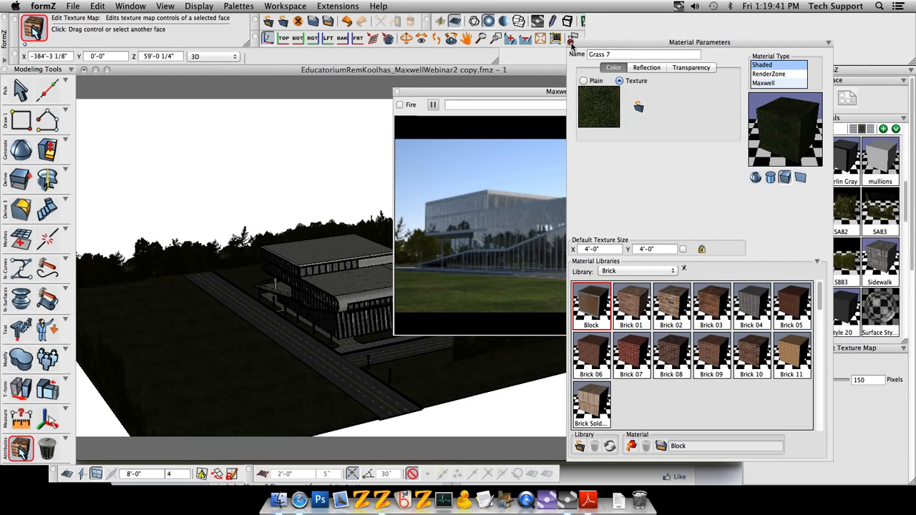
left_click(571, 42)
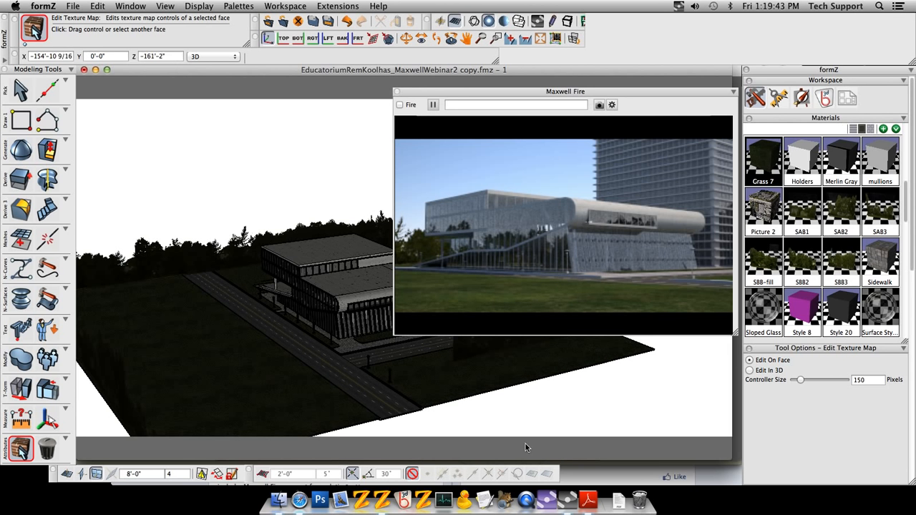
Switch to Safari, browse the Maxwell skies and HDRIs on the Maxwell Render Resources site, and return to formZ.
left_click(300, 500)
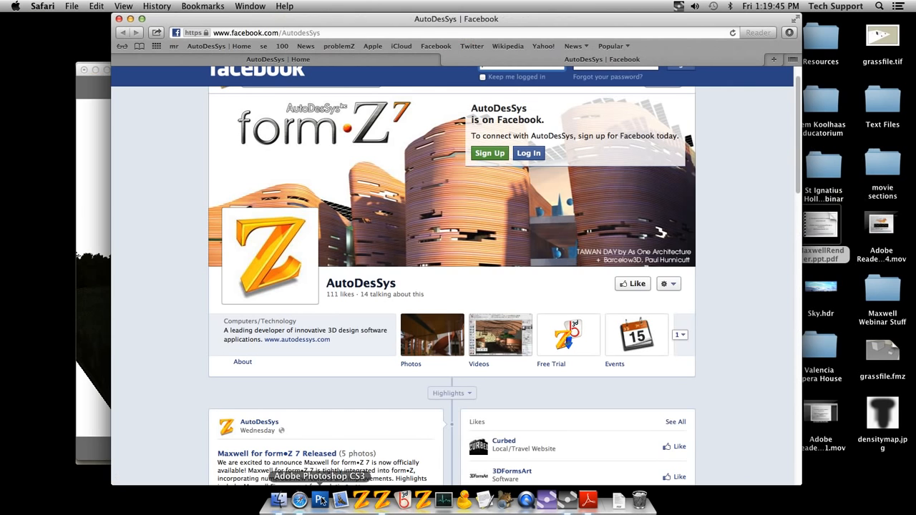
left_click(173, 47)
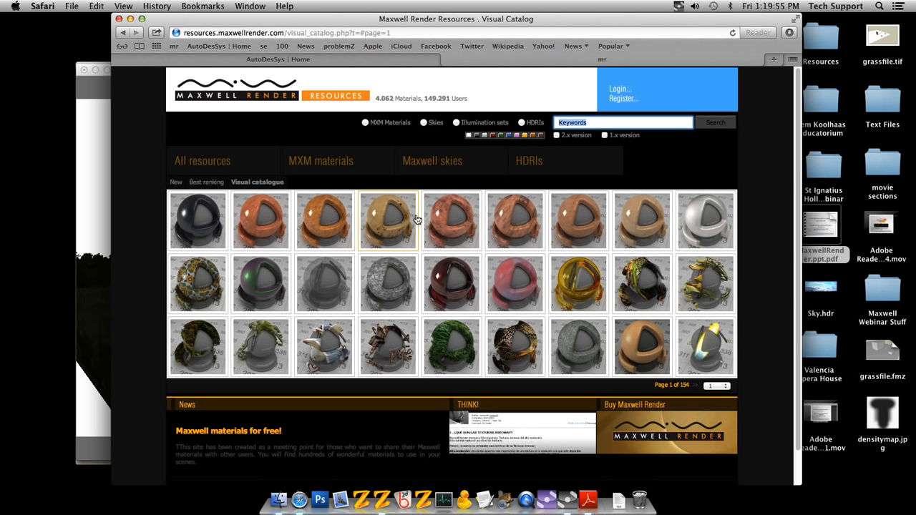
left_click(431, 164)
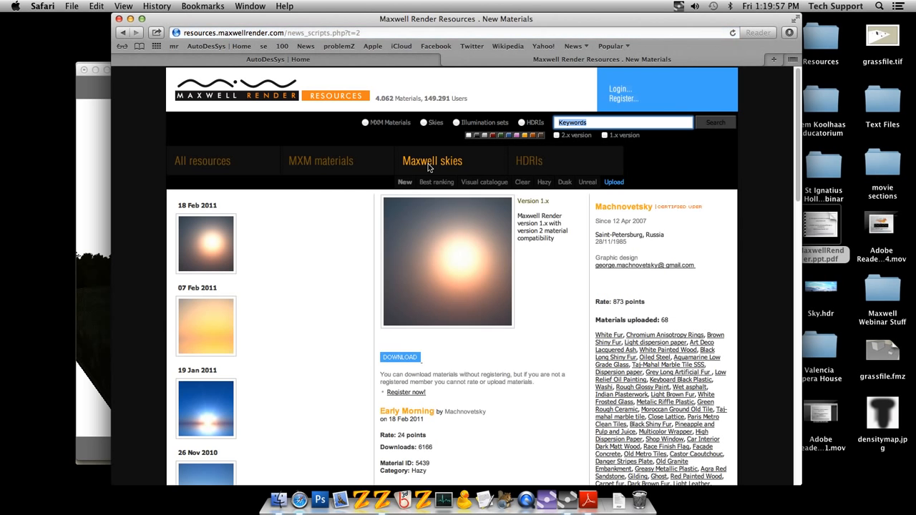
scroll(297, 358, "down", 3)
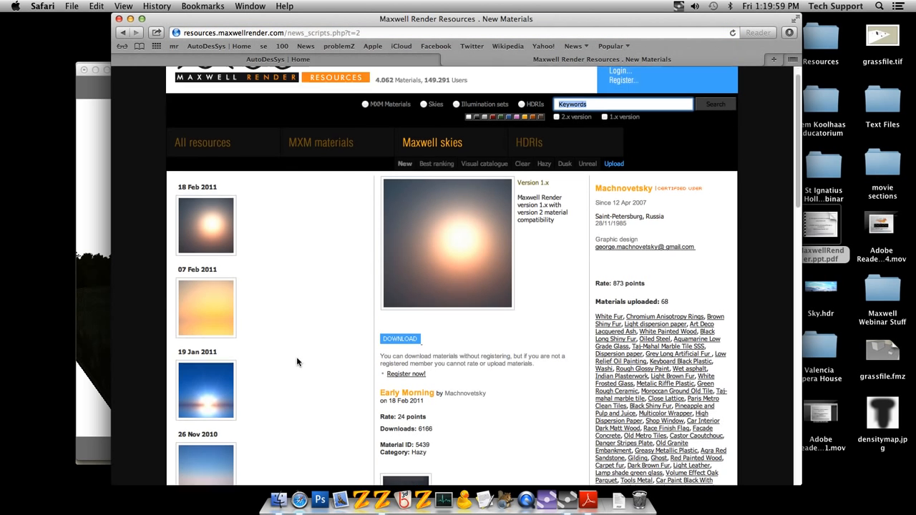
scroll(297, 362, "up", 3)
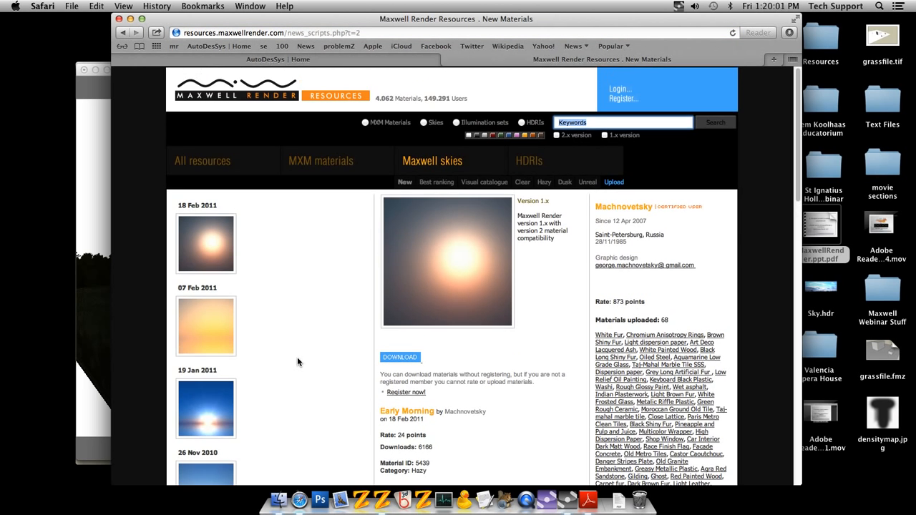
left_click(521, 163)
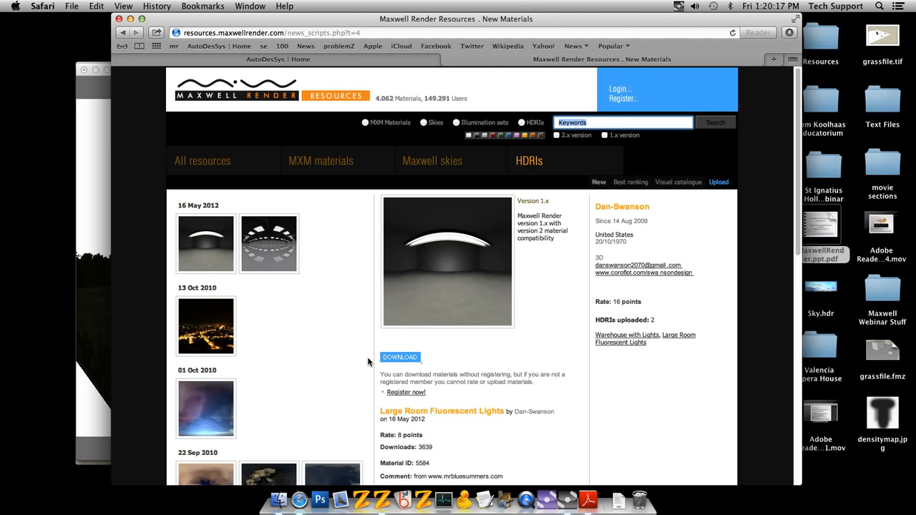
scroll(311, 341, "down", 4)
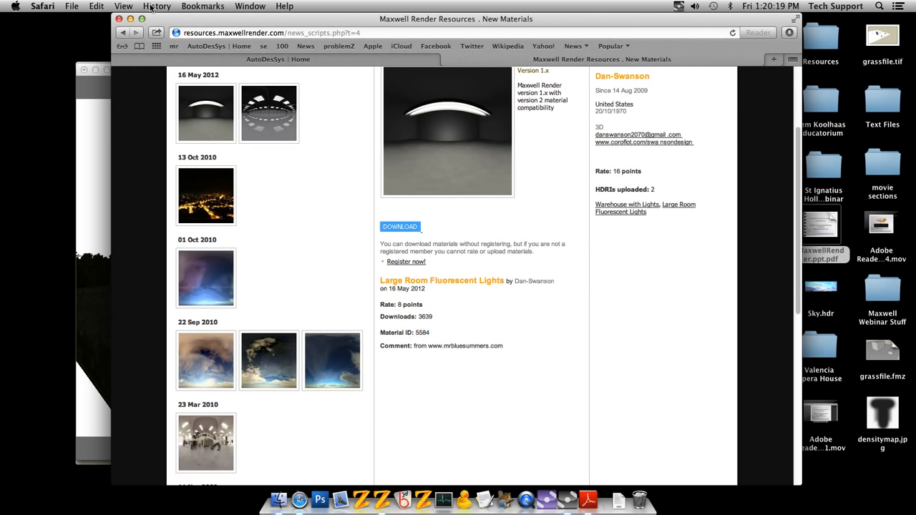
left_click(119, 19)
left_click(233, 74)
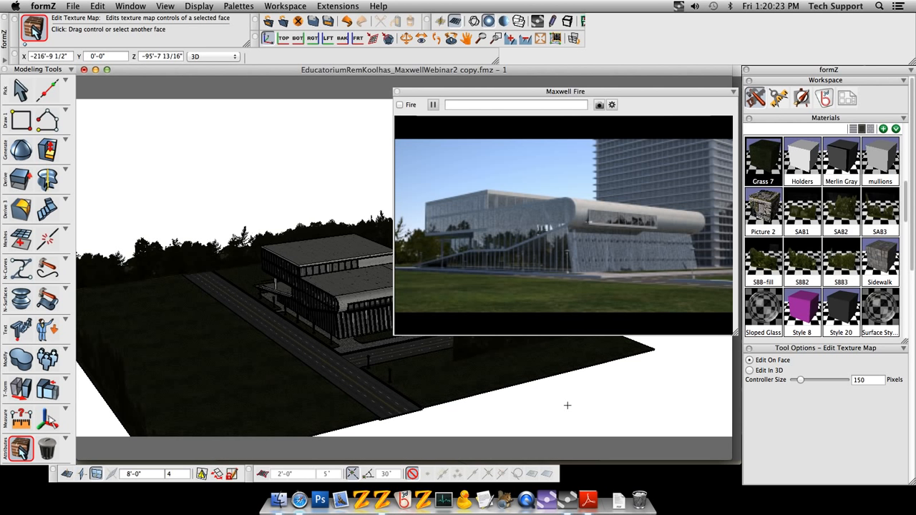
scroll(236, 402, "up", 3)
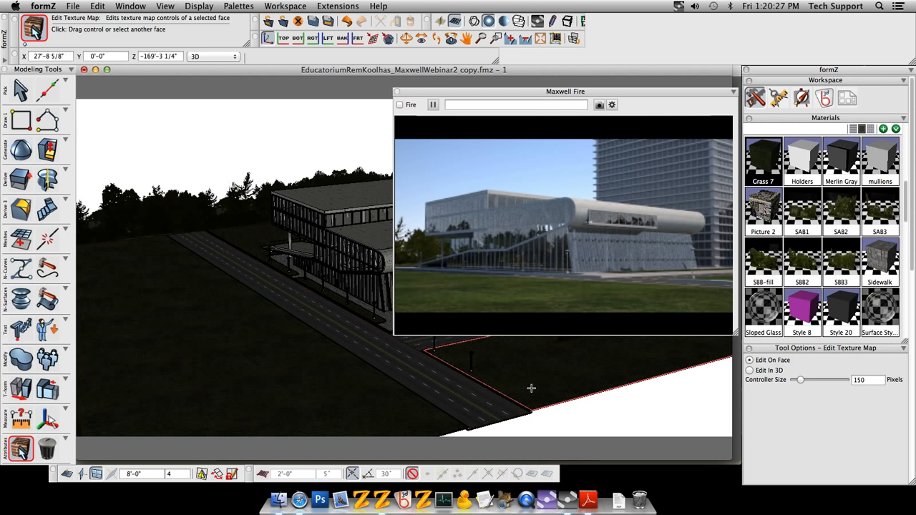
scroll(313, 370, "down", 4)
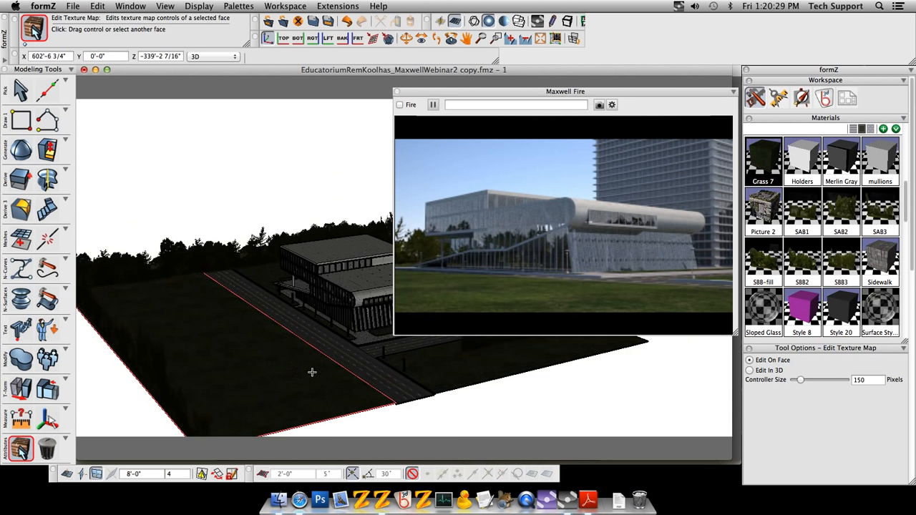
middle_click_drag(416, 399, 361, 406)
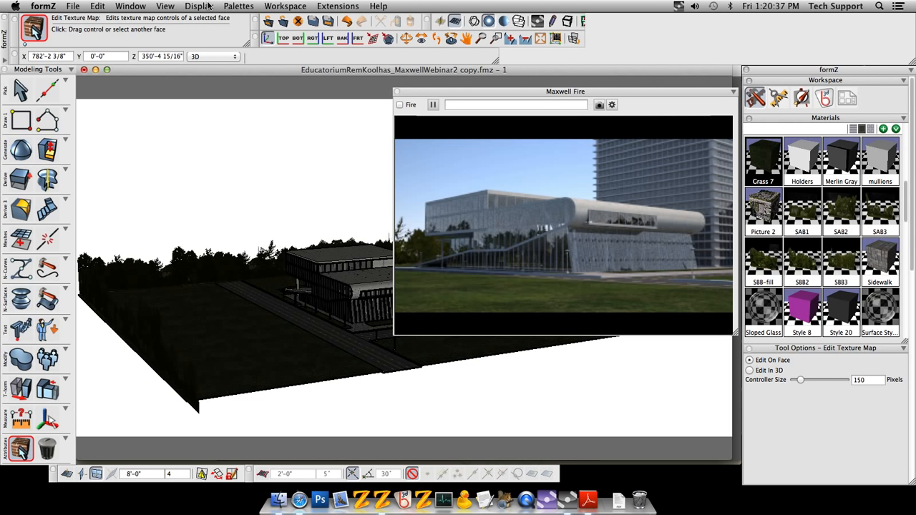
Open the Display Options and bring up the Maxwell Render options.
key("super+shift+d")
left_click_drag(249, 93, 357, 49)
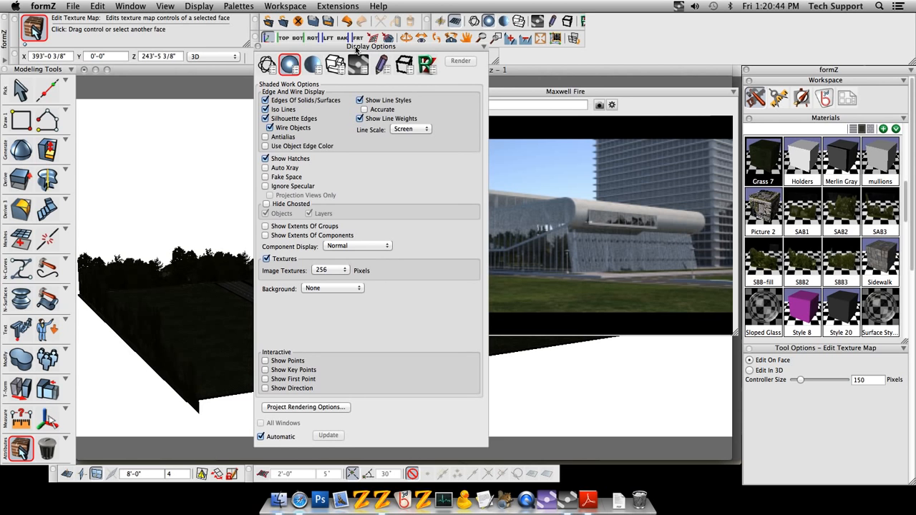
left_click(359, 67)
left_click_drag(361, 48, 344, 77)
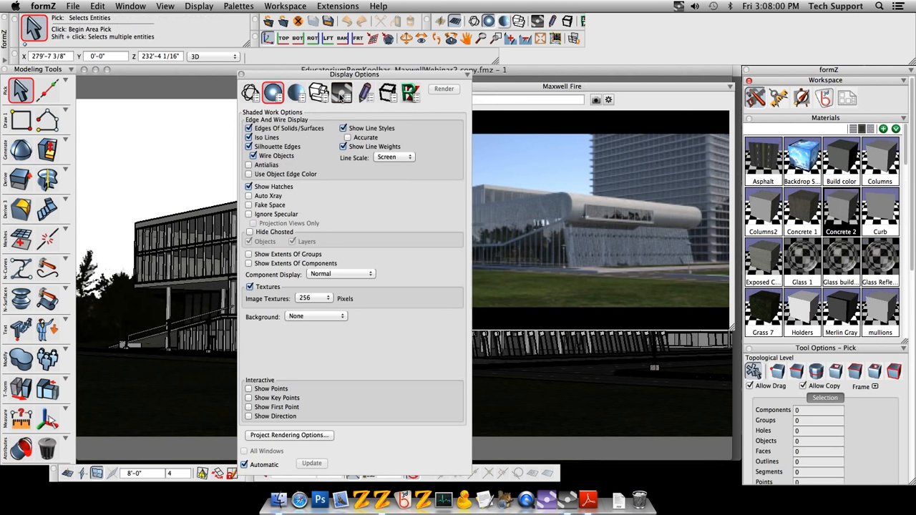
left_click(341, 93)
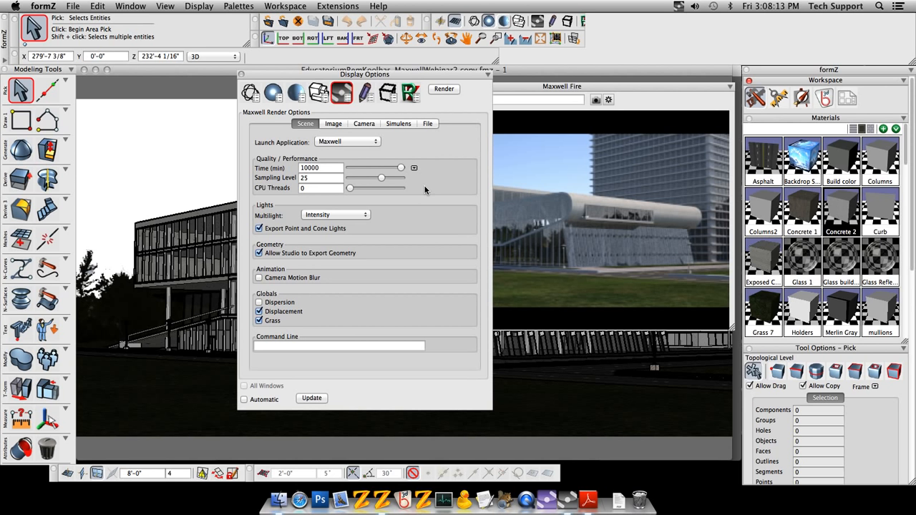
Review the Maxwell scene's time, sampling level and Multilight settings, keeping Multilight at Intensity, and look over the image output settings.
double_click(322, 168)
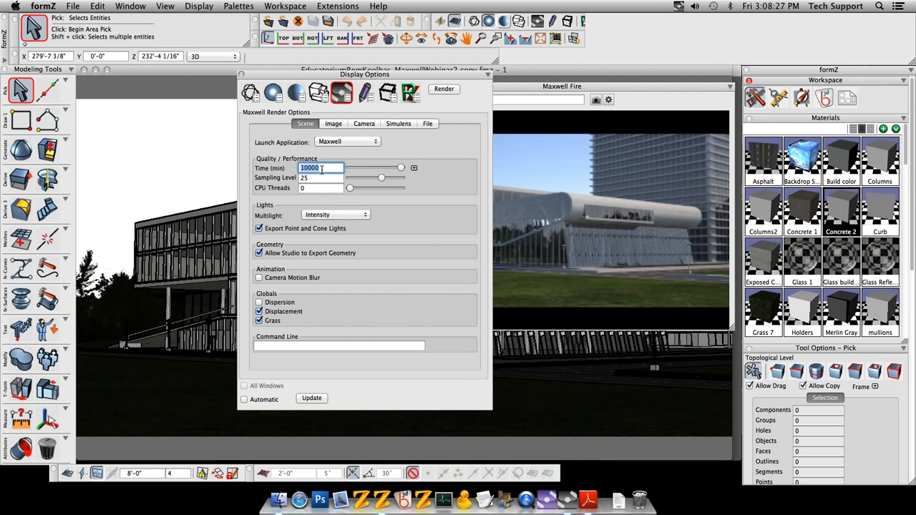
left_click(321, 169)
left_click(326, 180)
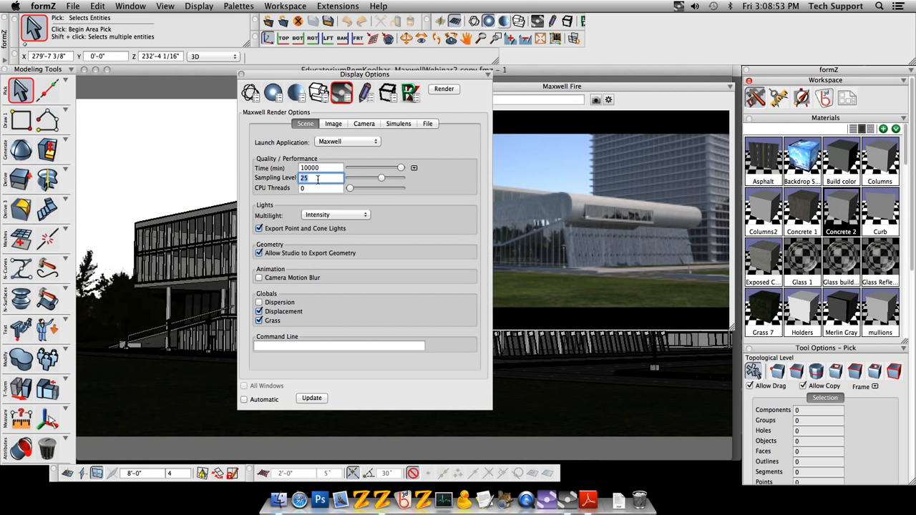
left_click(327, 215)
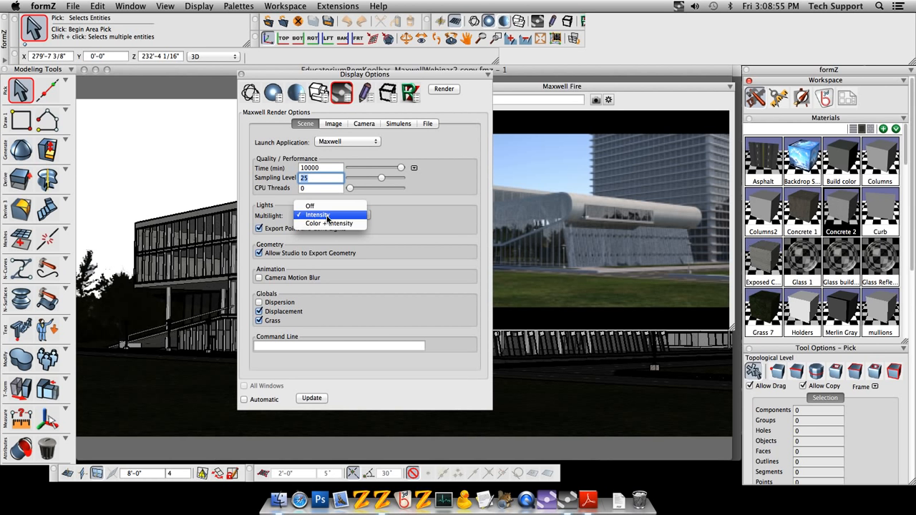
left_click(327, 215)
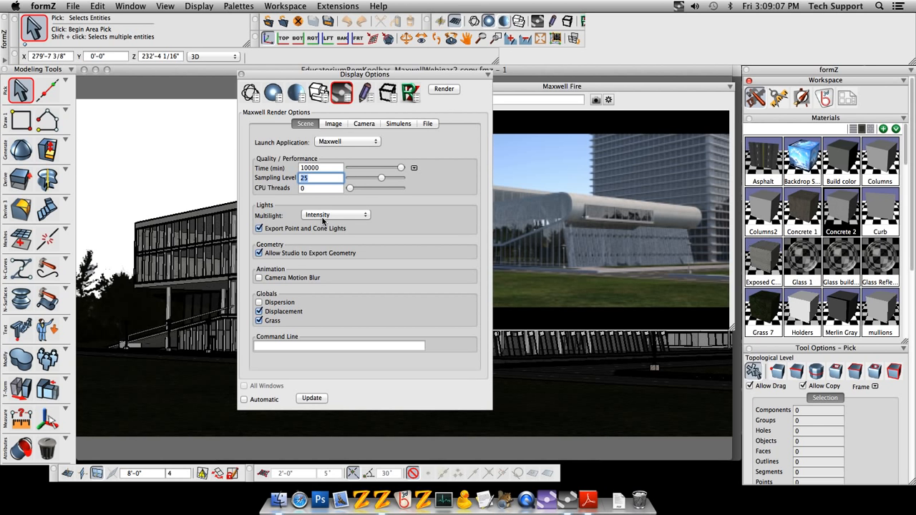
left_click(341, 125)
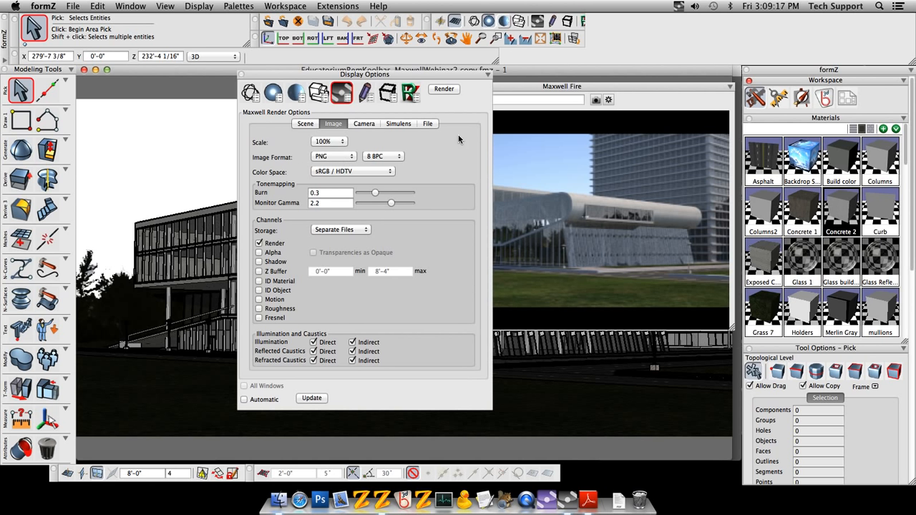
Try several f-Stop values in the Maxwell camera exposure settings and set the f-Stop to 32.
left_click(365, 124)
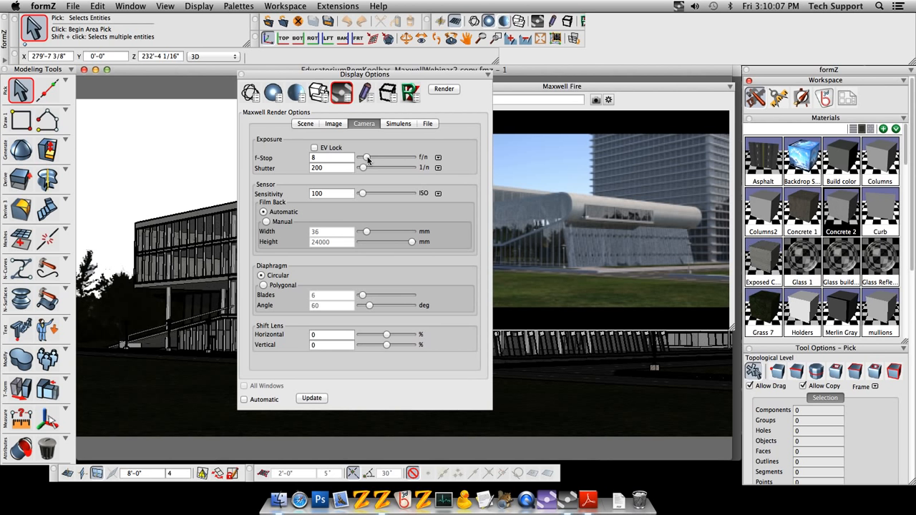
mouse_move(367, 159)
left_mouse_down()
mouse_move(421, 160)
mouse_move(368, 161)
left_mouse_up()
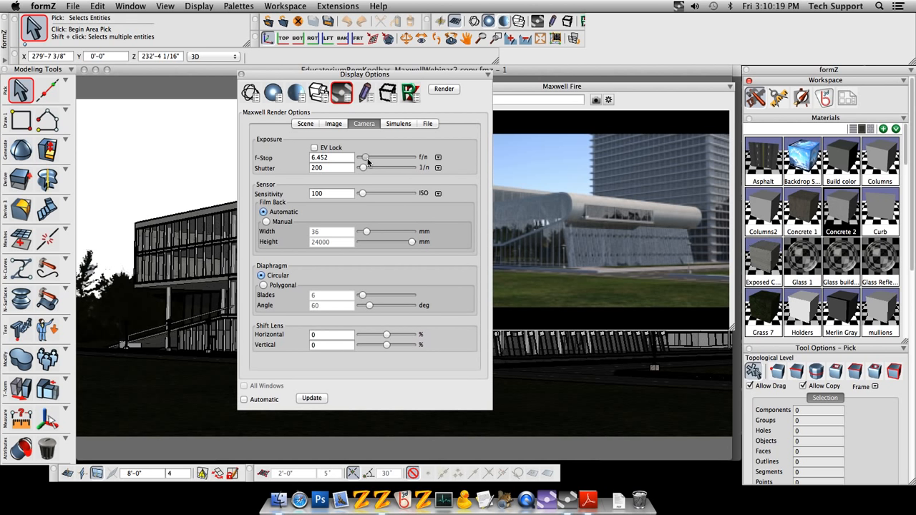
mouse_move(367, 163)
left_mouse_down()
mouse_move(381, 162)
mouse_move(371, 162)
left_mouse_up()
left_click_drag(371, 161, 412, 162)
left_click(438, 158)
left_click(453, 420)
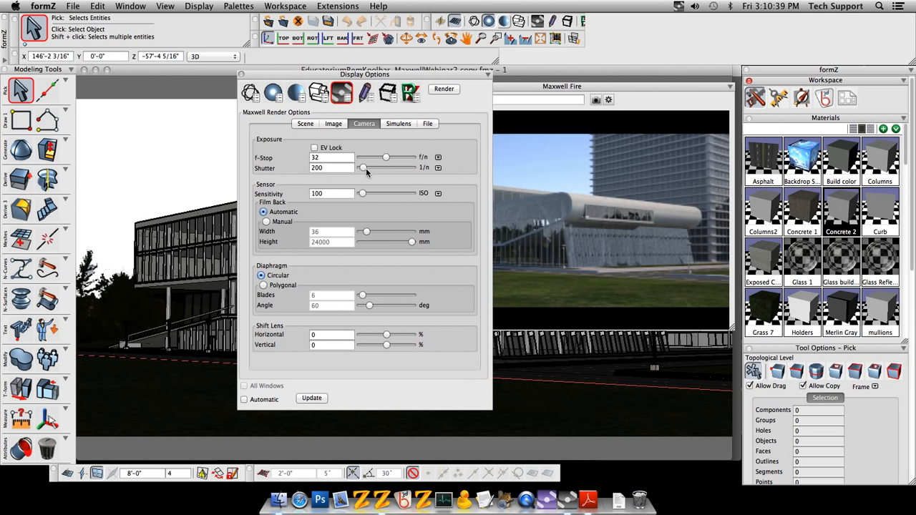
Set the camera shutter to 20, turn on EV Lock and lower the f-Stop to 25.837.
left_click_drag(329, 168, 305, 170)
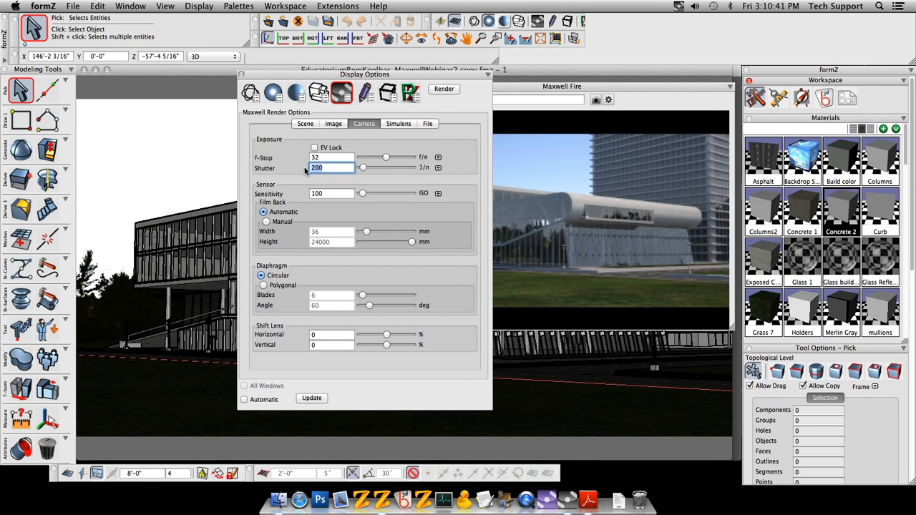
type("20")
left_click(314, 148)
mouse_move(388, 160)
left_mouse_down()
mouse_move(371, 164)
mouse_move(404, 158)
mouse_move(362, 159)
mouse_move(401, 158)
mouse_move(366, 160)
mouse_move(384, 160)
left_mouse_up()
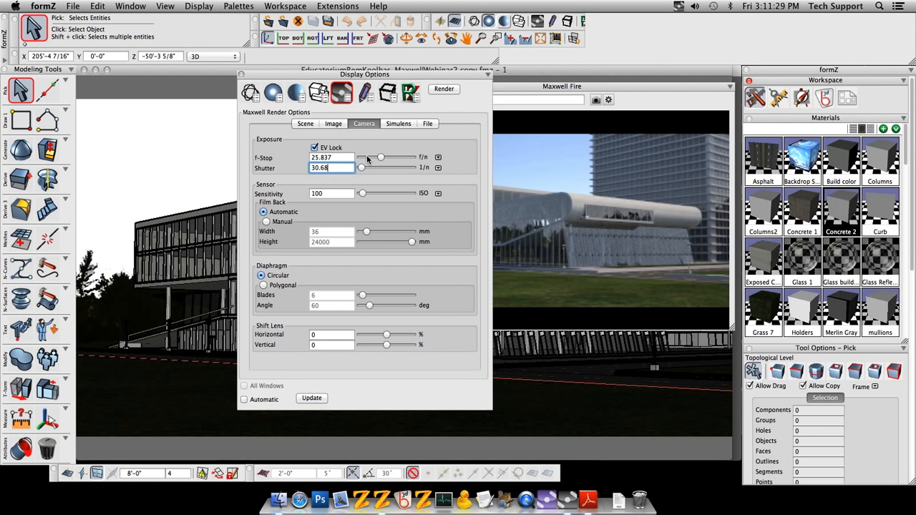
Review the Maxwell Simulens settings and the output file path options, keeping the paths on Automatic, and close the Display Options.
left_click(399, 124)
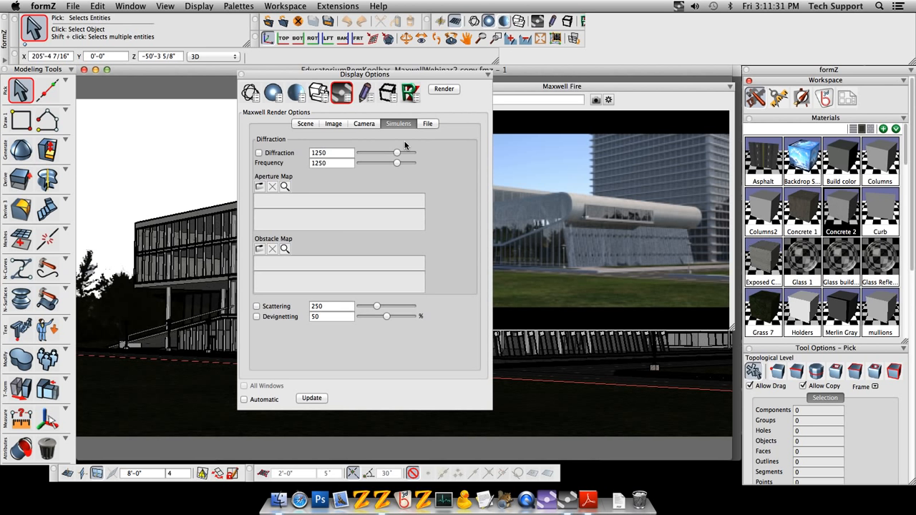
left_click(430, 125)
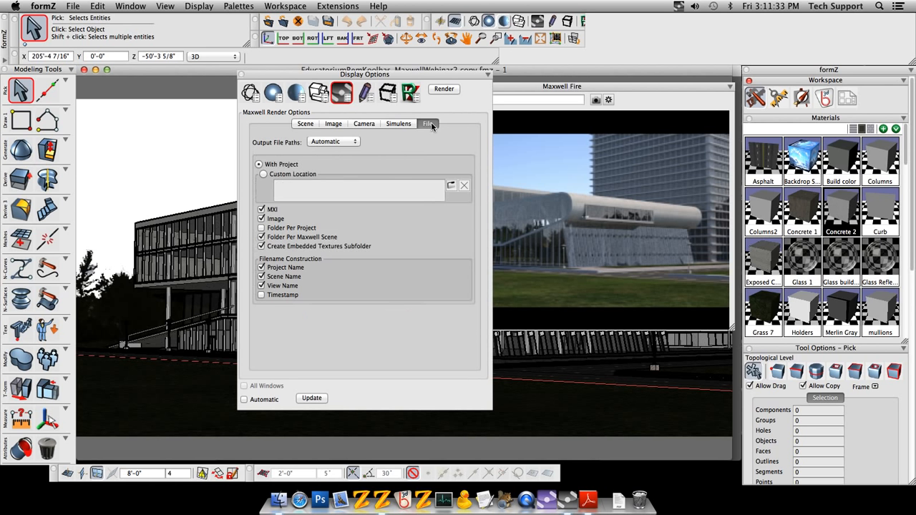
left_click(326, 142)
left_click(330, 142)
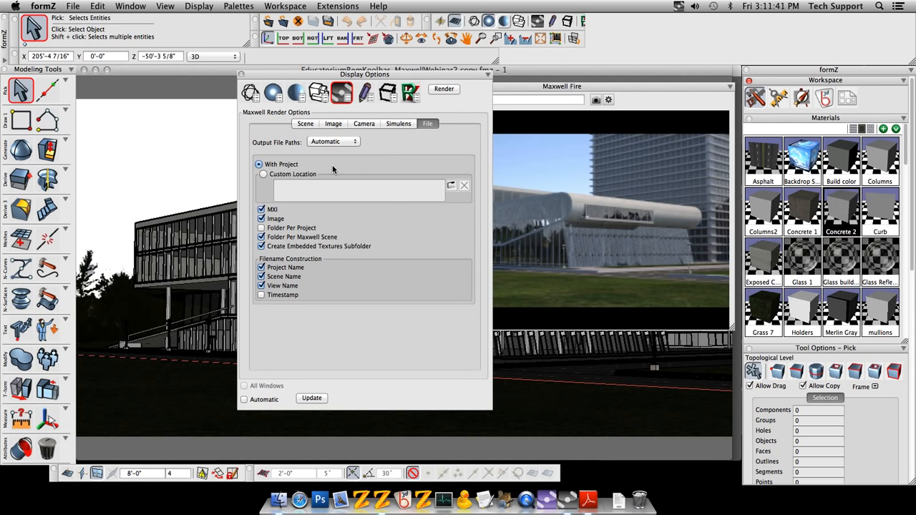
left_click(241, 75)
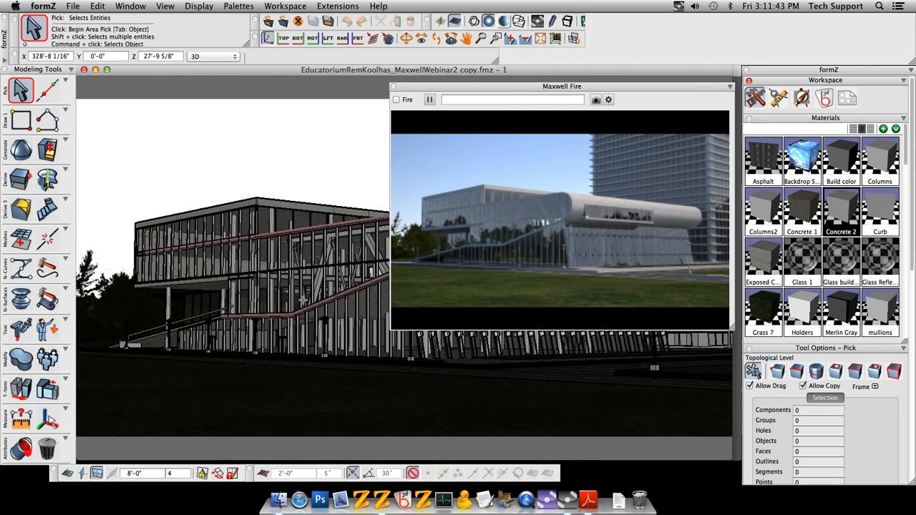
Orbit to an aerial view of the site, start Place Component and load the Realistic Trees library in the Component Manager.
middle_click_drag(327, 151, 320, 194)
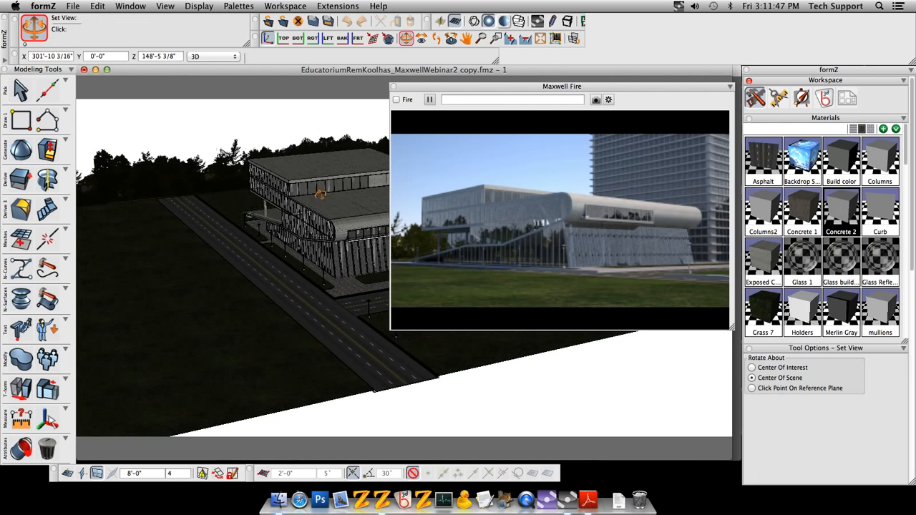
left_click(47, 329)
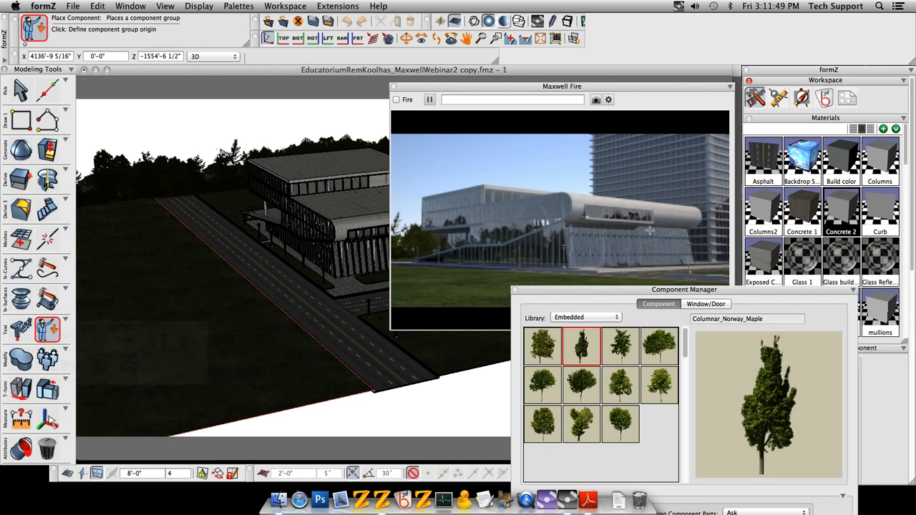
left_click(585, 317)
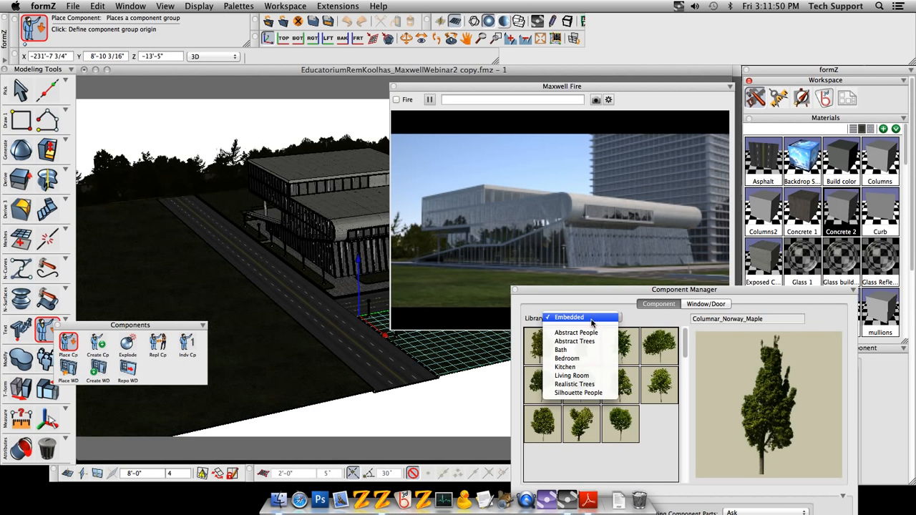
left_click(584, 384)
left_click_drag(583, 290, 653, 120)
mouse_move(758, 181)
left_mouse_down()
mouse_move(759, 276)
mouse_move(761, 179)
left_mouse_up()
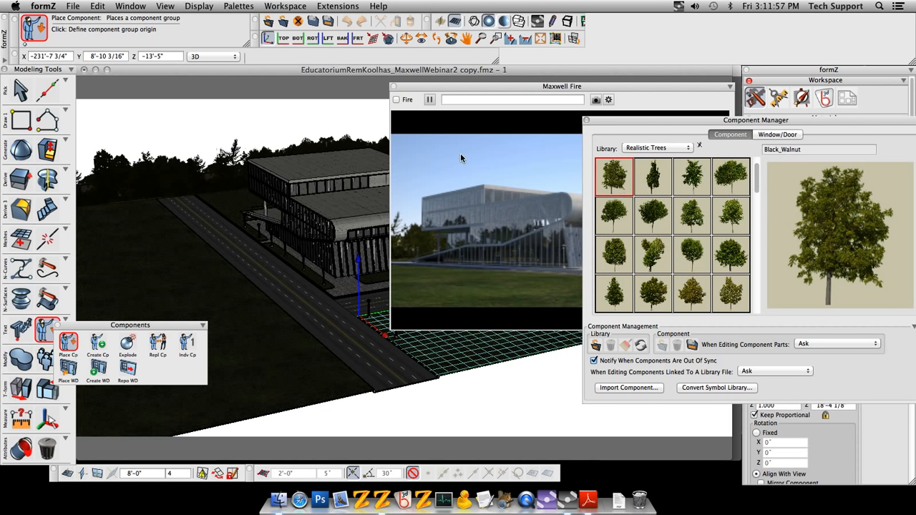
Collapse the Maxwell Fire preview and place a Black_Walnut tree in the planting strip in front of the building.
double_click(416, 88)
scroll(380, 278, "up", 3)
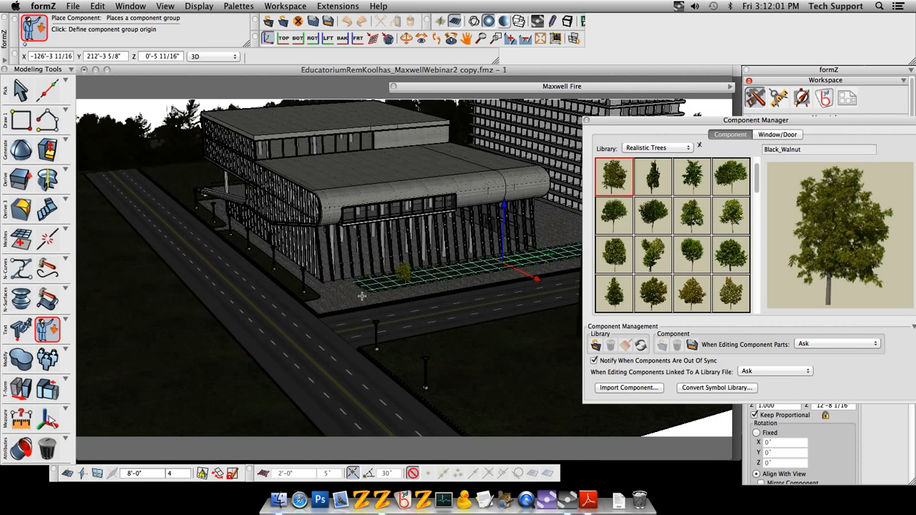
left_click(886, 437)
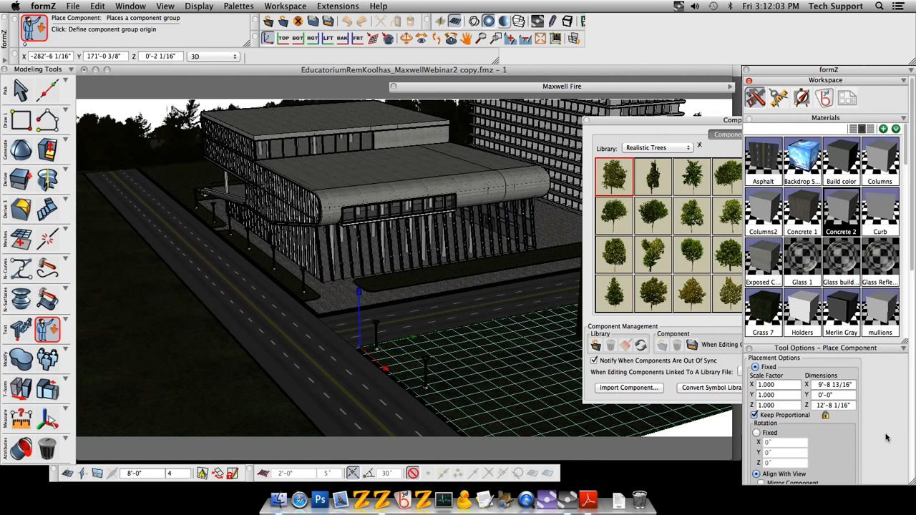
scroll(912, 269, "down", 1)
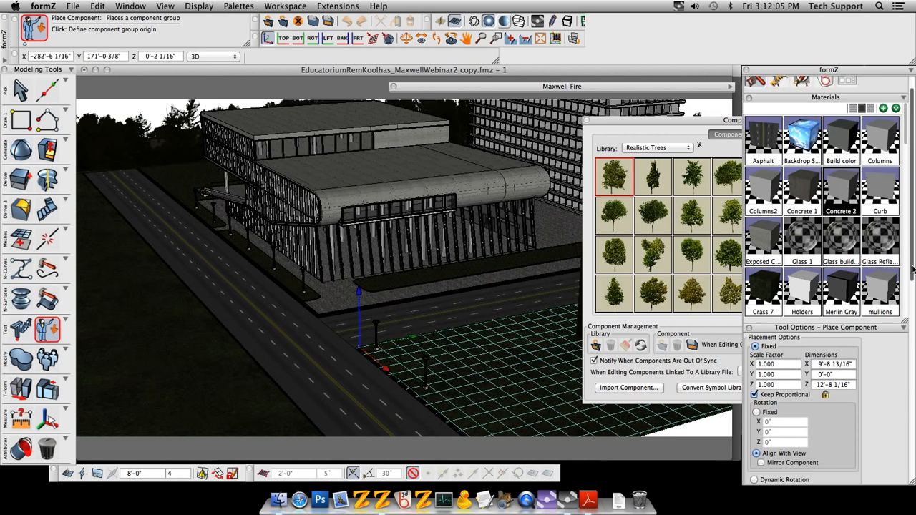
scroll(912, 269, "down", 8)
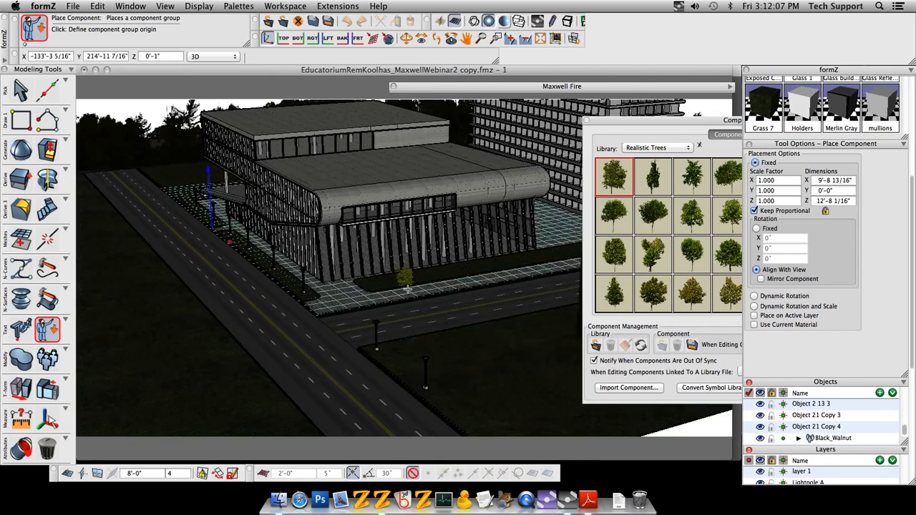
scroll(407, 289, "up", 5)
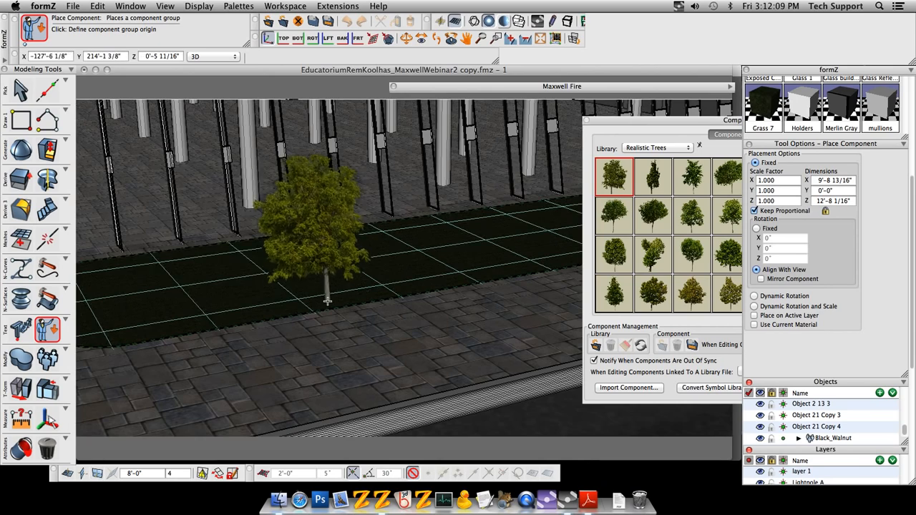
left_click(183, 288)
scroll(431, 260, "down", 5)
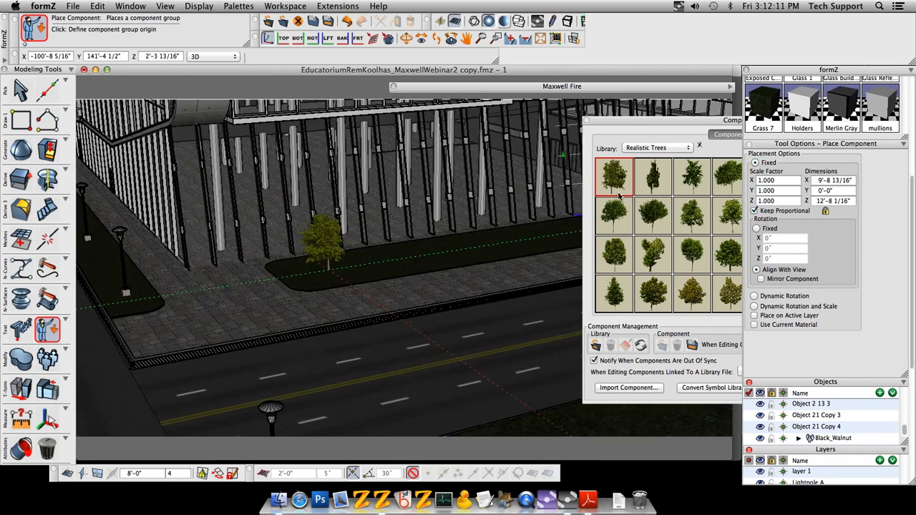
Place Columnar_Norway_Maple, Ginko and Green_Ash_1 trees in a row along the planting strip and close the Component Manager.
left_click(648, 183)
left_click(651, 179)
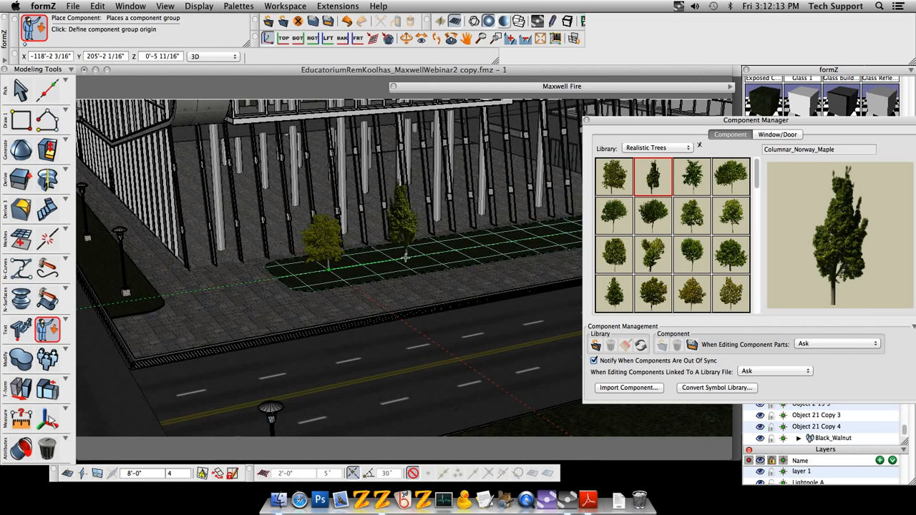
left_click(405, 257)
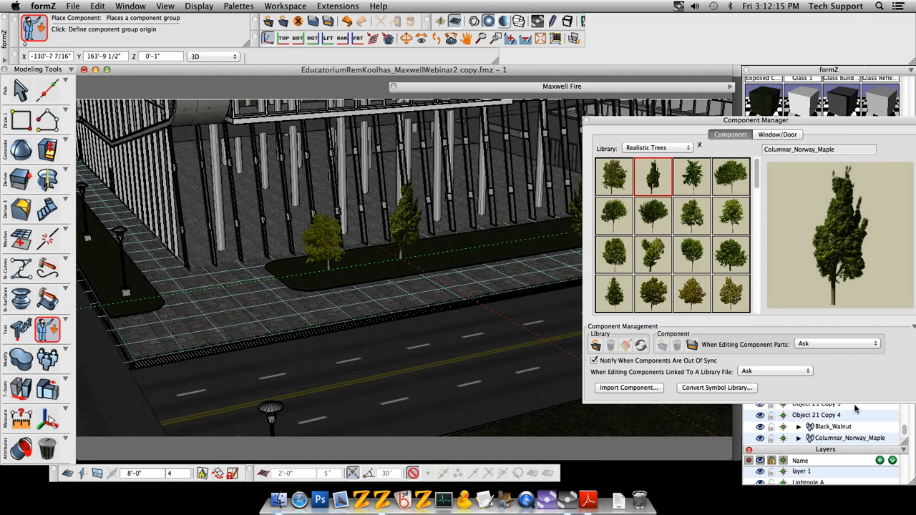
left_click(698, 188)
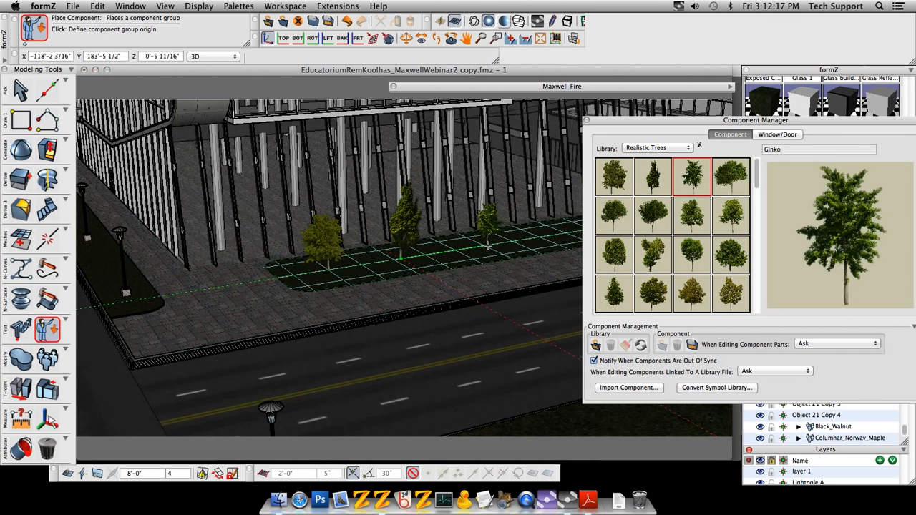
left_click(487, 246)
left_click(730, 177)
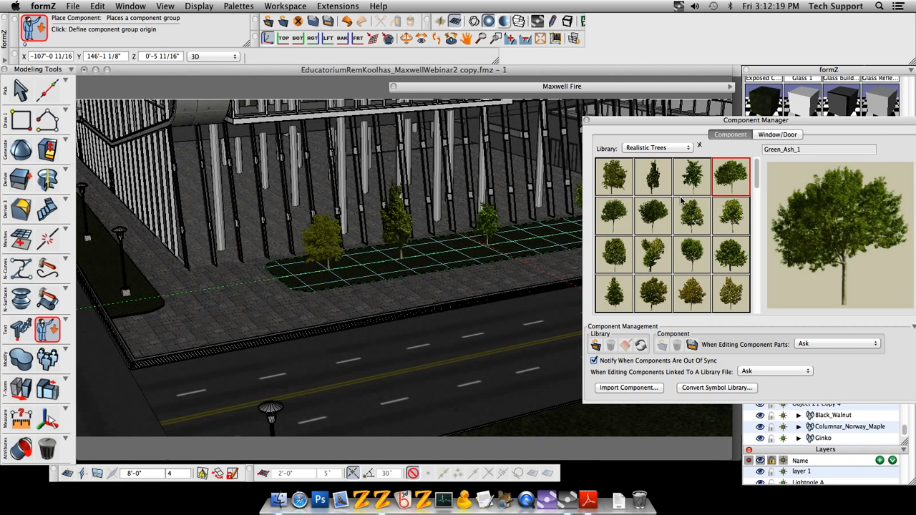
left_click(565, 229)
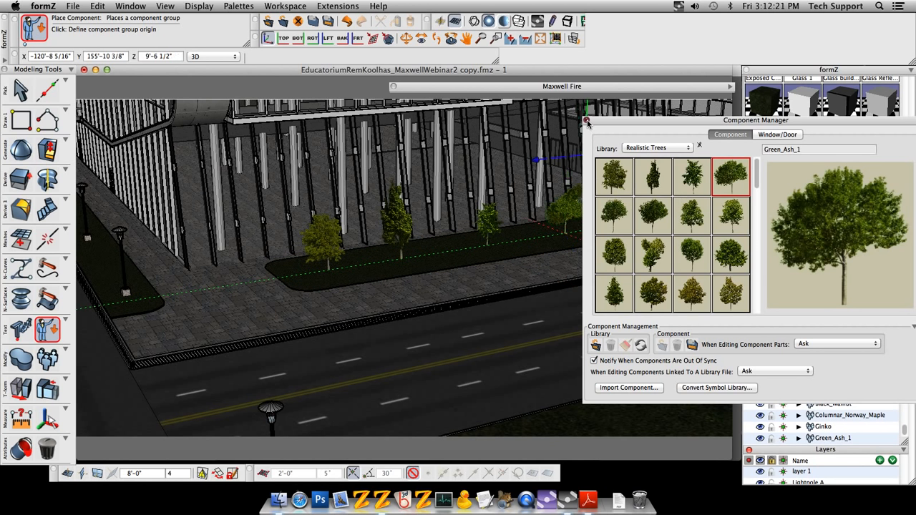
left_click(587, 121)
Expand the Maxwell Fire preview, activate saved View 15 and run a Fire rendering of the scene with the new trees.
double_click(474, 88)
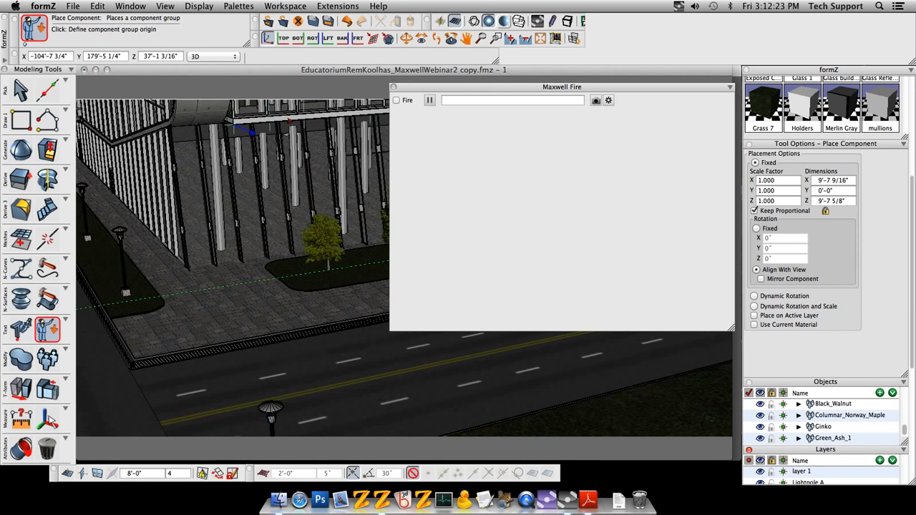
left_click_drag(911, 342, 913, 455)
left_click(749, 422)
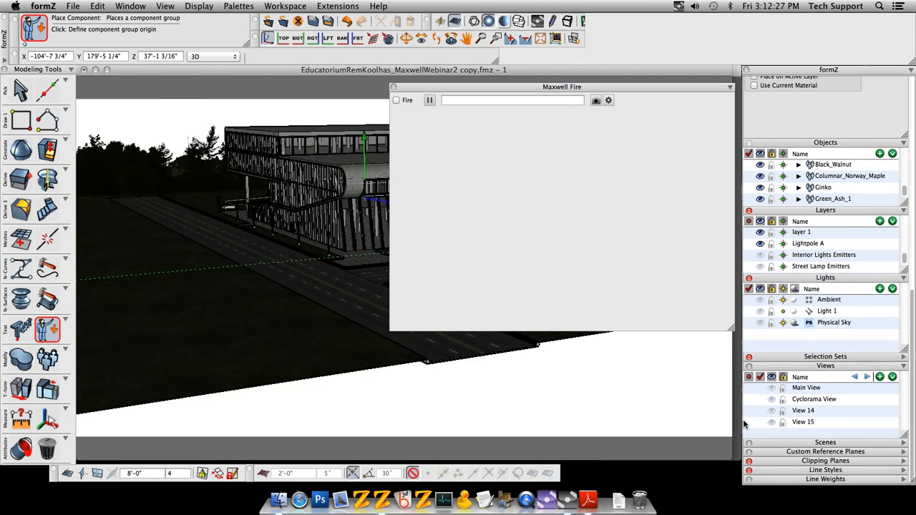
left_click(397, 101)
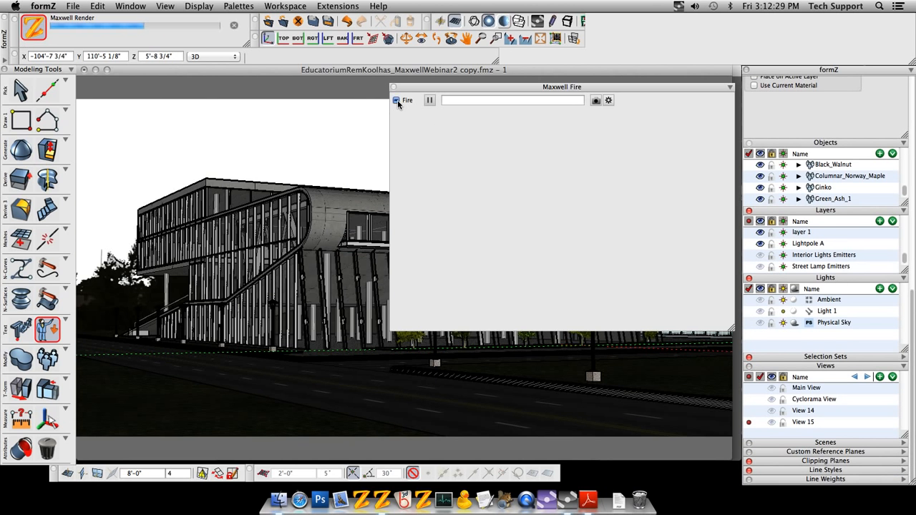
left_click(397, 101)
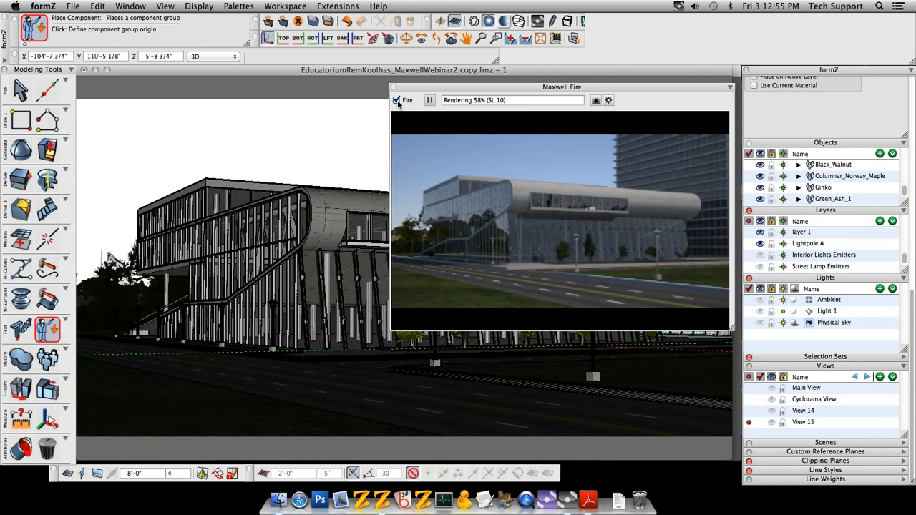
left_click(397, 101)
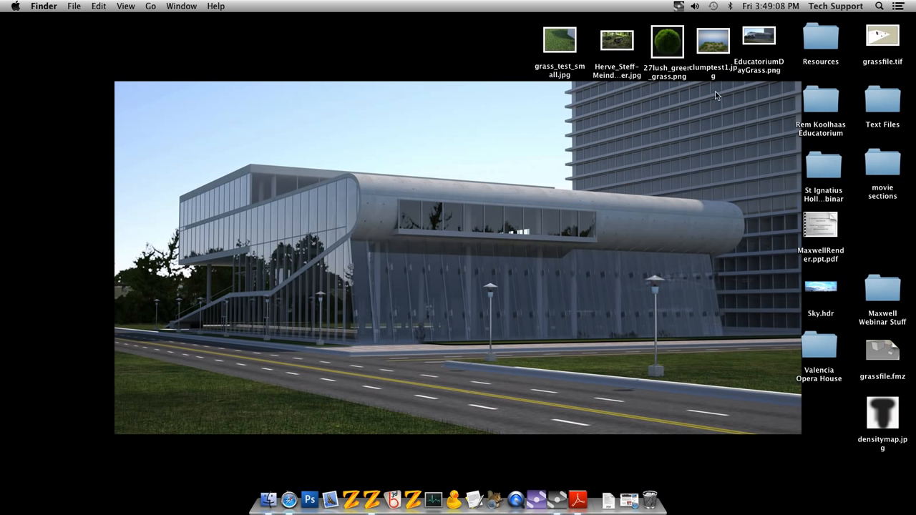
Switch to the Finder desktop and open the four grass sample images in Quick Look, going back to grass_test_small.jpg.
left_click_drag(714, 125, 521, 34)
right_click(562, 42)
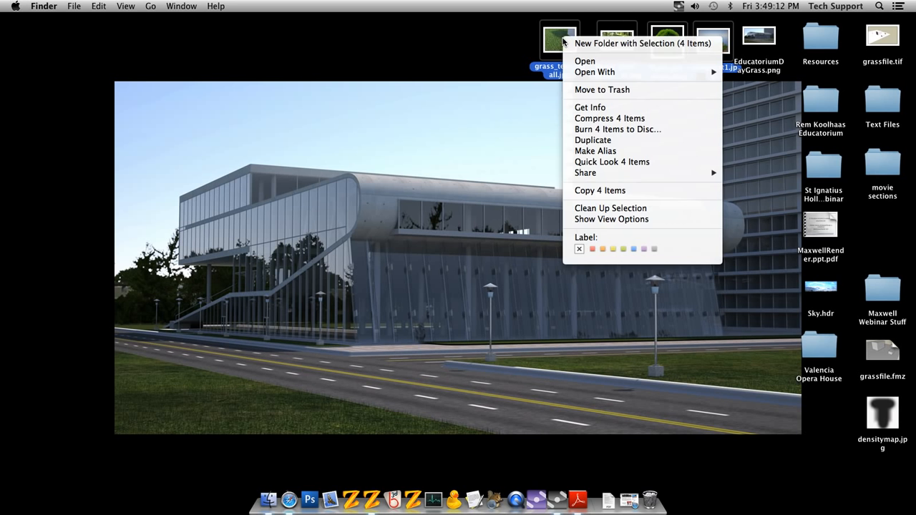
left_click(611, 163)
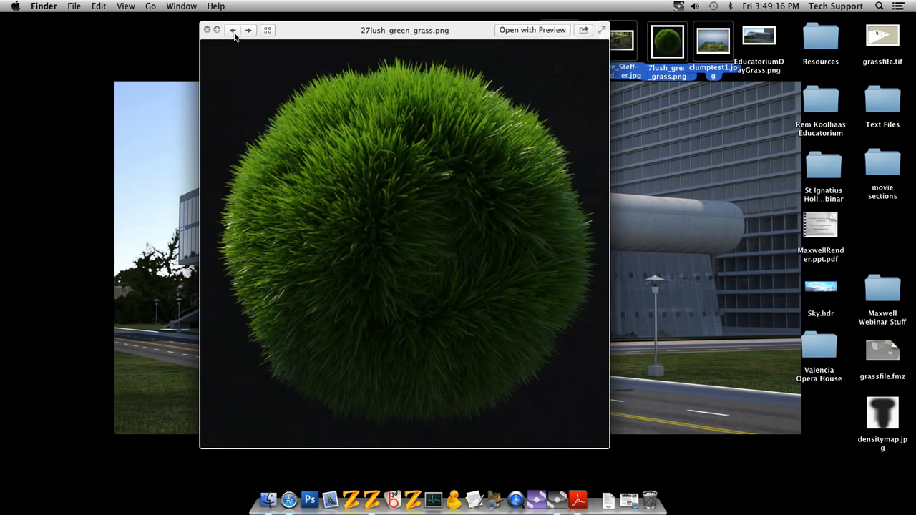
left_click(233, 31)
left_click_drag(305, 41, 276, 50)
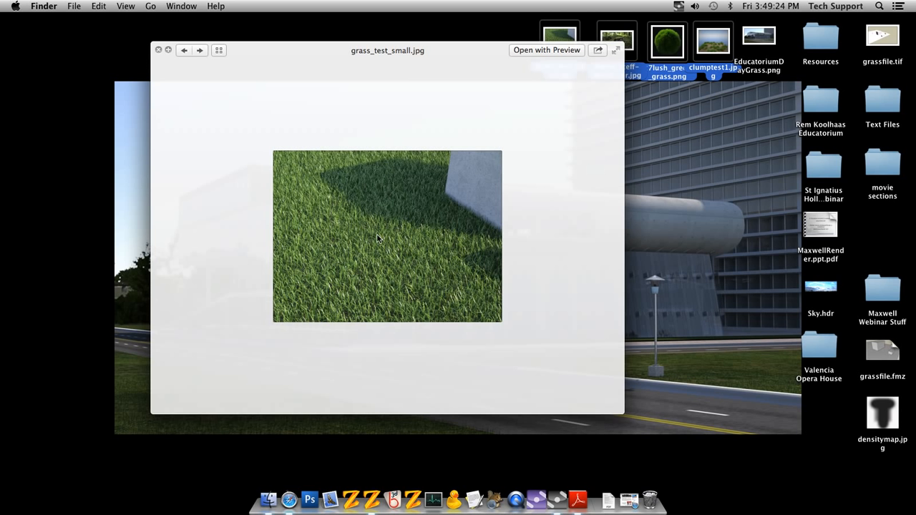
View the lush green grass ball, clumptest1.jpg and the tree stump image in turn, and close the preview.
left_click(199, 50)
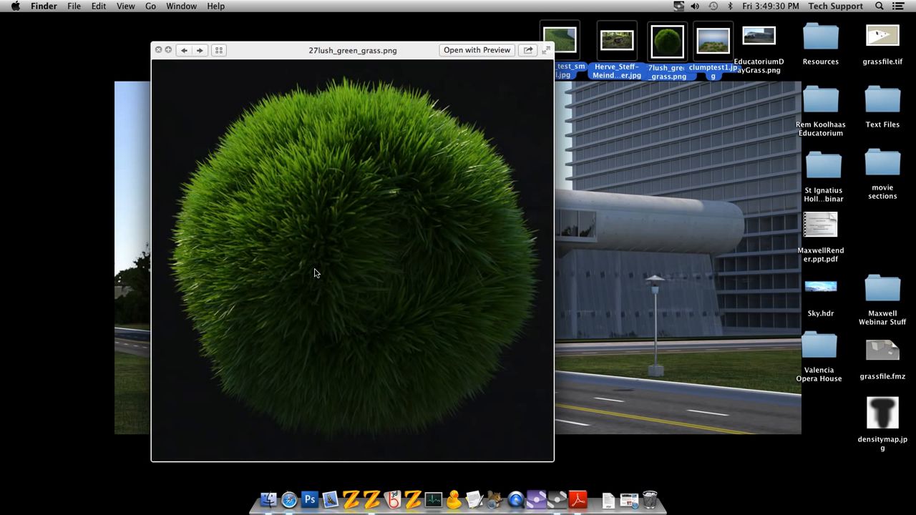
left_click(200, 50)
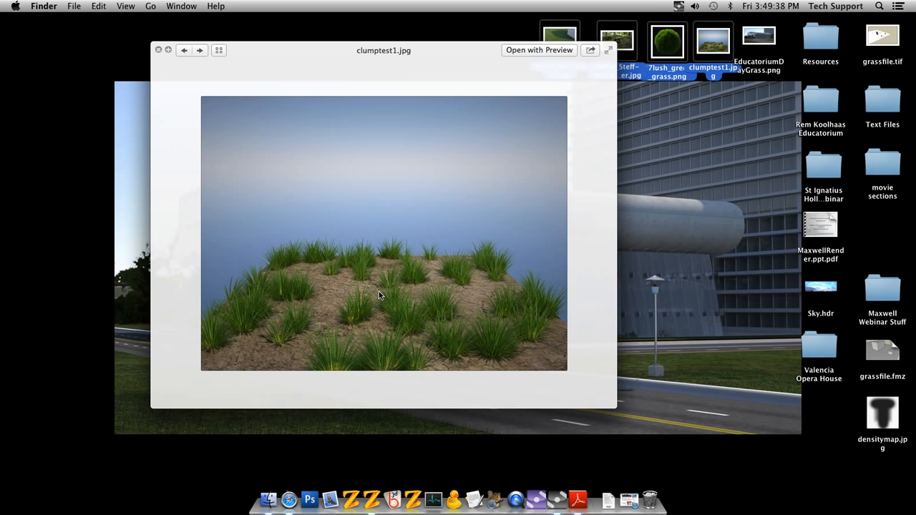
left_click(201, 50)
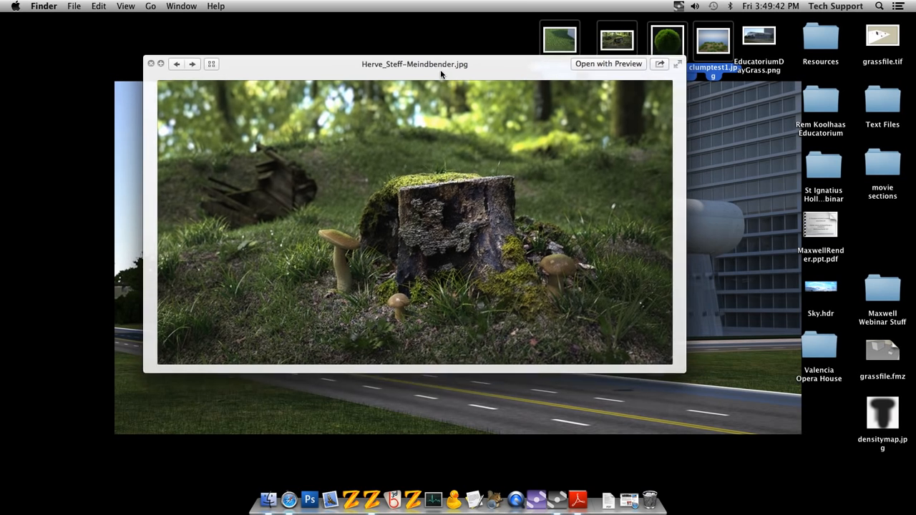
left_click_drag(441, 74, 438, 103)
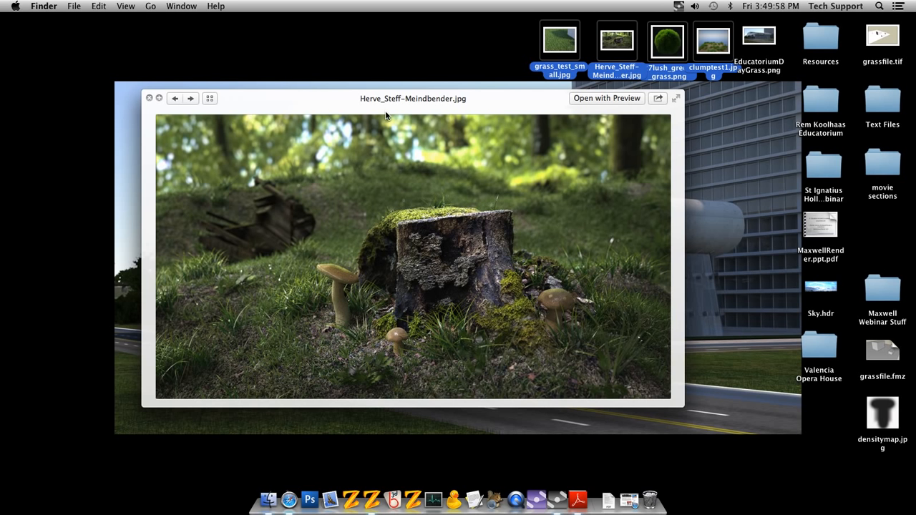
left_click(149, 98)
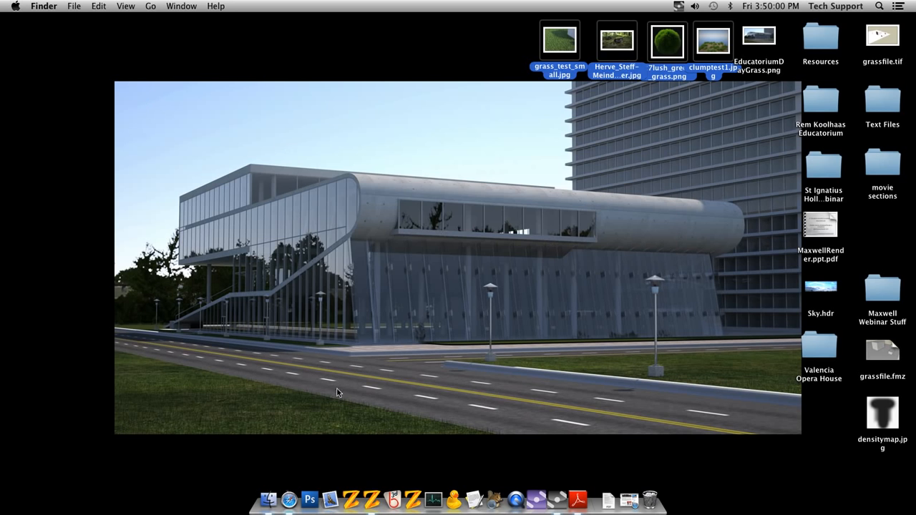
Switch back to formZ, activate the grassfile.fmz project and enable Display Grass in the Fire preferences.
left_click(371, 499)
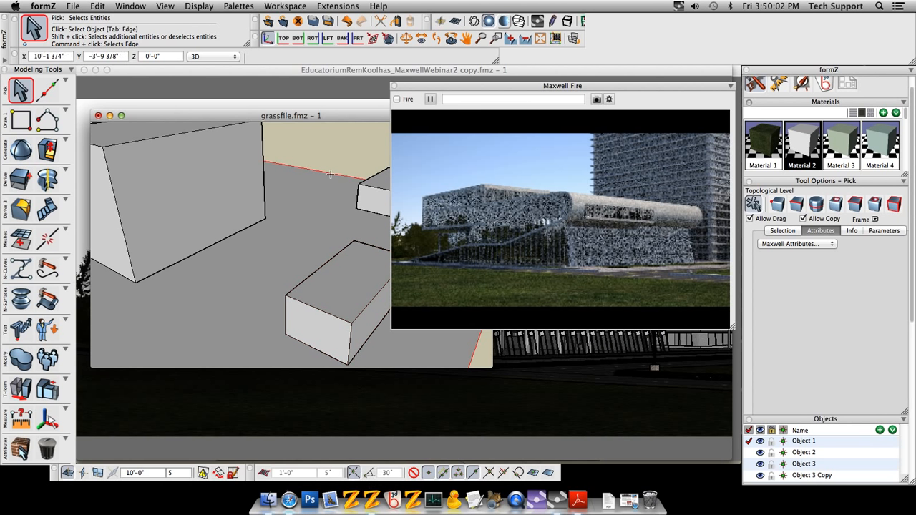
left_click(248, 120)
left_click(252, 122)
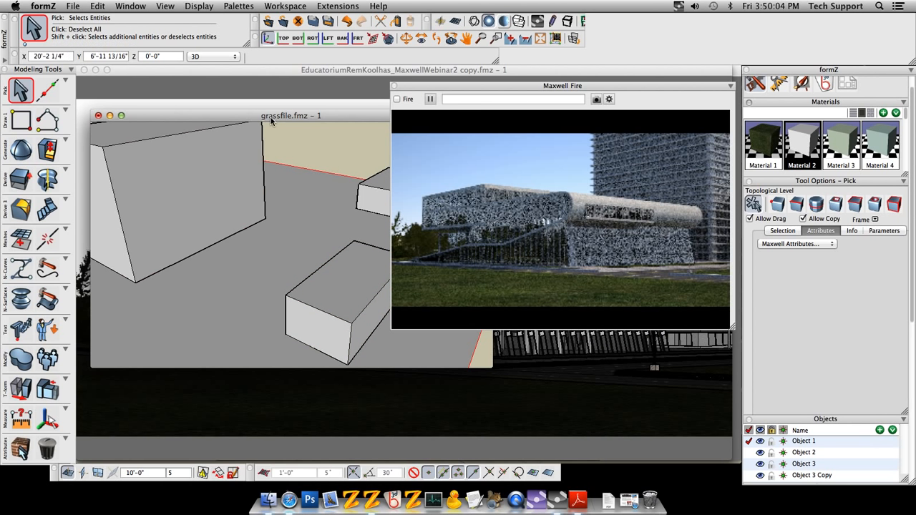
left_click(609, 99)
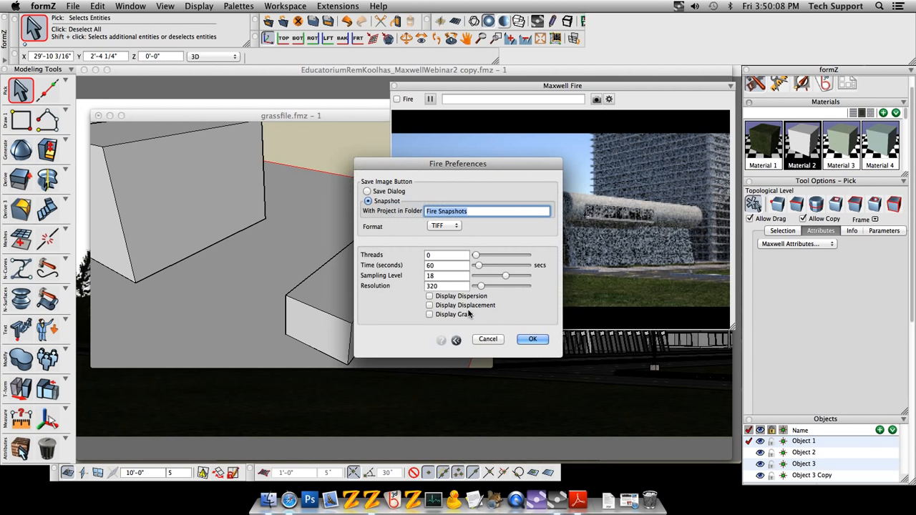
left_click(430, 315)
left_click(533, 340)
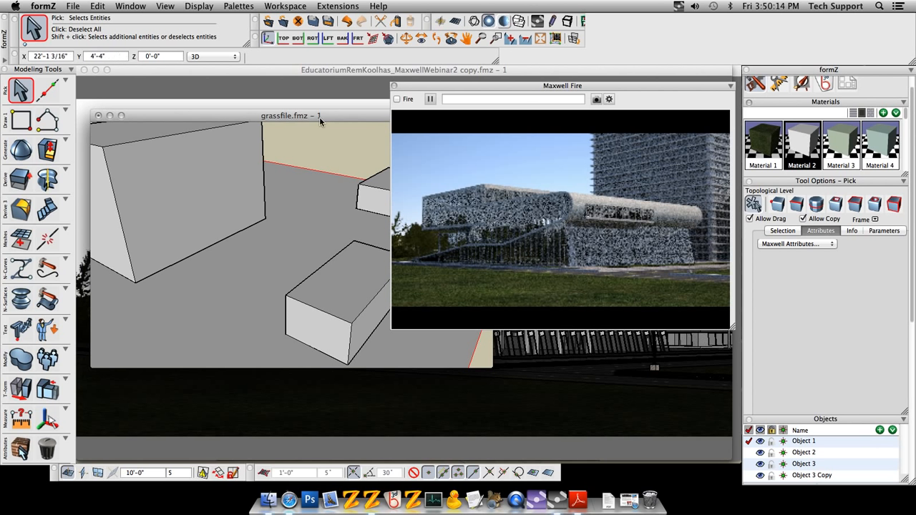
Run a Fire rendering of the grass-covered ground with the three blocks, and stop it.
left_click(396, 100)
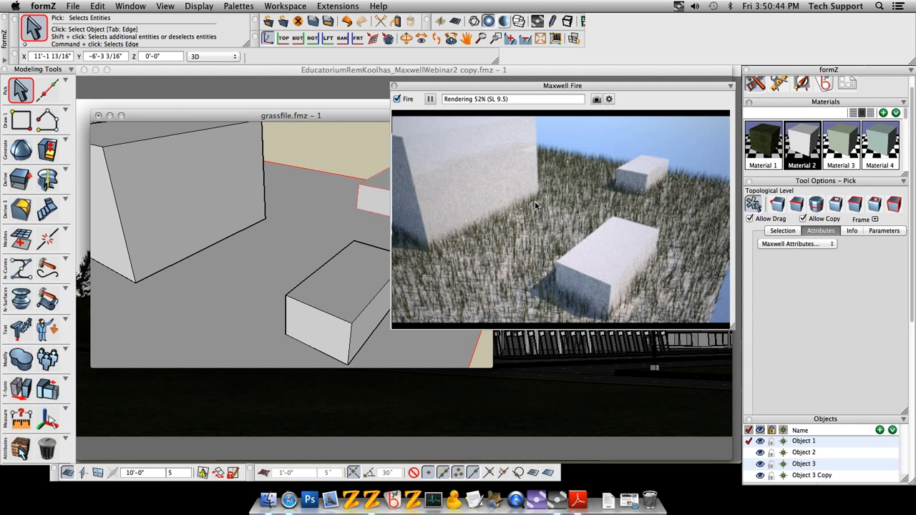
left_click(397, 99)
left_click(326, 119)
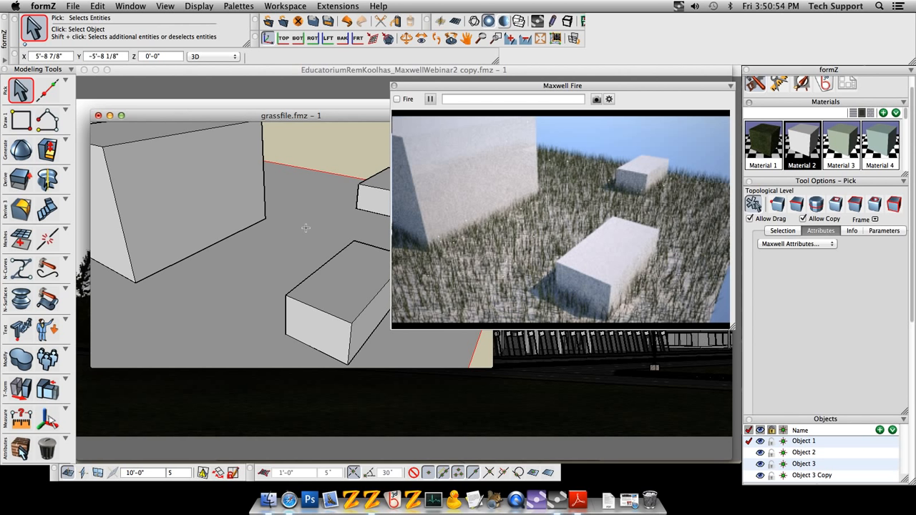
Remove the grass modifier from the ground plane's Maxwell attributes and add the Default grass definition again.
left_click(813, 246)
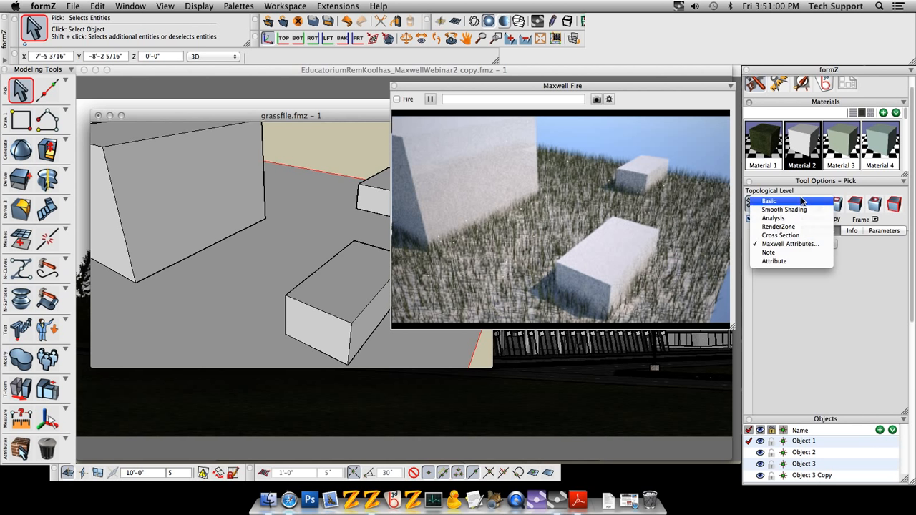
left_click(799, 244)
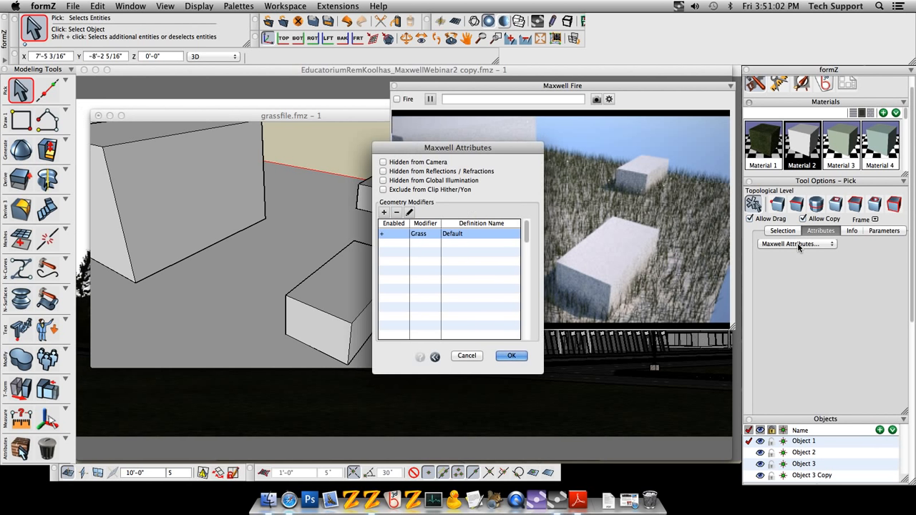
left_click_drag(461, 150, 372, 155)
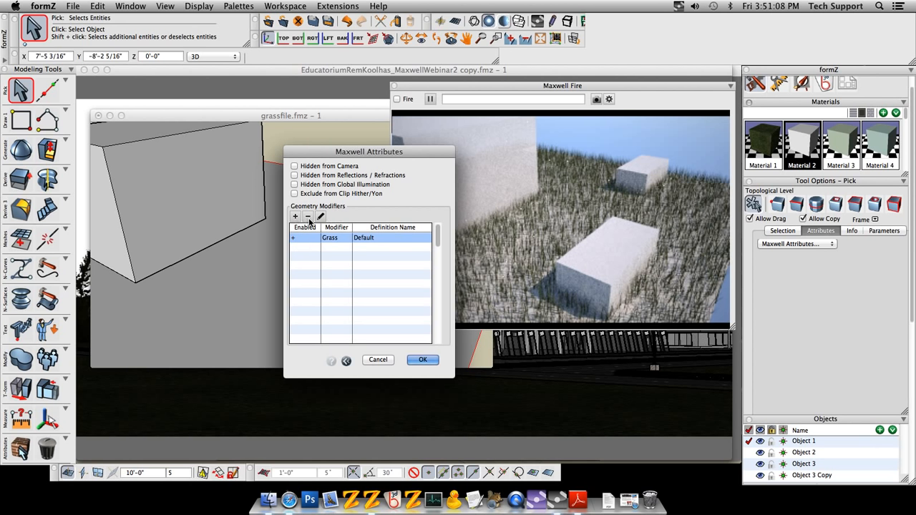
left_click(307, 217)
left_click(296, 217)
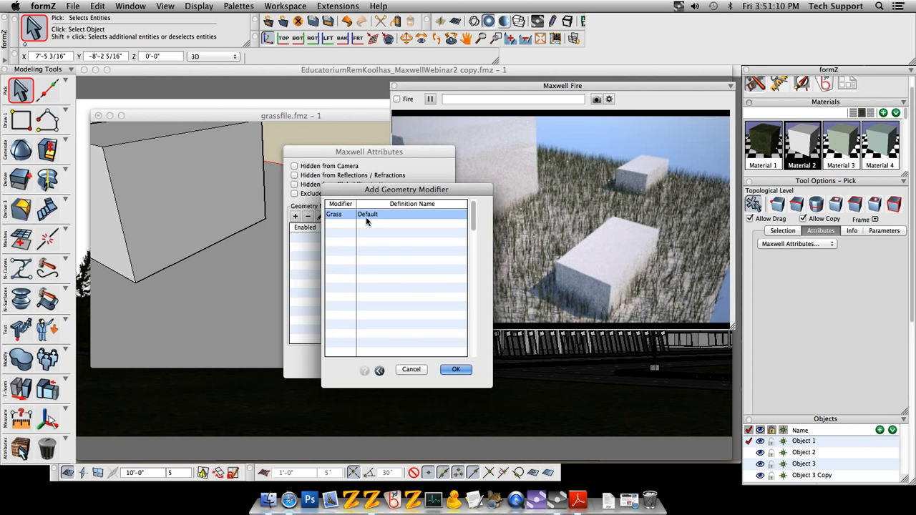
left_click(456, 369)
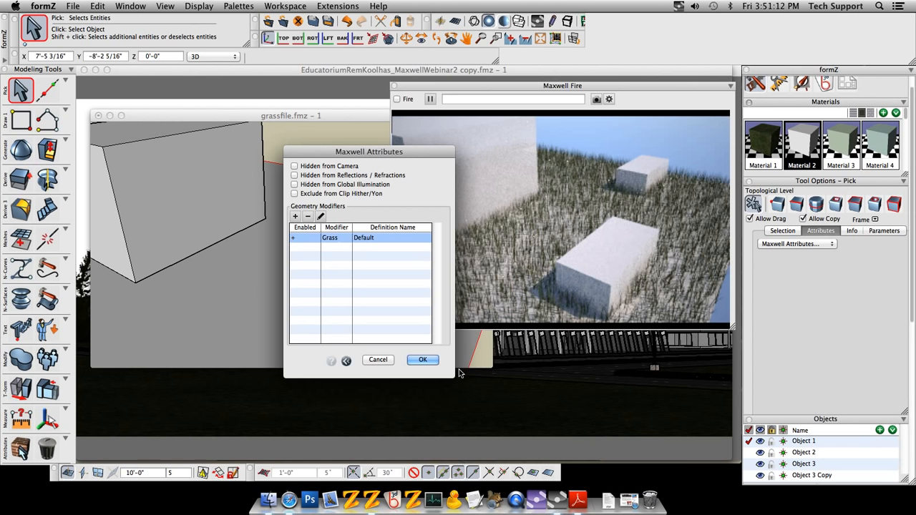
Set the Default grass definition's density to 500 blades/sqft, accept the attributes and render the scene in Fire.
left_click(319, 216)
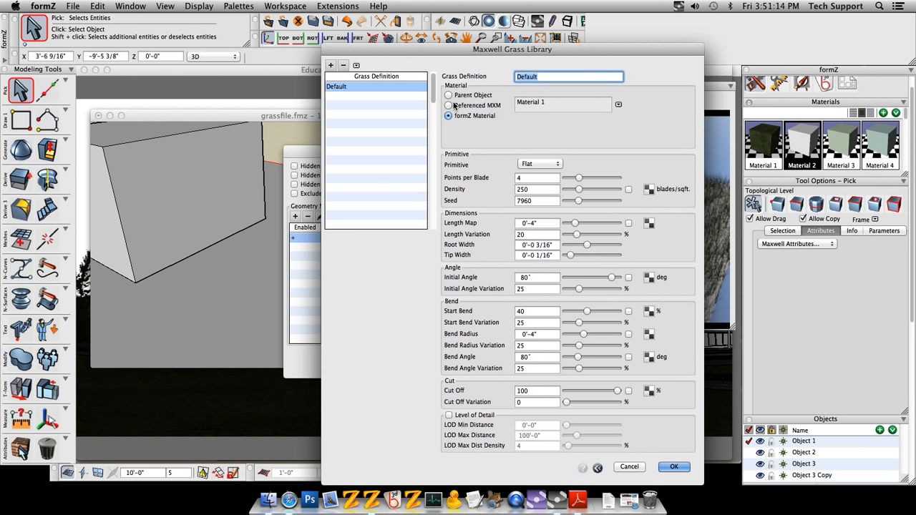
left_click_drag(471, 54, 355, 45)
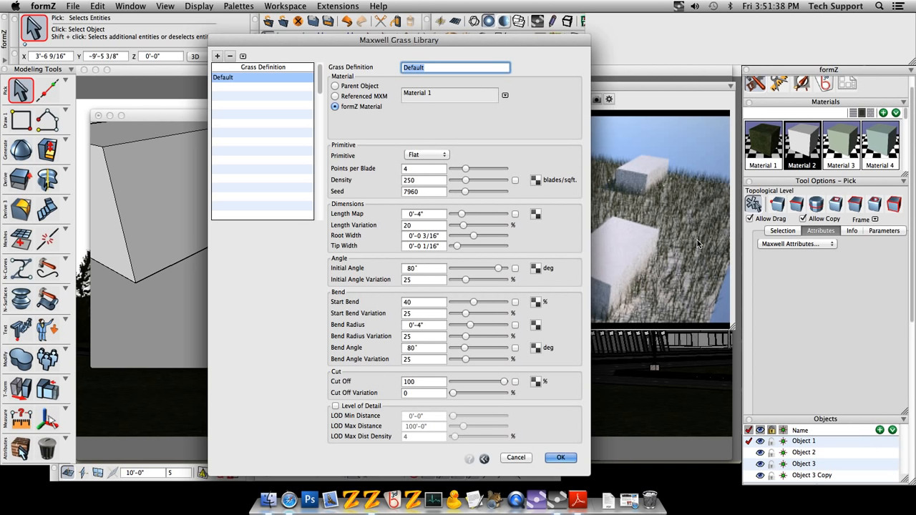
double_click(423, 180)
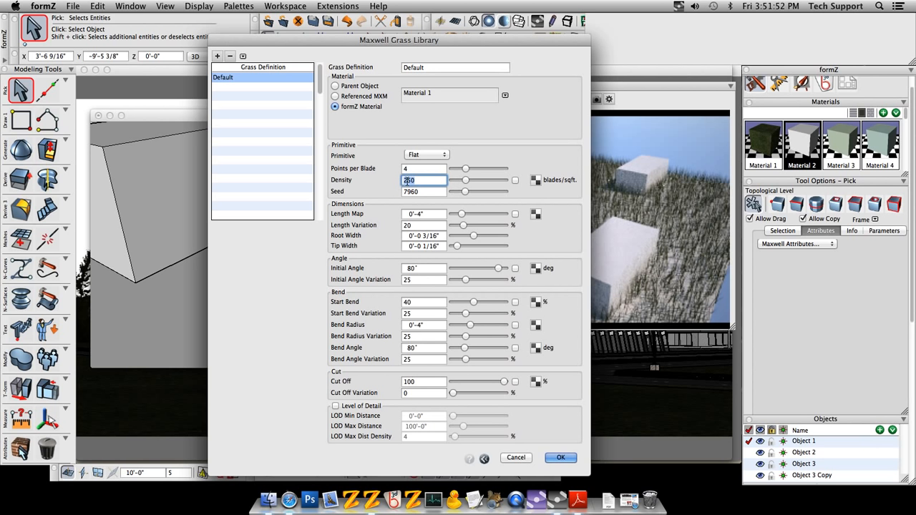
type("500")
left_click(561, 458)
left_click(430, 362)
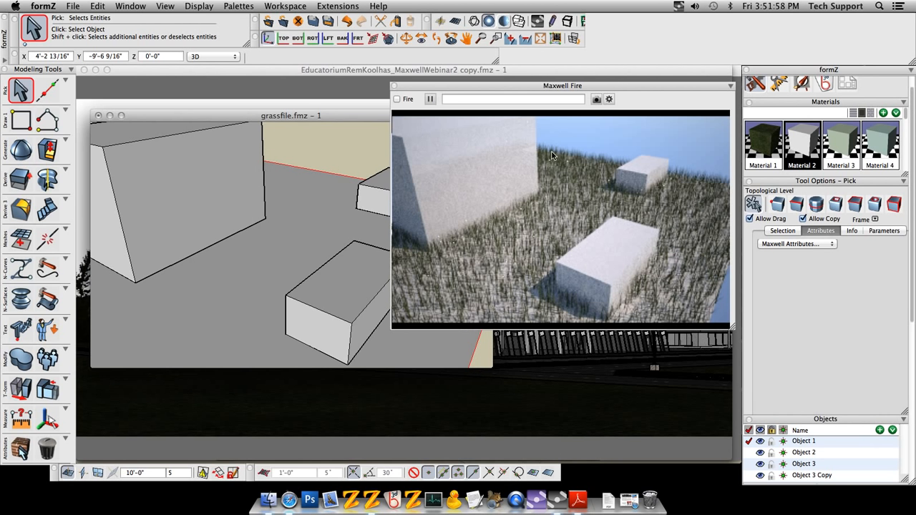
left_click(397, 99)
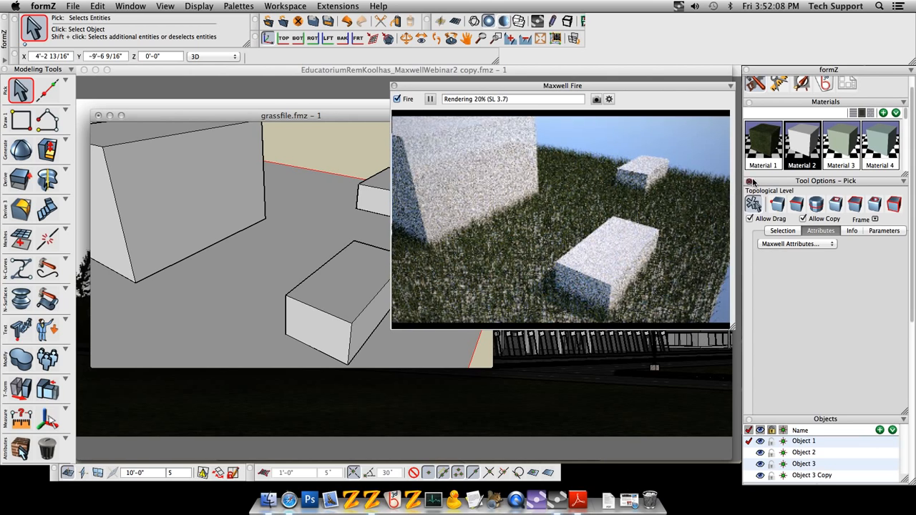
Try Material 1 on the ground plane in the Fire preview, stop rendering and reapply Material 2.
left_click_drag(763, 143, 274, 259)
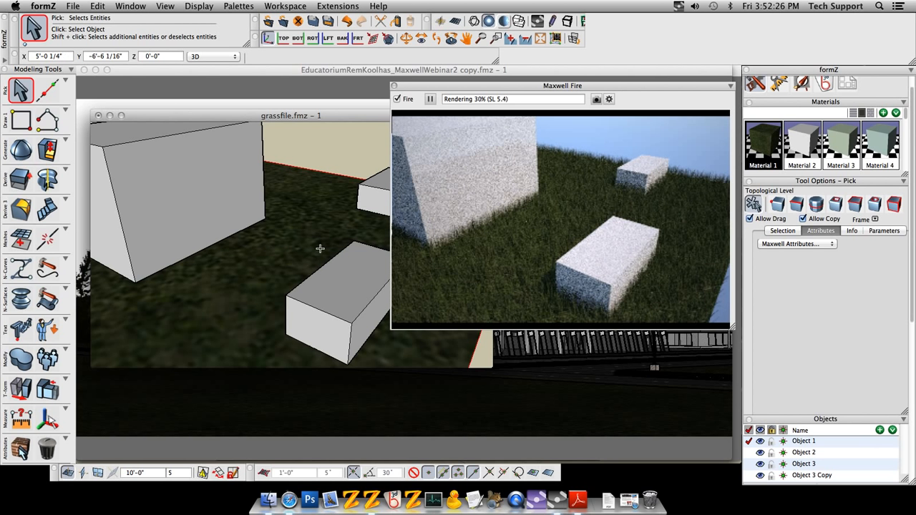
left_click(398, 100)
left_click_drag(802, 143, 242, 294)
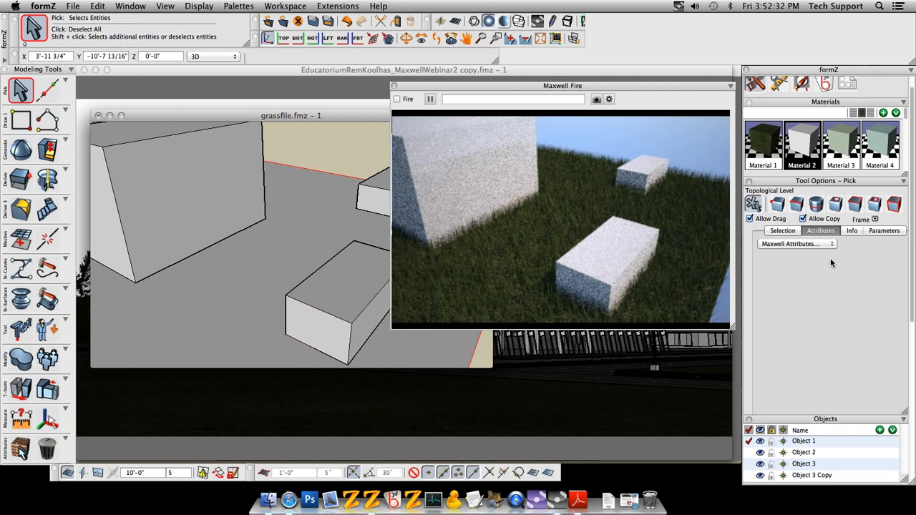
Load densitymap.jpg from the Desktop as the density map of the ground's Default grass definition.
left_click(796, 244)
left_click(803, 246)
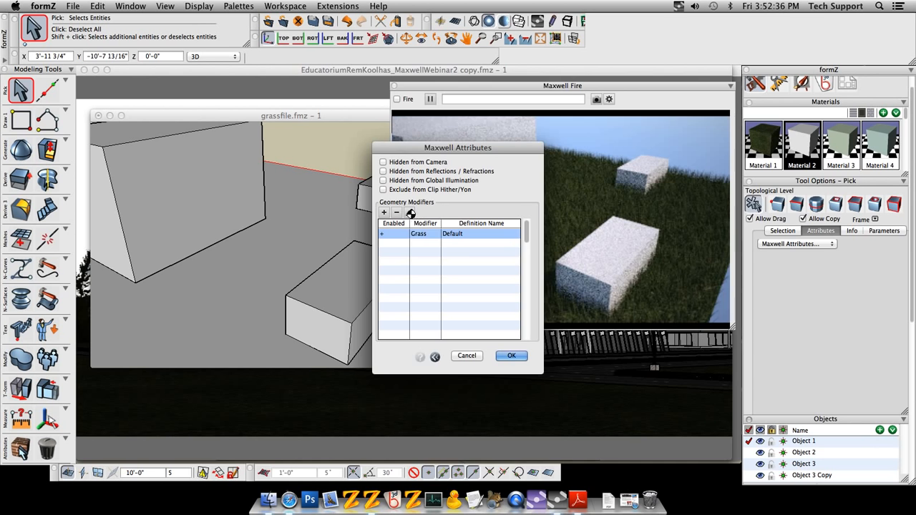
left_click(410, 213)
left_click(738, 188)
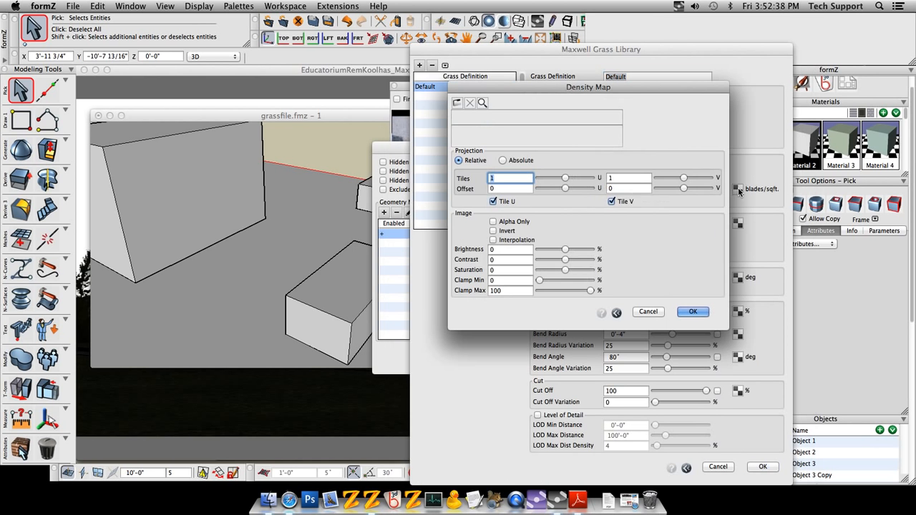
left_click(456, 103)
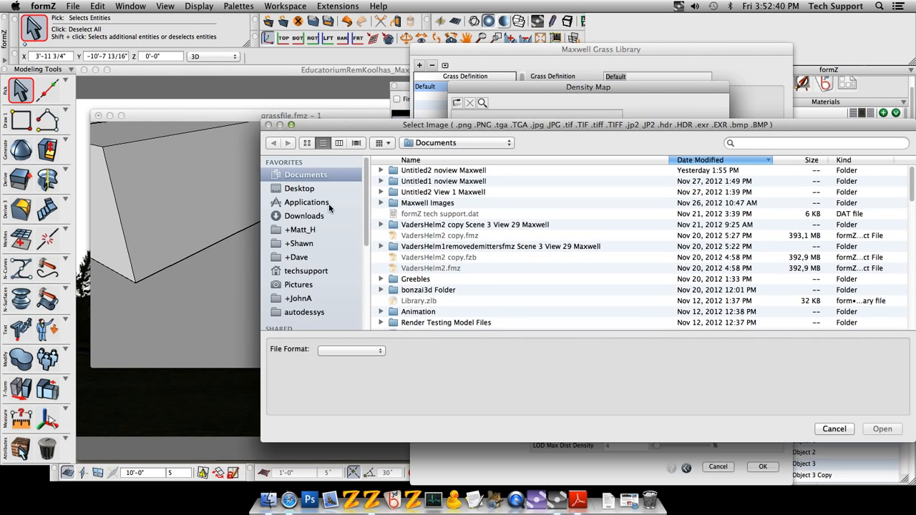
left_click(300, 189)
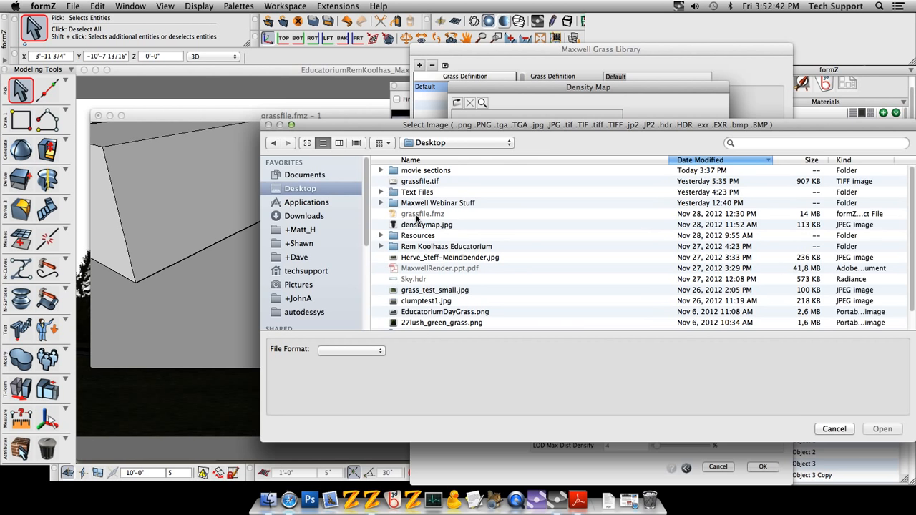
left_click(422, 225)
key("Return")
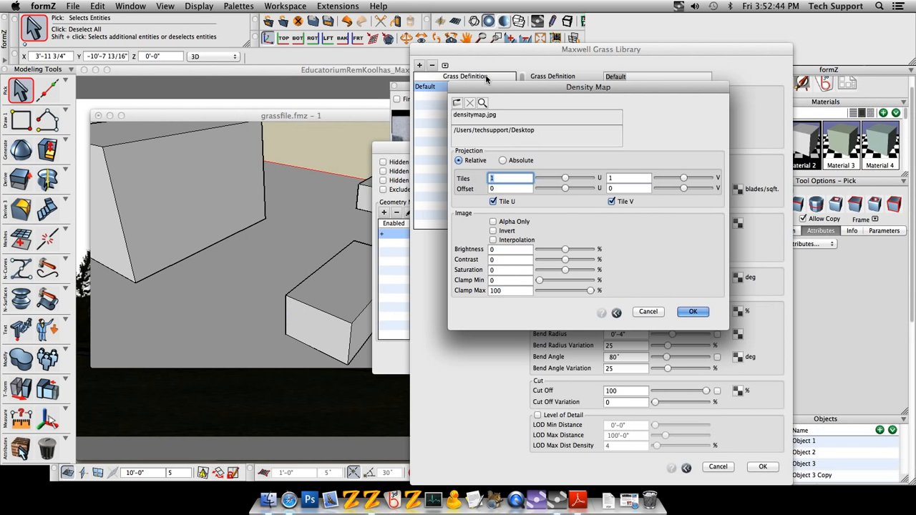
Preview the density map image, accept the grass settings and run a Fire rendering of the mapped grass.
left_click(482, 103)
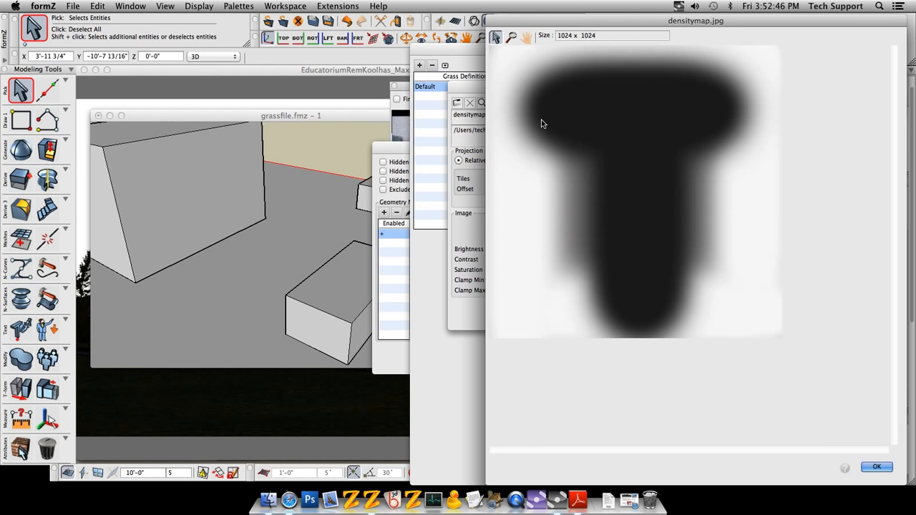
left_click(875, 467)
left_click(694, 310)
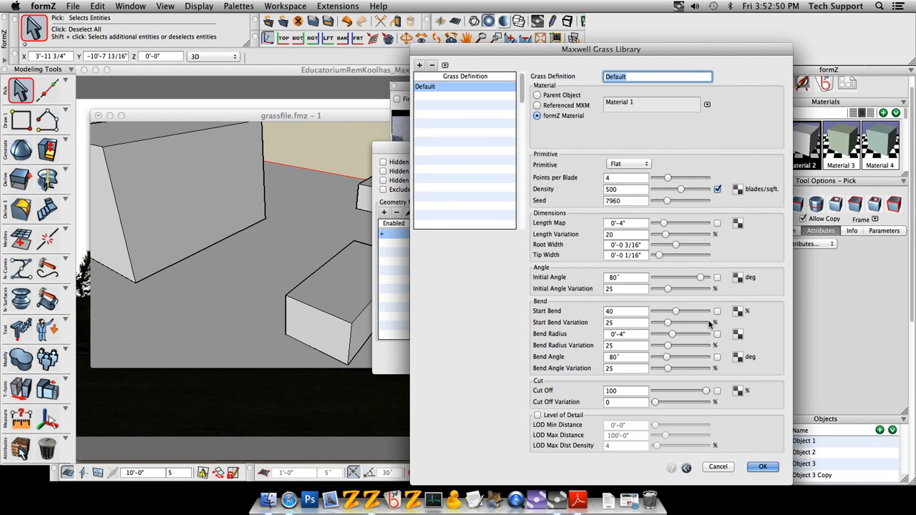
left_click(763, 466)
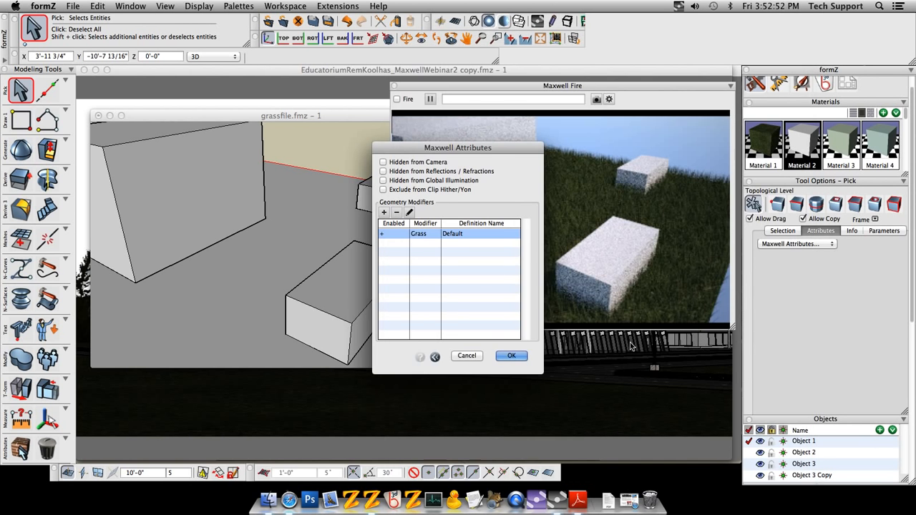
left_click(511, 356)
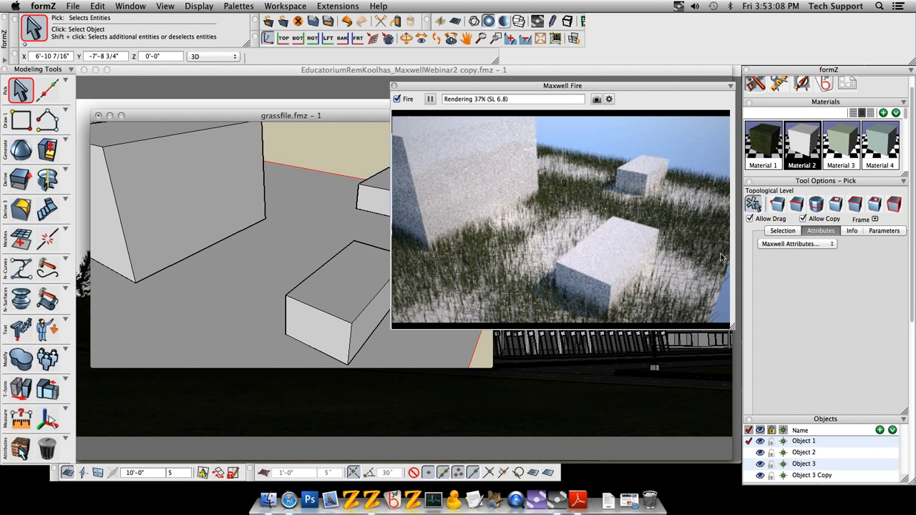
left_click(397, 99)
Enlarge the ground plane's texture map to cover the whole face, about 19'-11 15/16" in both directions.
scroll(280, 229, "down", 6)
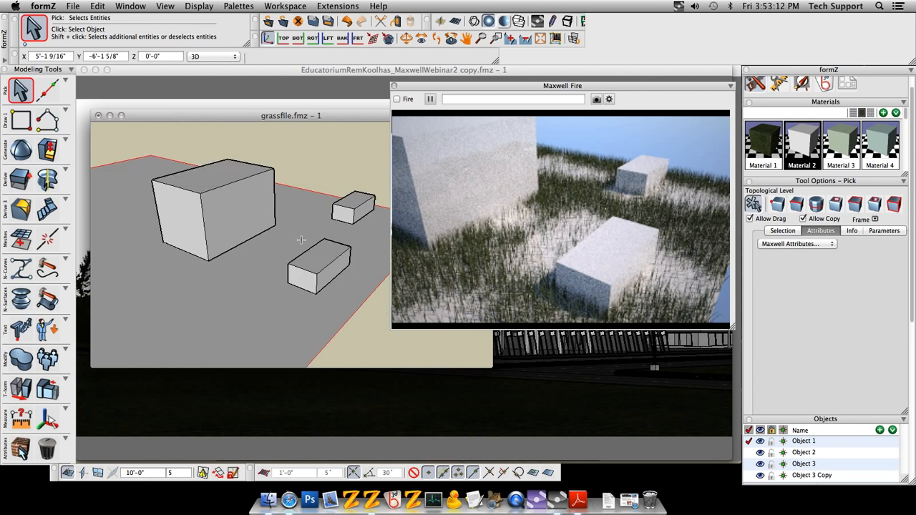
middle_click_drag(358, 341, 311, 336)
scroll(312, 336, "down", 4)
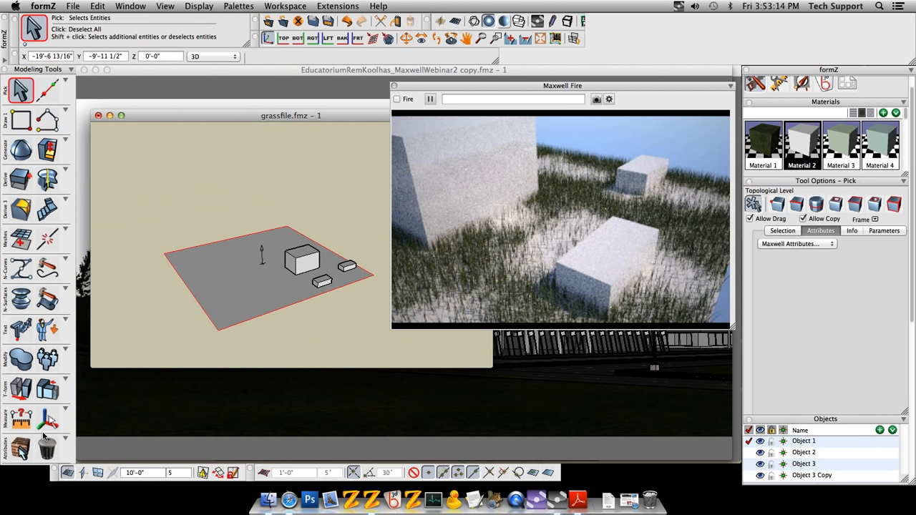
left_click(22, 445)
left_click(245, 292)
middle_click_drag(245, 291, 229, 307)
left_click(226, 302)
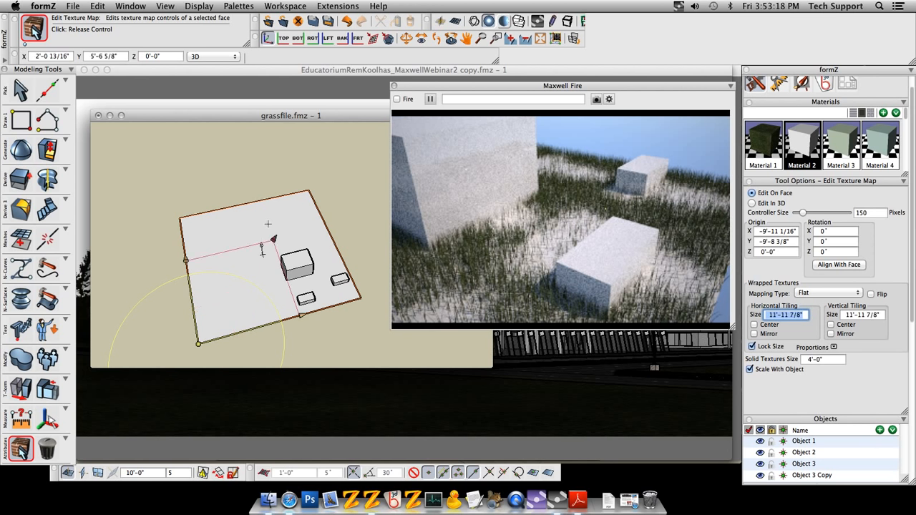
left_click(308, 192)
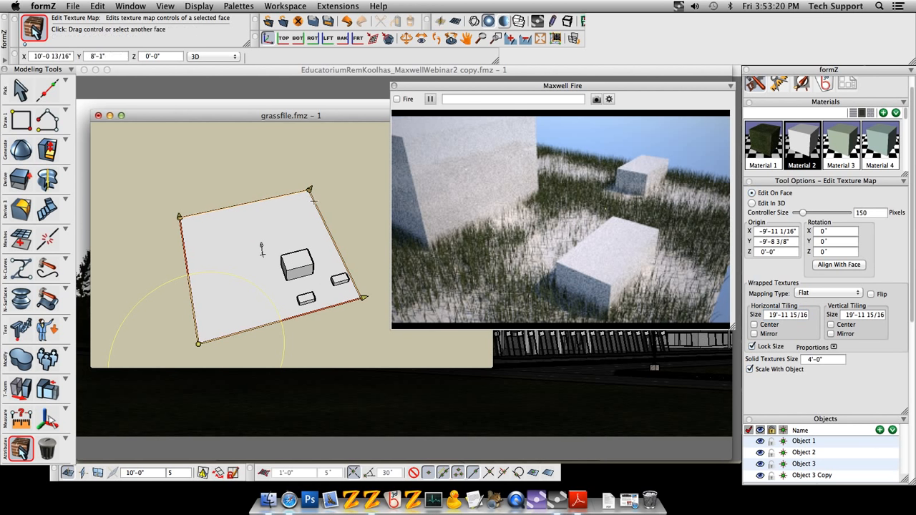
left_click(21, 91)
Render the whole ground plane in Fire to check the grass distribution, and stop the rendering.
middle_click_drag(206, 159, 246, 167)
scroll(329, 279, "up", 3)
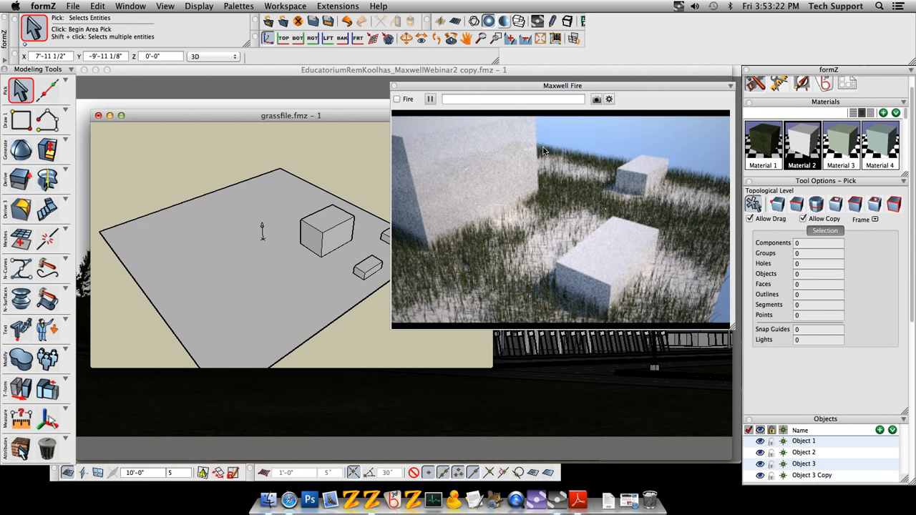
left_click(406, 100)
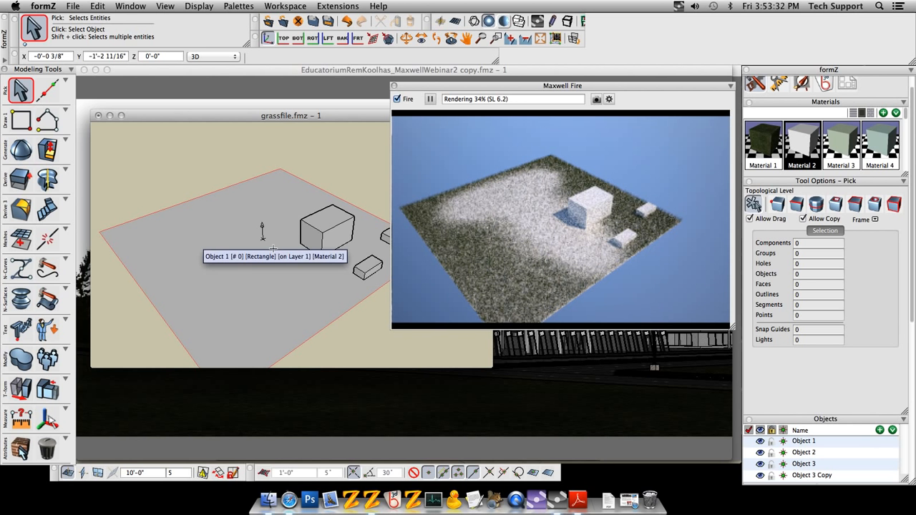
left_click(405, 99)
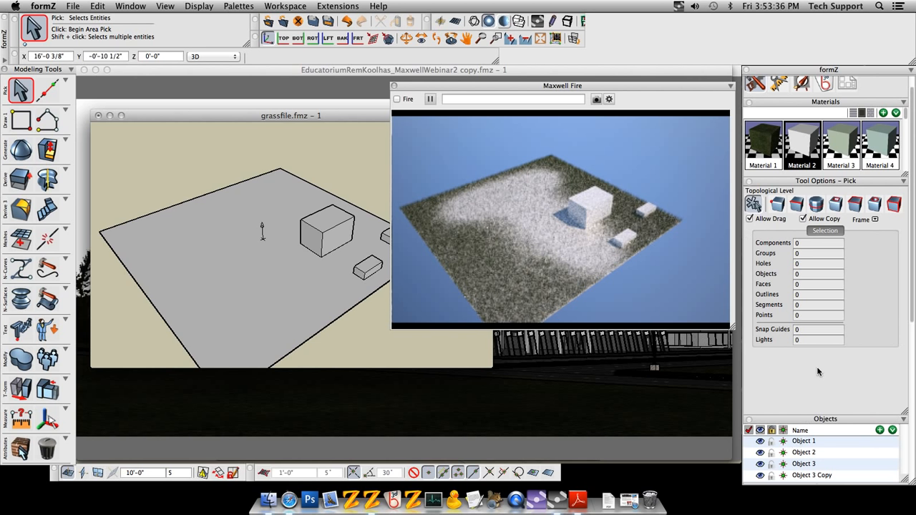
Open the ground plane's Default grass definition, enable its Level of Detail option and accept the grass and Maxwell attribute settings.
left_click(302, 272)
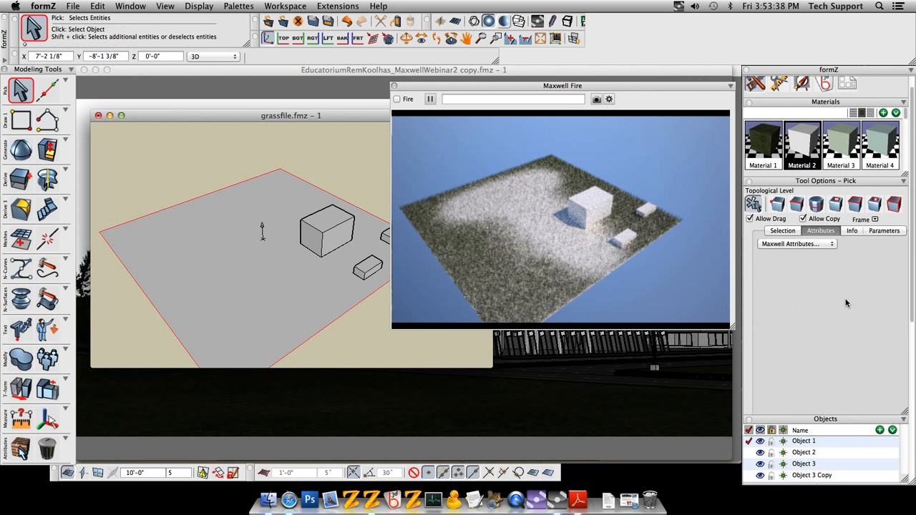
left_click(794, 246)
left_click(790, 244)
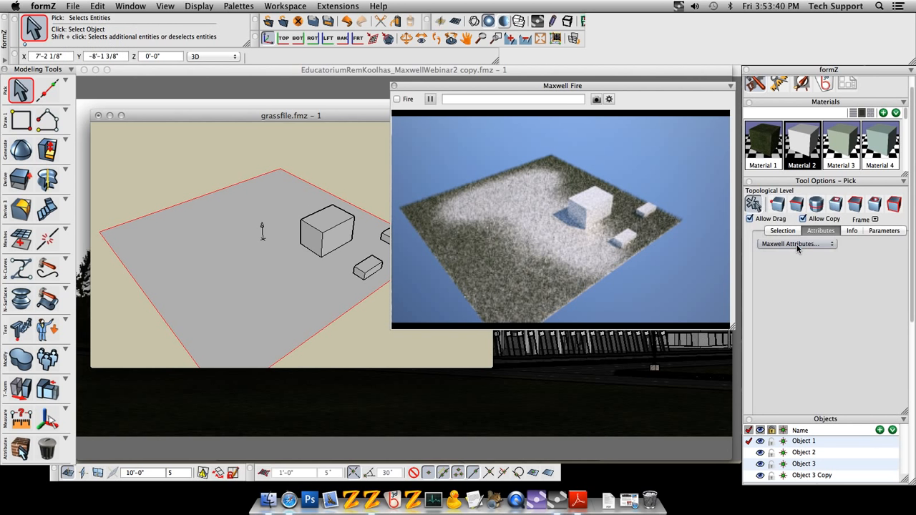
left_click(409, 212)
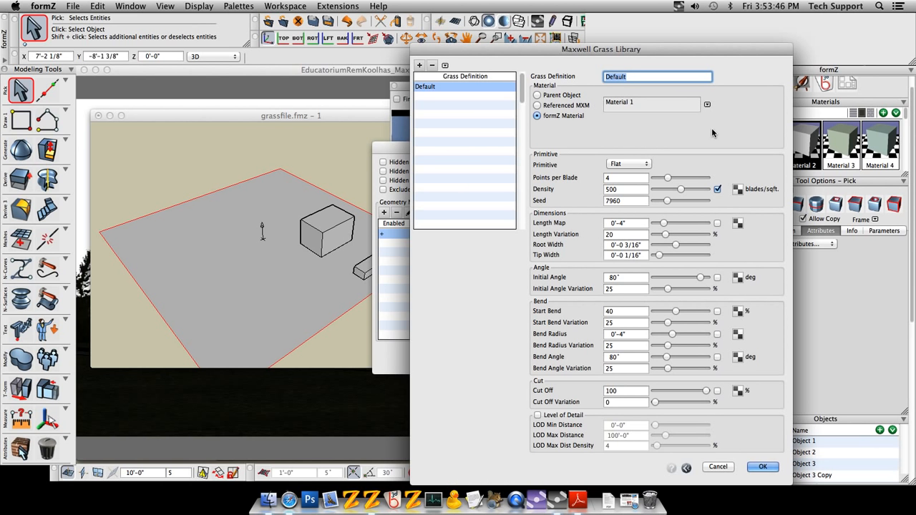
left_click_drag(660, 53, 456, 49)
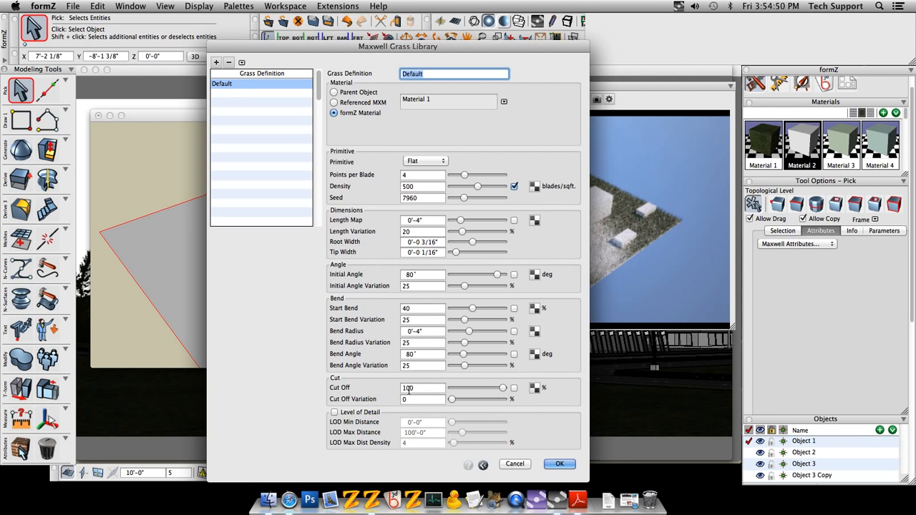
left_click(347, 415)
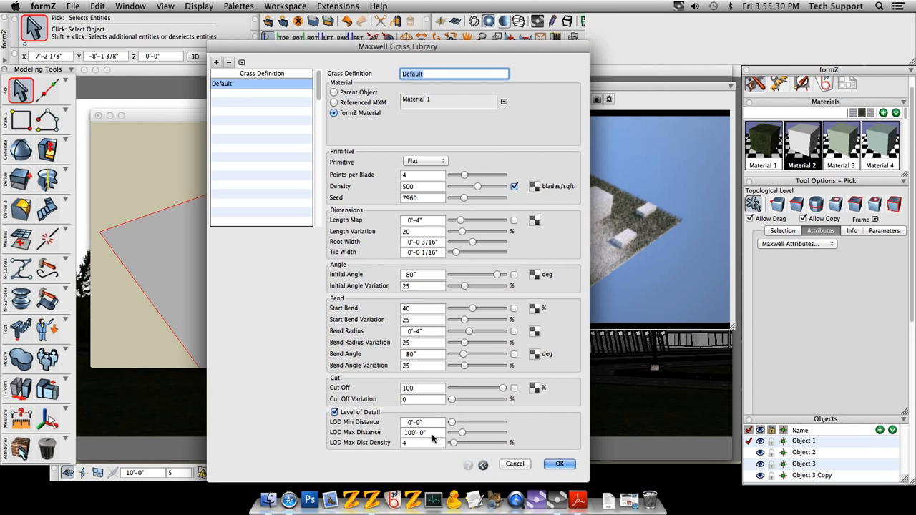
left_click(559, 464)
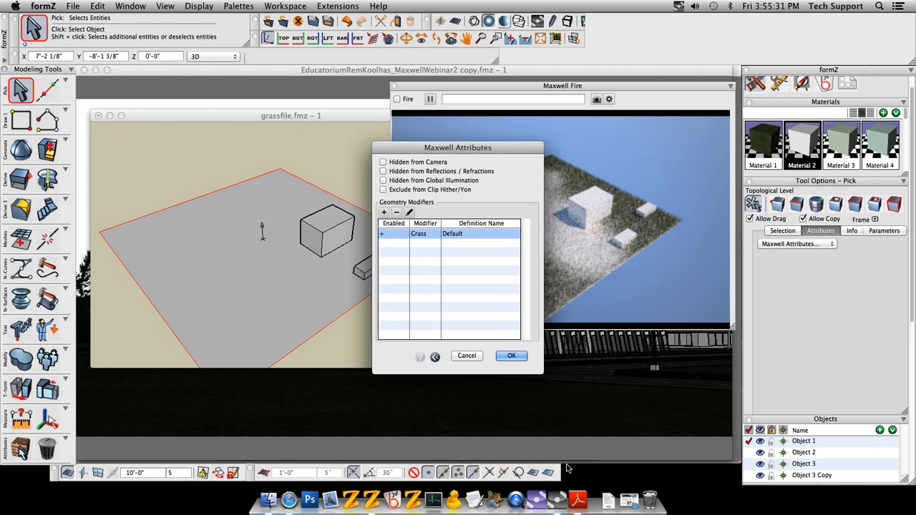
left_click(511, 356)
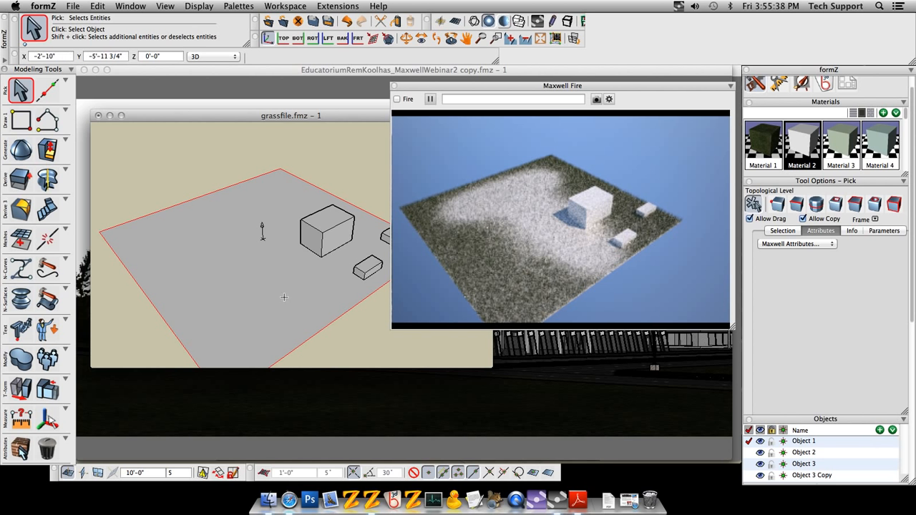
Close grassfile.fmz, the EducatoriumRemKoolhas copy and the Maxwell Fire window to get back to the House Chmar living room project.
middle_click_drag(285, 301, 282, 293)
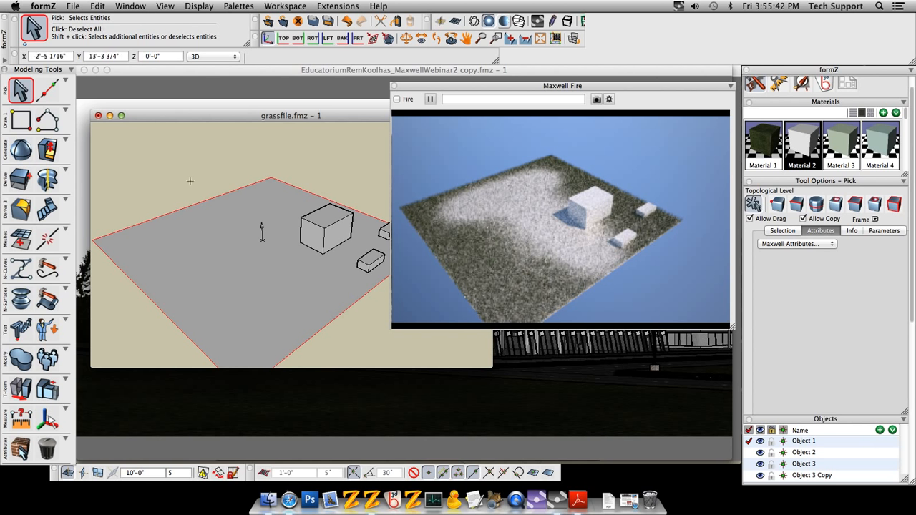
left_click(99, 118)
left_click(459, 273)
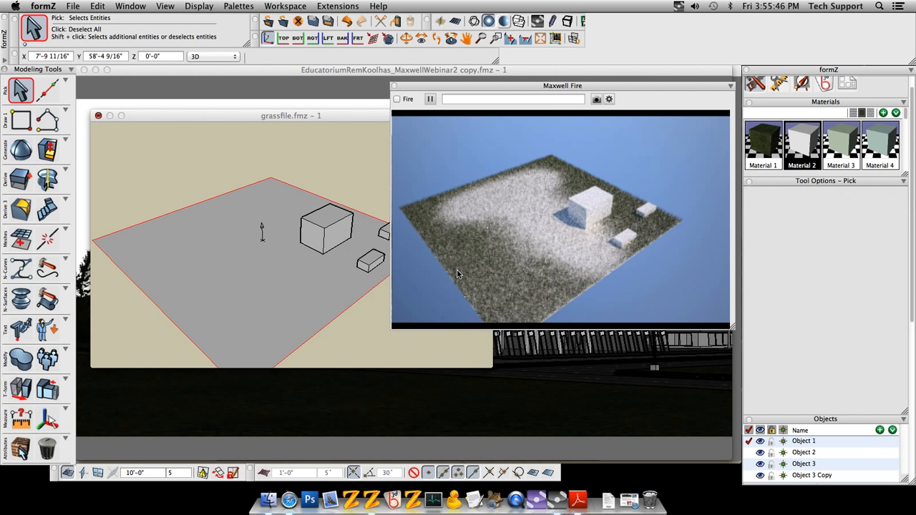
left_click(84, 69)
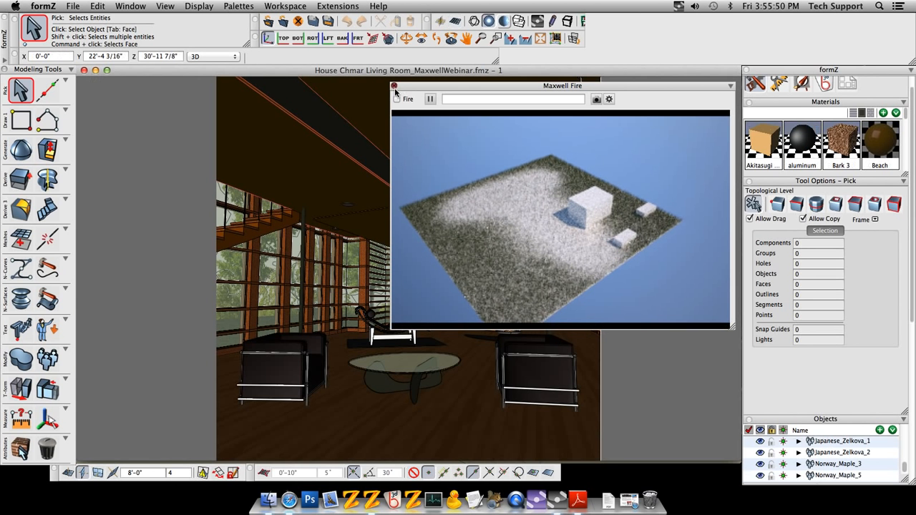
left_click(394, 86)
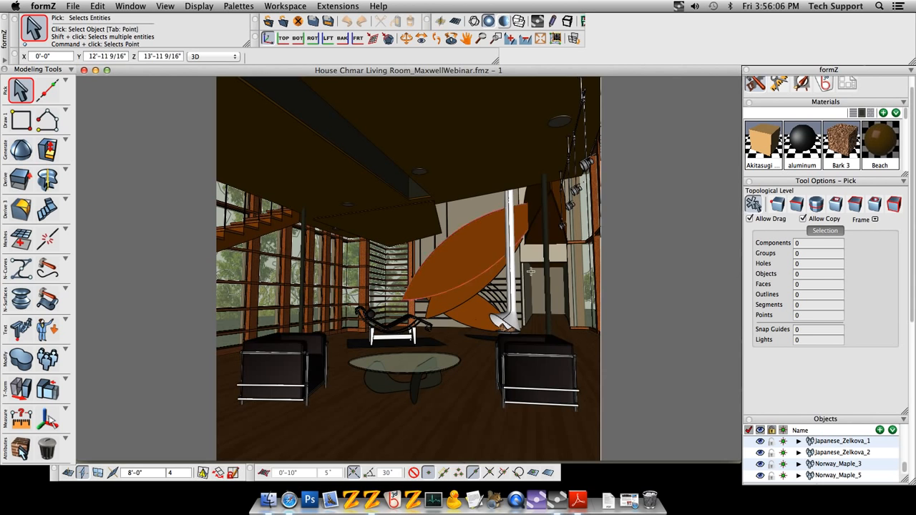
Examine the house, its trees and the surrounding terrain from outside, and restore the LivingroomShow view.
scroll(446, 398, "down", 5)
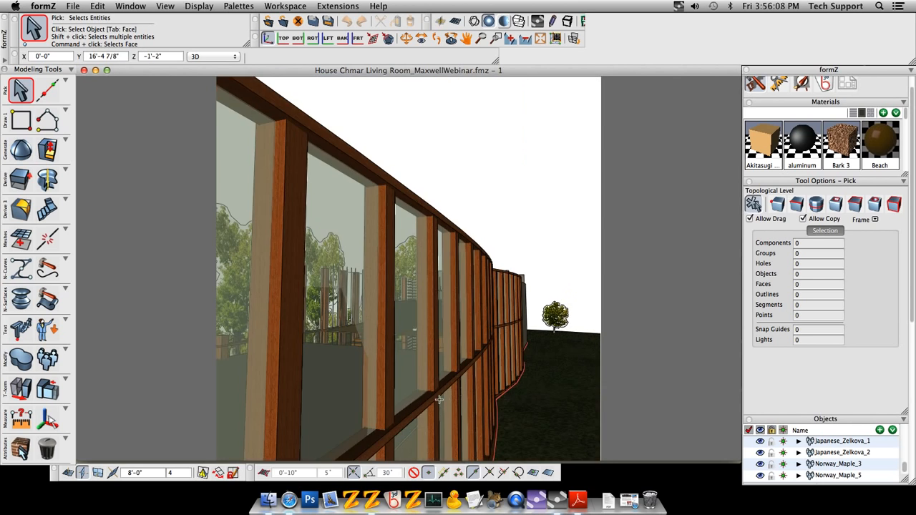
scroll(438, 398, "down", 6)
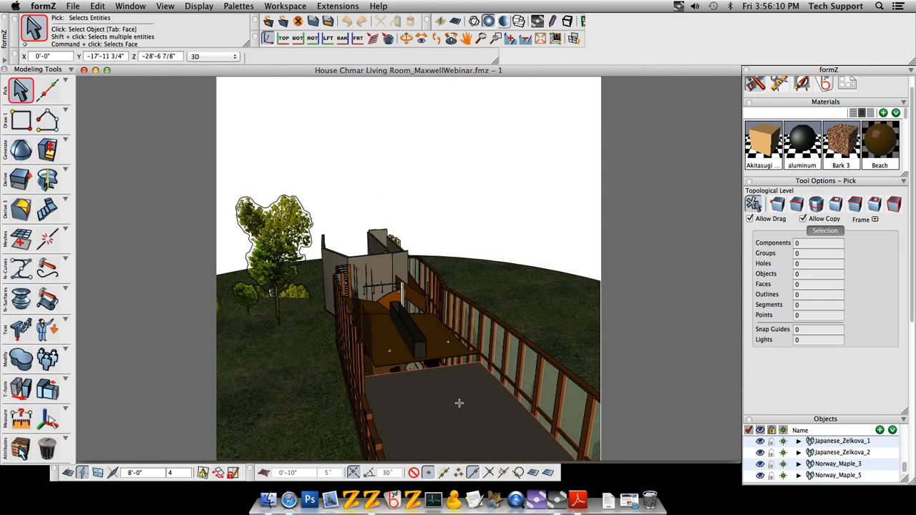
scroll(458, 403, "down", 8)
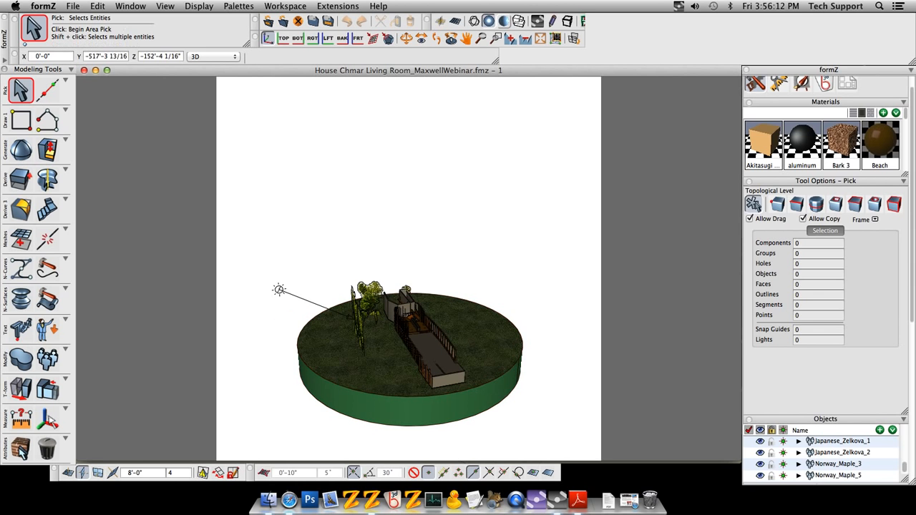
scroll(906, 260, "down", 10)
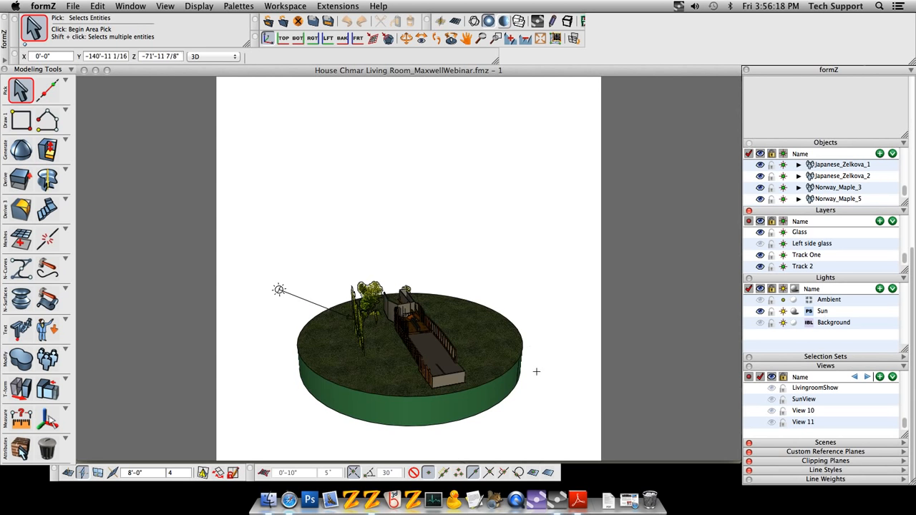
middle_click_drag(540, 422, 443, 405)
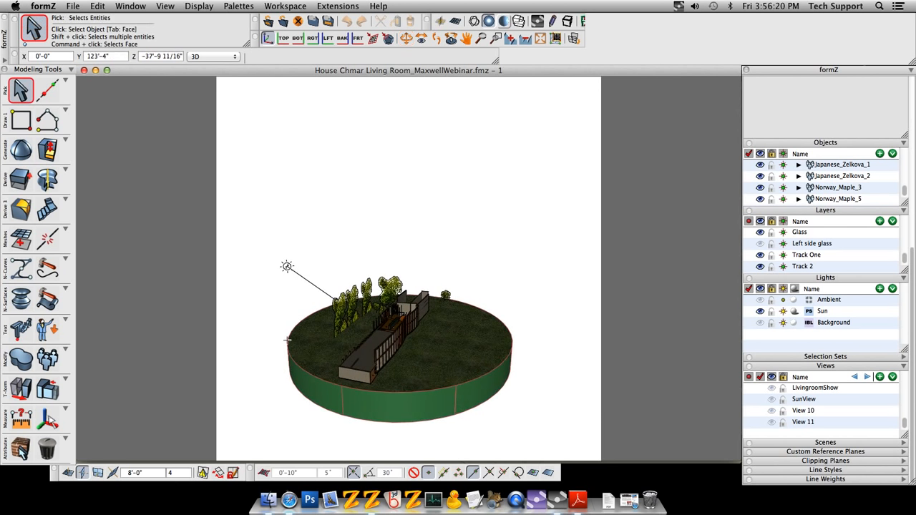
scroll(336, 345, "up", 2)
scroll(339, 347, "up", 2)
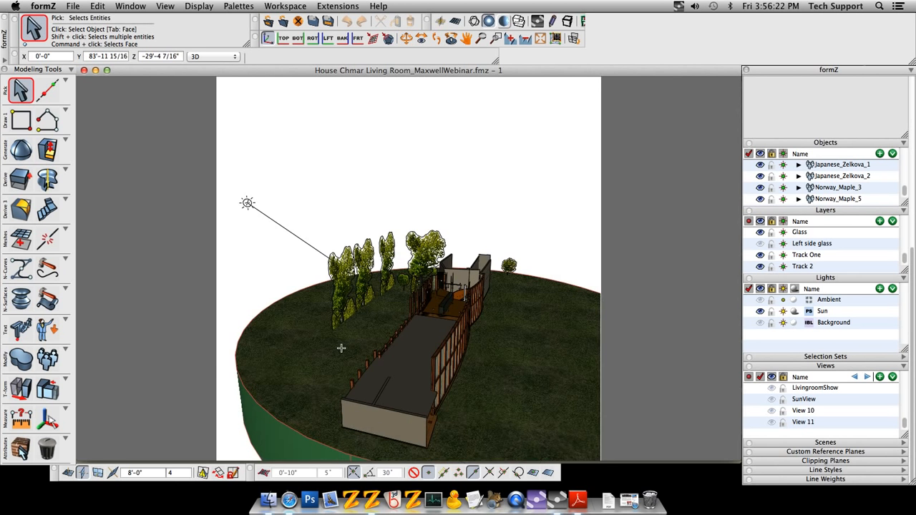
middle_click_drag(341, 348, 315, 371)
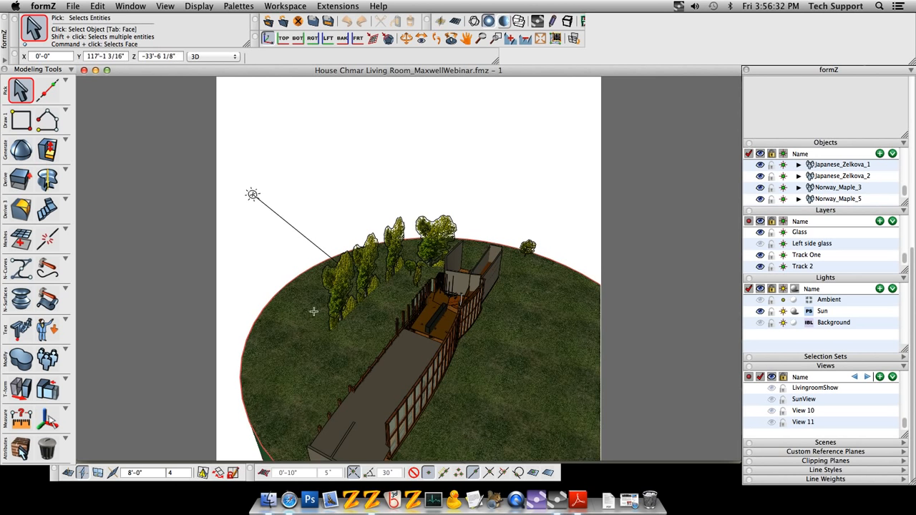
middle_click_drag(313, 311, 456, 298)
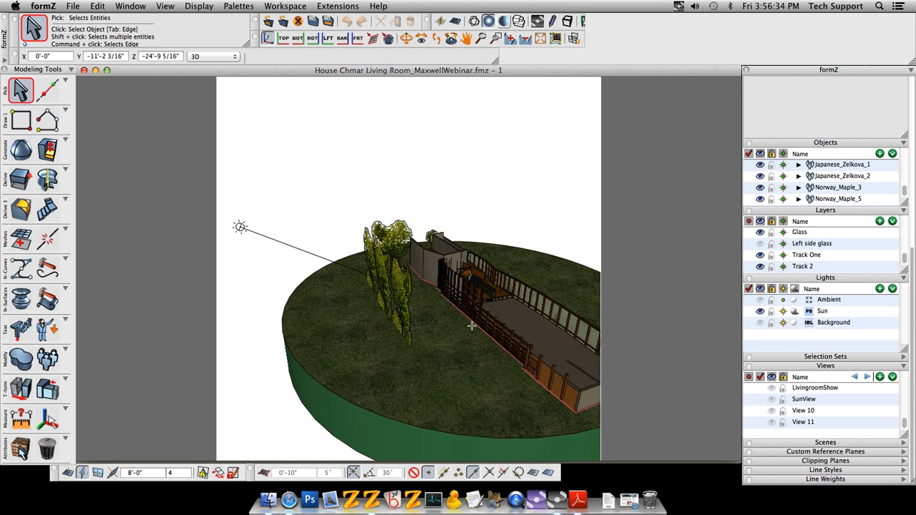
scroll(506, 387, "up", 3)
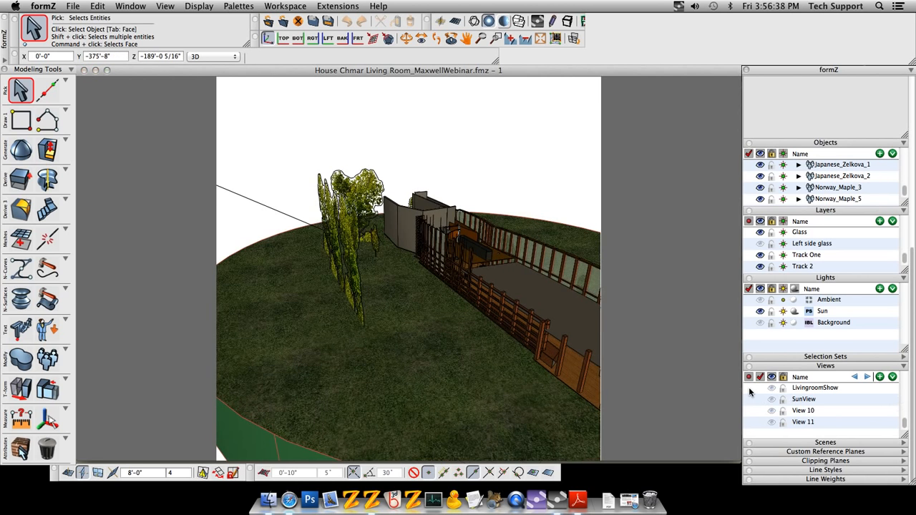
left_click(749, 388)
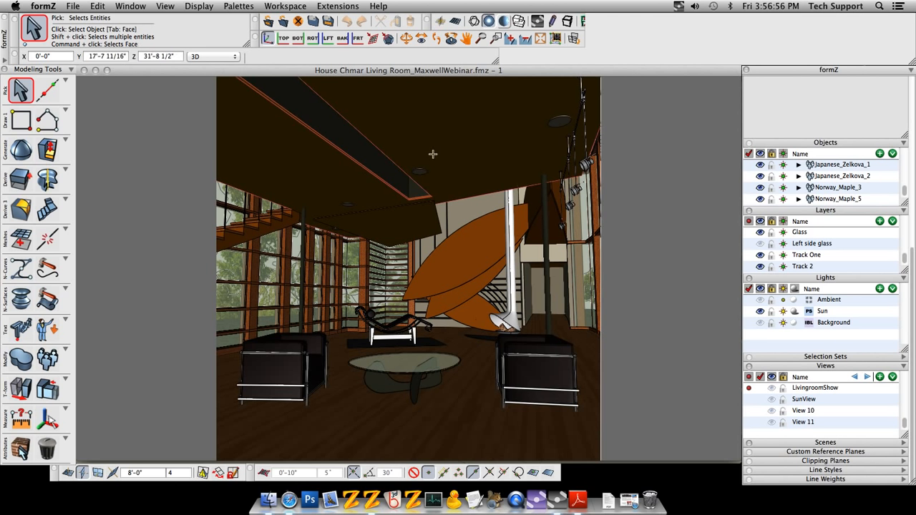
Switch to View 11 and select the bulb disc inside the track spotlight.
left_click(748, 422)
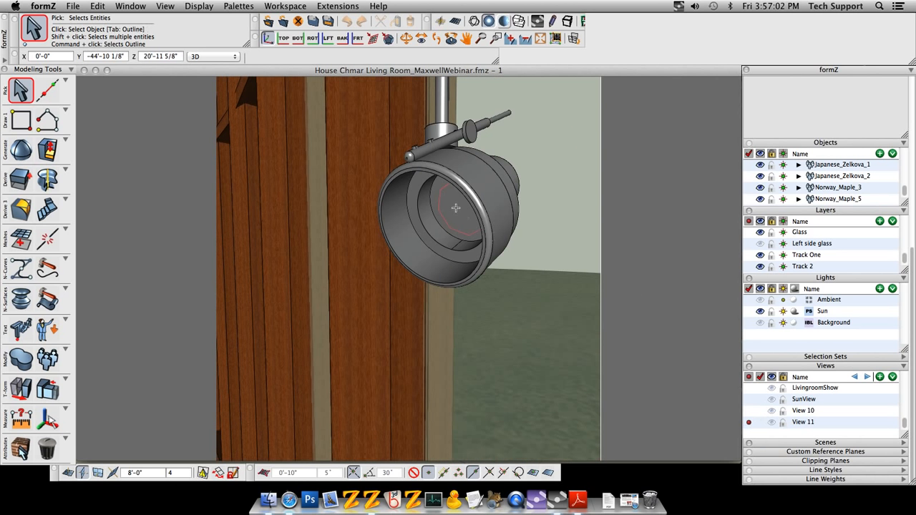
left_click(455, 207)
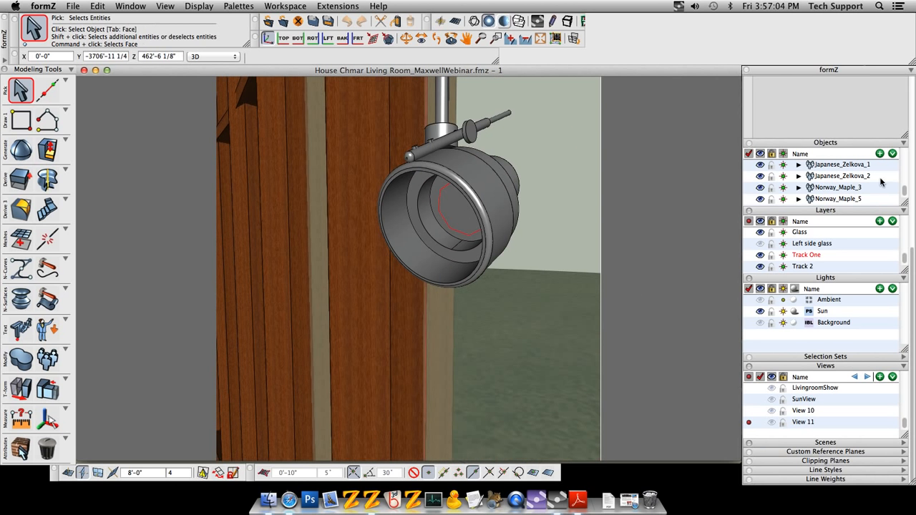
Open the parameters of the Light 1 material and try its Is Emitter option, leaving it switched off.
left_click_drag(913, 306, 909, 114)
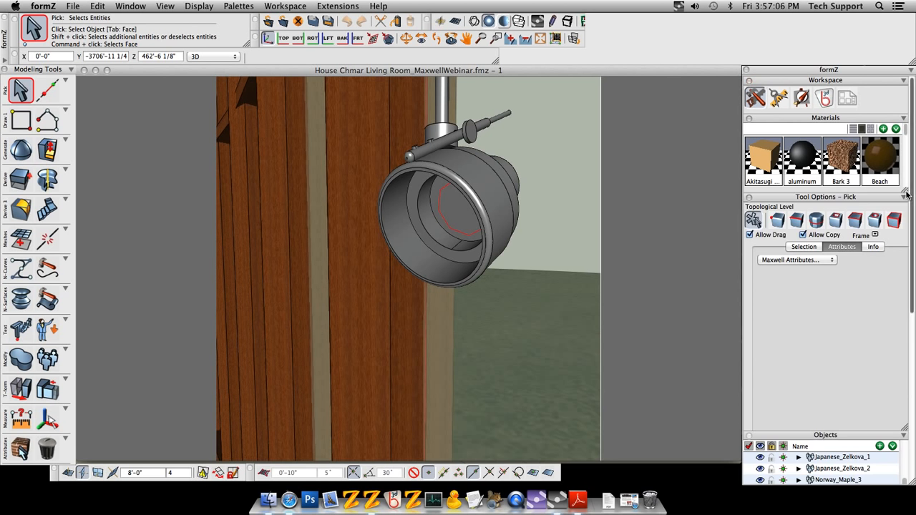
left_click_drag(904, 192, 894, 403)
scroll(885, 299, "down", 5)
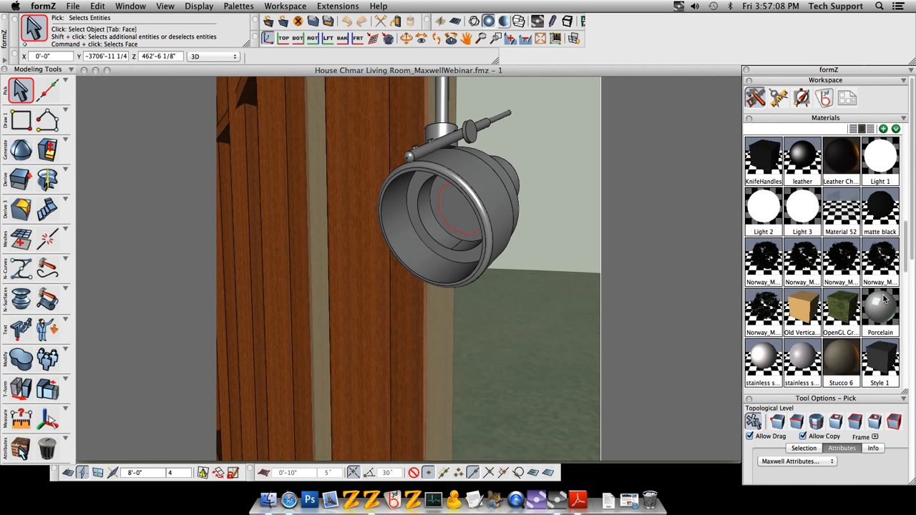
scroll(885, 300, "up", 2)
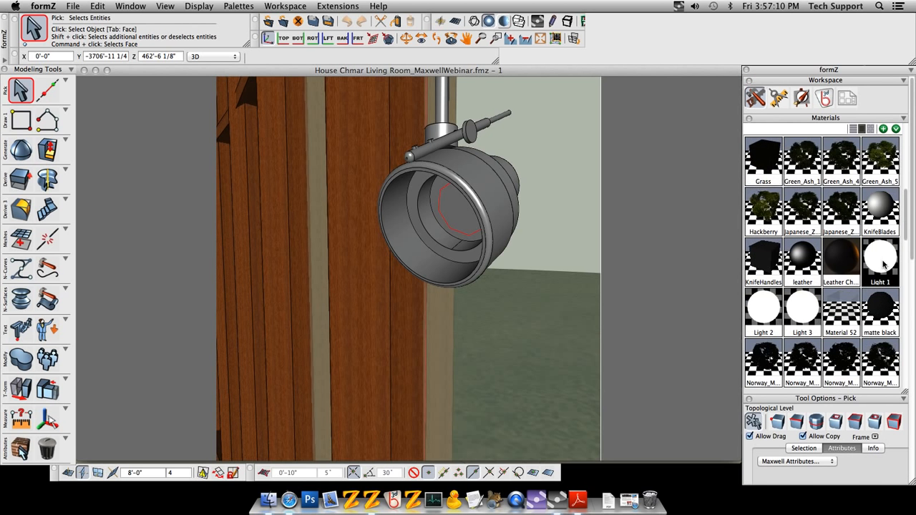
double_click(882, 261)
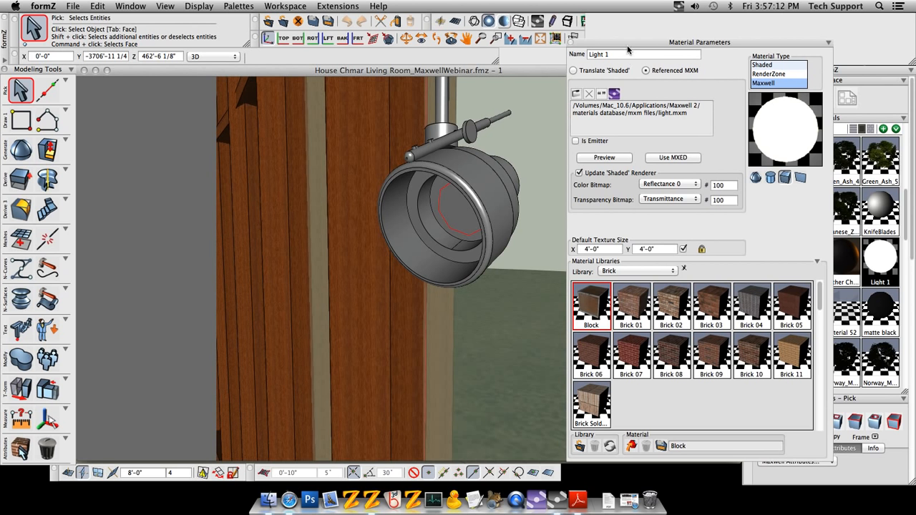
left_click_drag(627, 44, 613, 49)
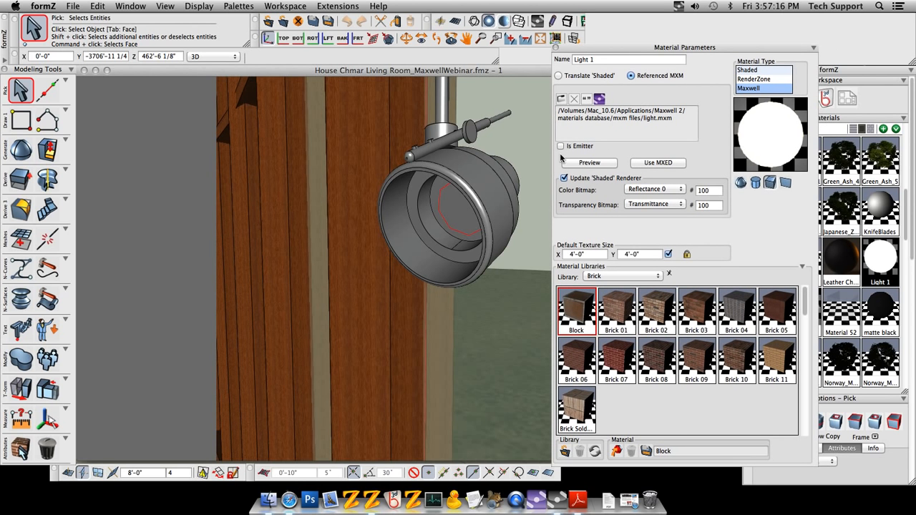
left_click(561, 146)
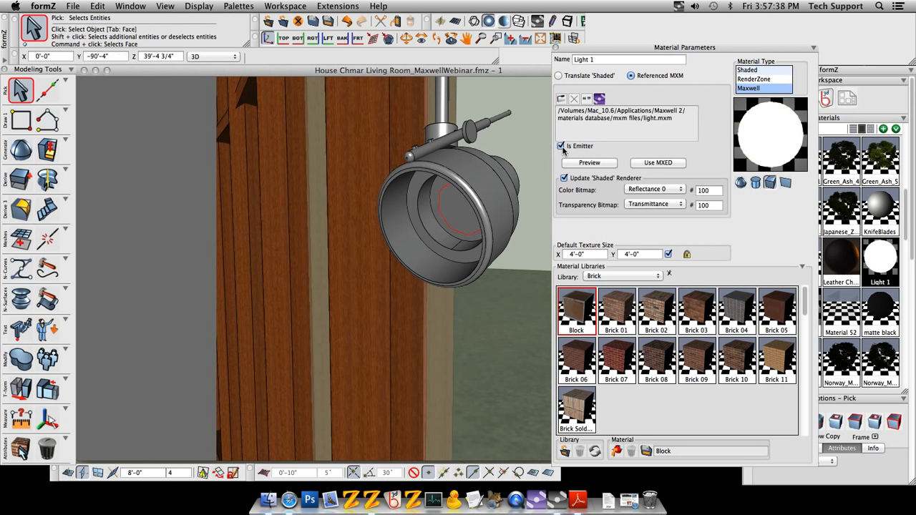
left_click(561, 146)
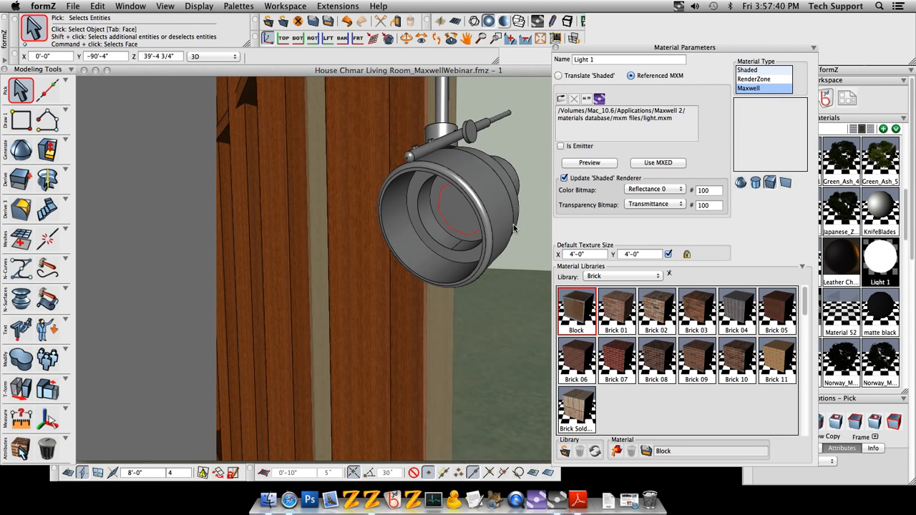
Examine the row of track spotlights along the window wall and the living room around the fireplace.
scroll(482, 351, "down", 5)
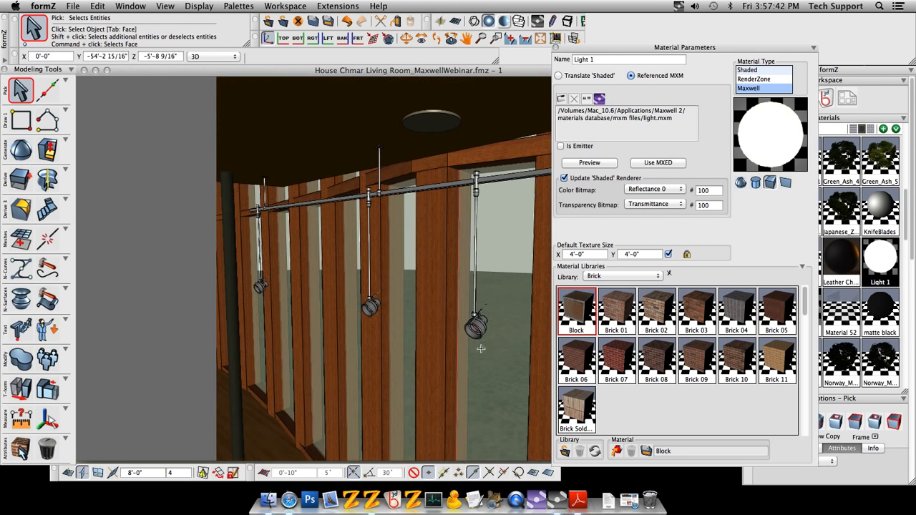
middle_click_drag(496, 369, 461, 375)
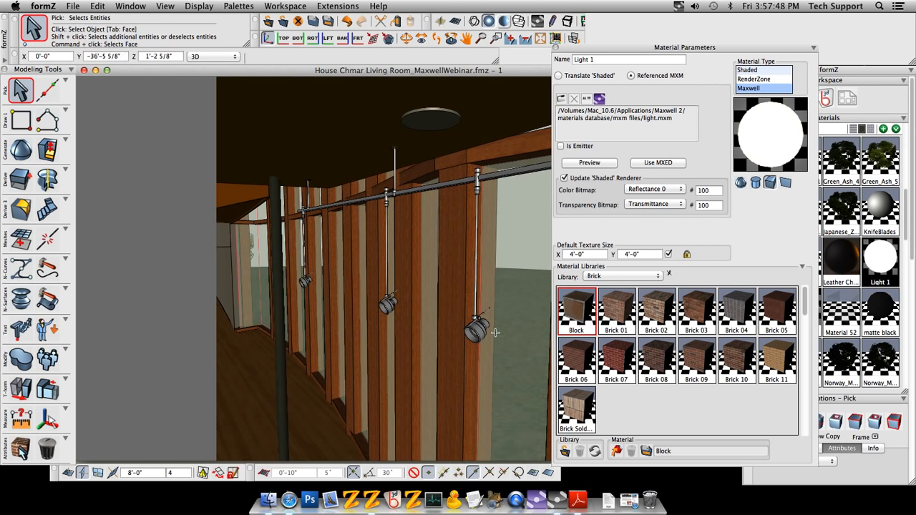
scroll(514, 336, "down", 3)
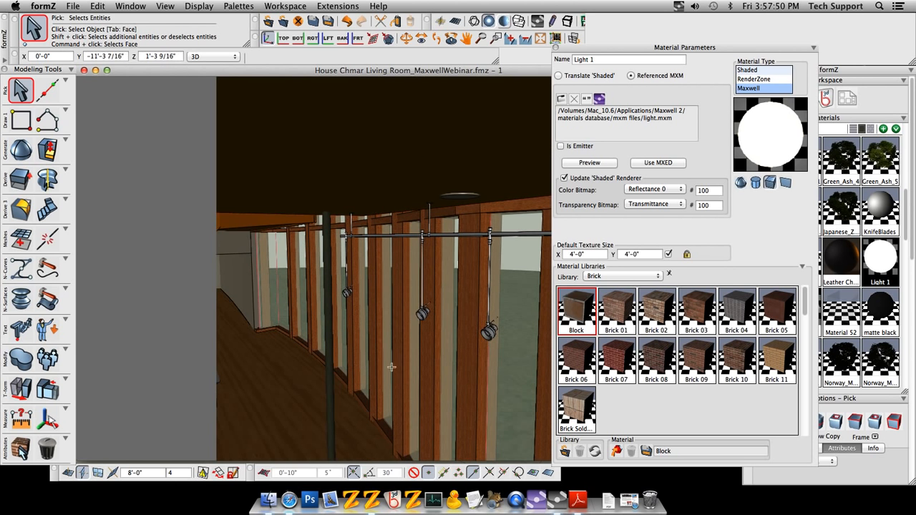
scroll(504, 305, "down", 2)
middle_click_drag(504, 305, 319, 408)
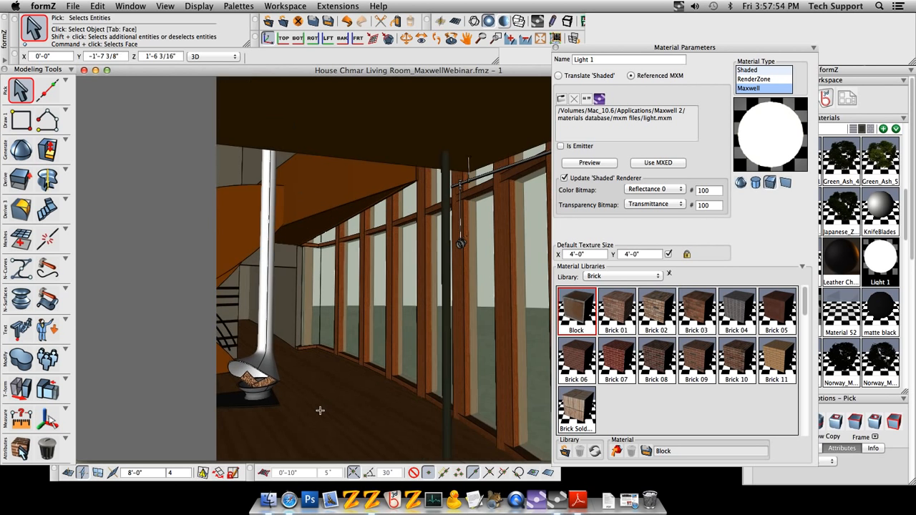
middle_click_drag(363, 348, 466, 310)
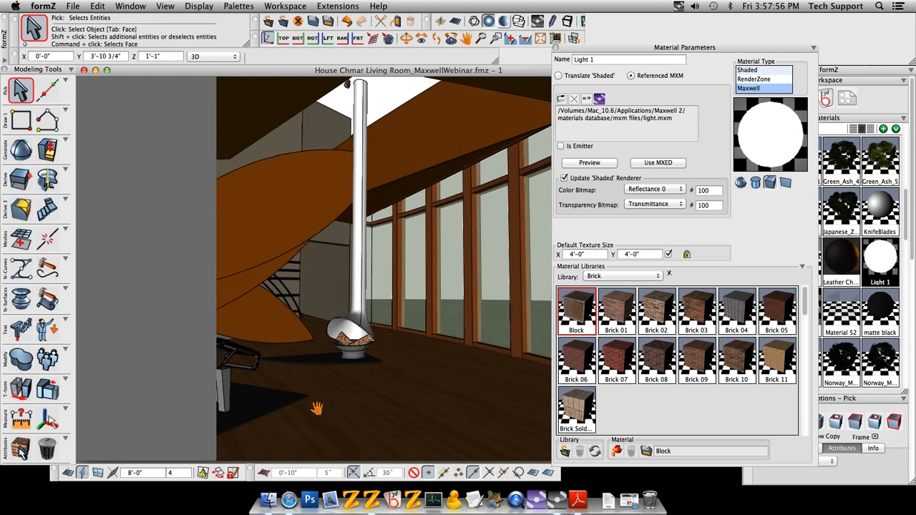
middle_click_drag(315, 409, 352, 389)
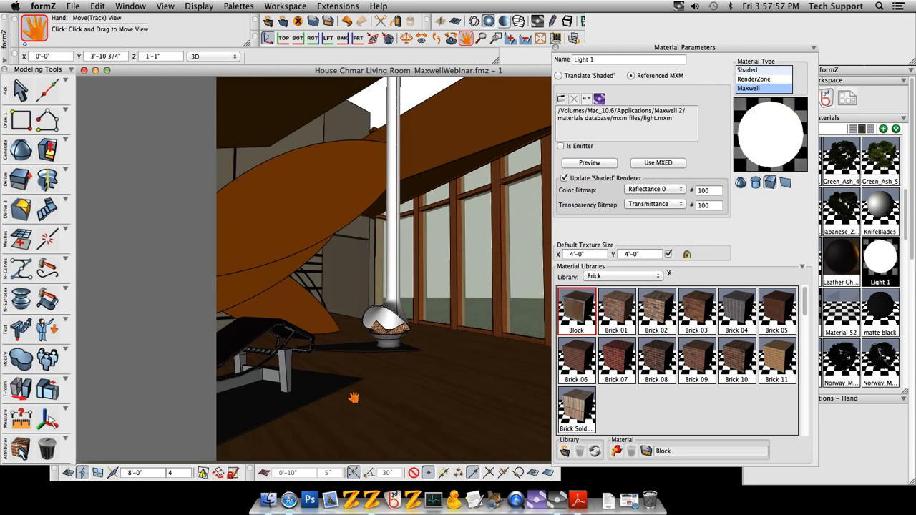
Switch to Maxwell Render and examine the House Chmar Living Room 260.mxi render from the ceiling lights to the floor.
left_click(557, 501)
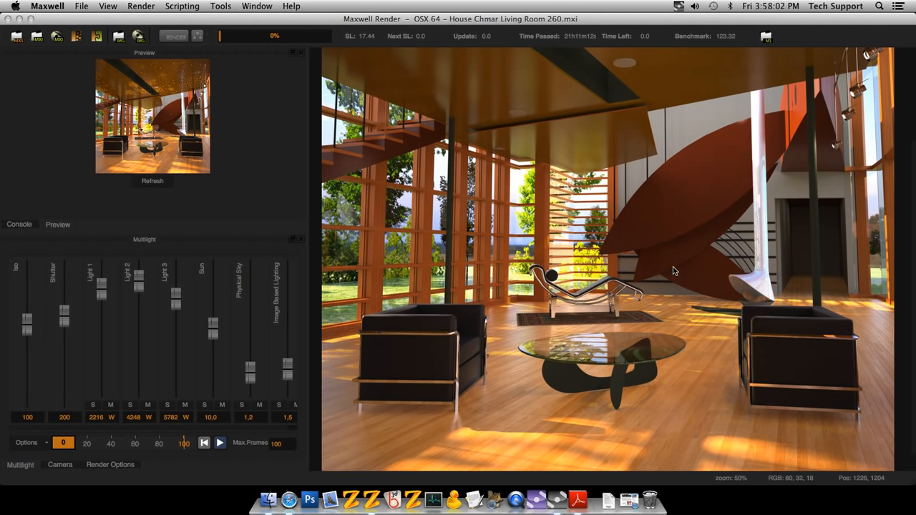
left_click_drag(673, 266, 657, 327)
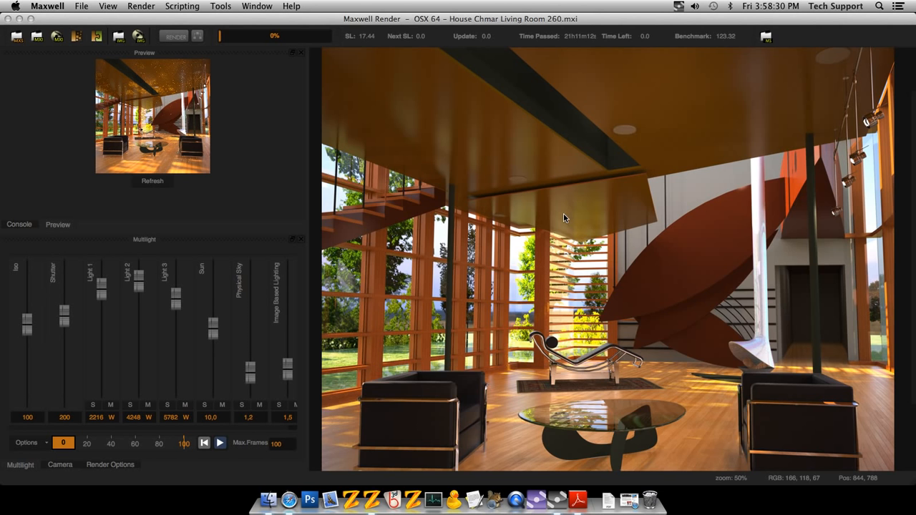
scroll(584, 215, "down", 3)
scroll(584, 217, "up", 3)
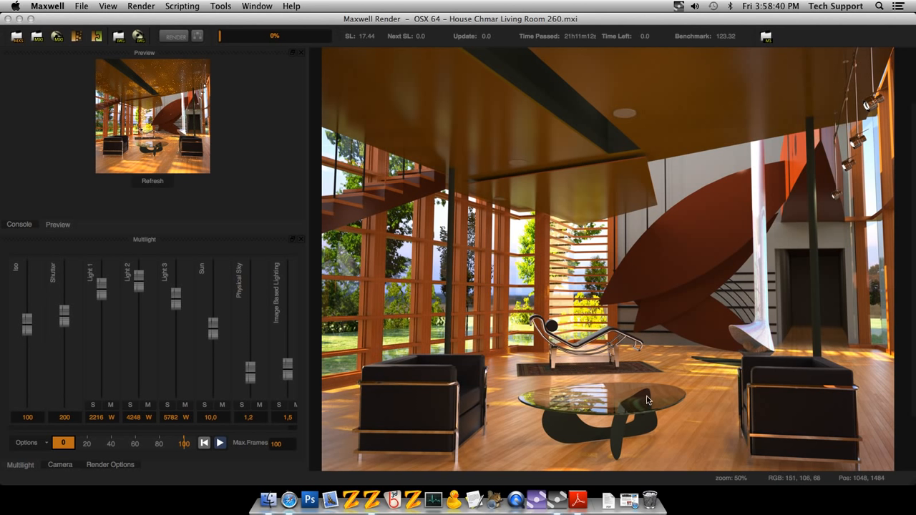
left_click_drag(666, 416, 662, 371)
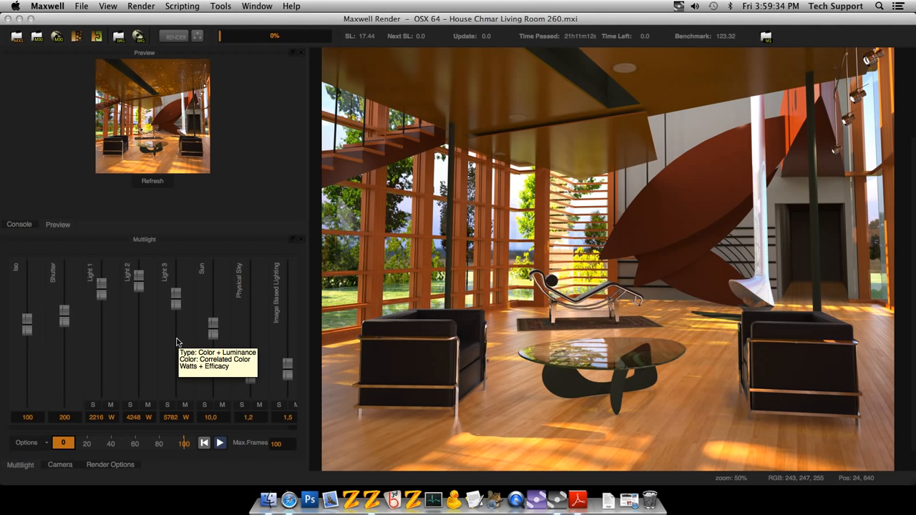
Dim the Multilight Sun, Physical Sky, Image Based Lighting, Light 3 and Light 1 to 0, and set Light 2 to 902 W.
left_click_drag(212, 329, 284, 409)
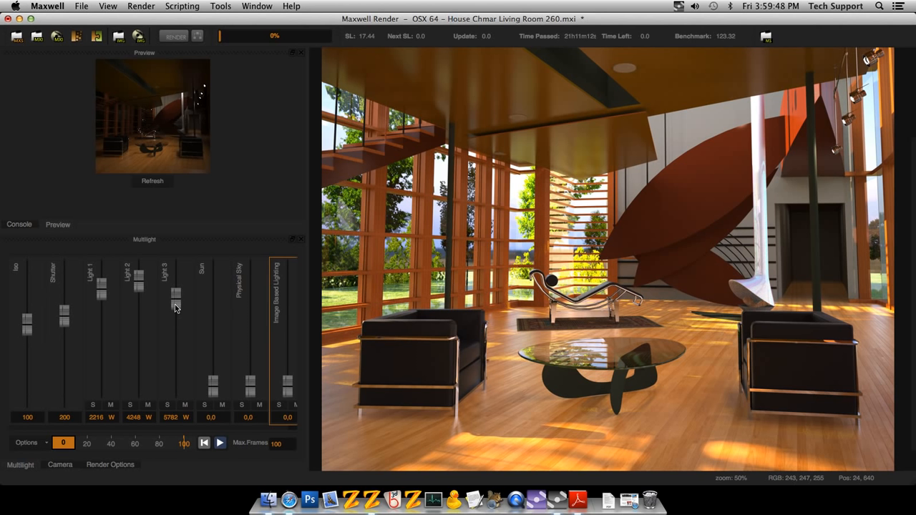
left_click_drag(174, 304, 176, 386)
left_click_drag(104, 286, 102, 393)
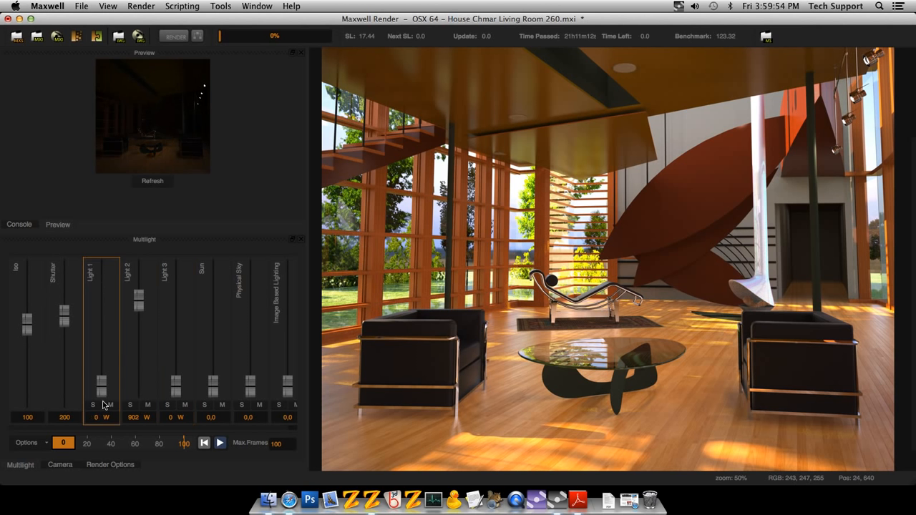
Brighten the room's lamps by raising Light 2 to 6956 W, Light 3 to 18243 W and Light 1 to 6649 W.
left_click_drag(139, 293, 142, 271)
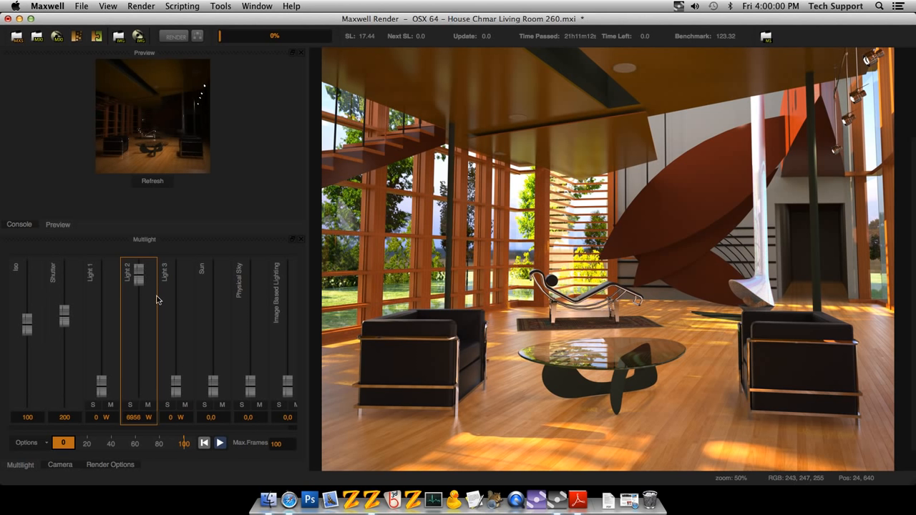
left_click_drag(175, 390, 175, 293)
left_click_drag(100, 383, 101, 278)
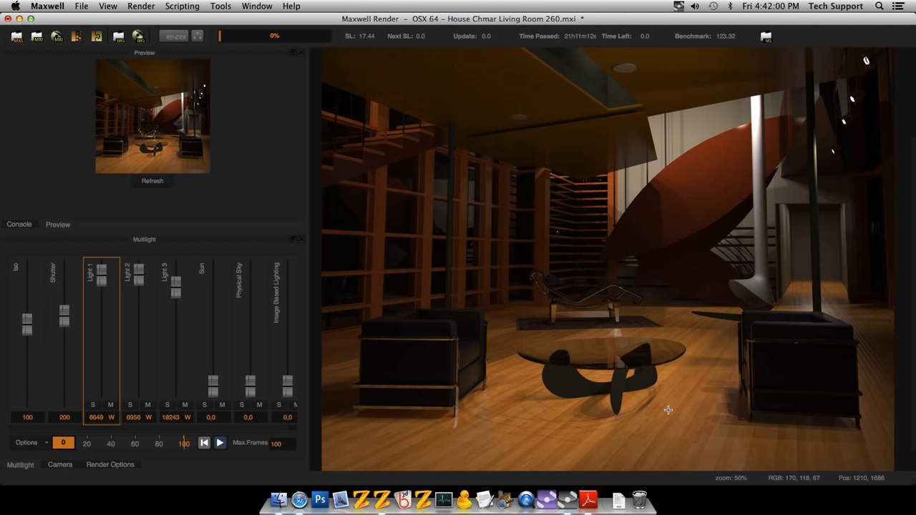
Open 25fmz7 View 15 18.mxi from the 25fmz7 View 15 Maxwell folder, reached through Rem Koolhaas Educatorium on the Desktop.
left_click(82, 6)
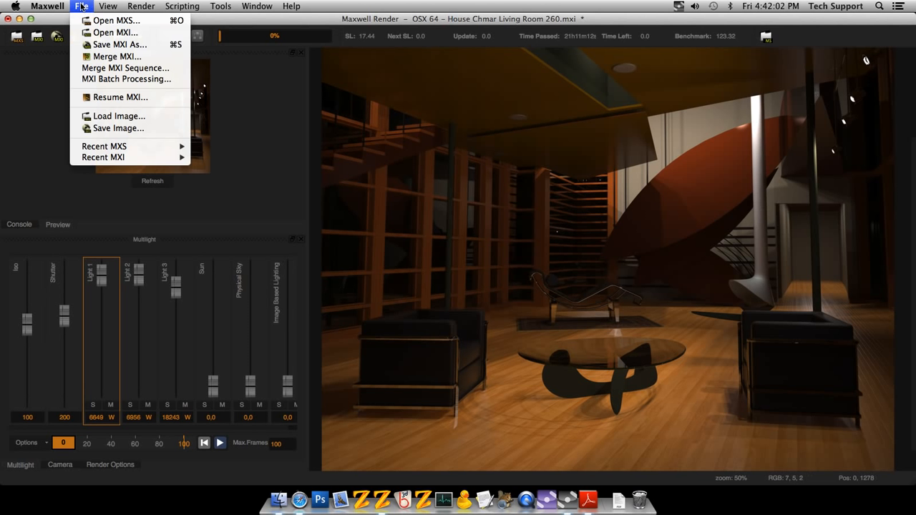
left_click(108, 33)
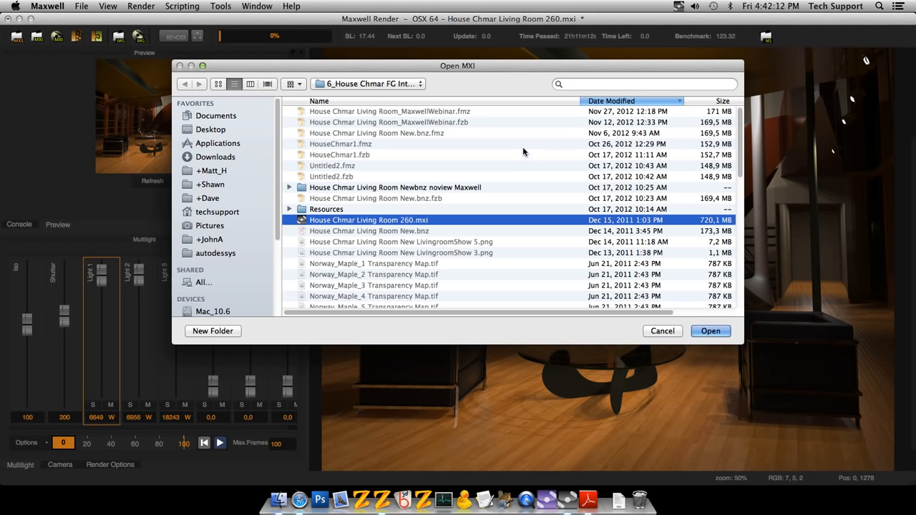
left_click(224, 133)
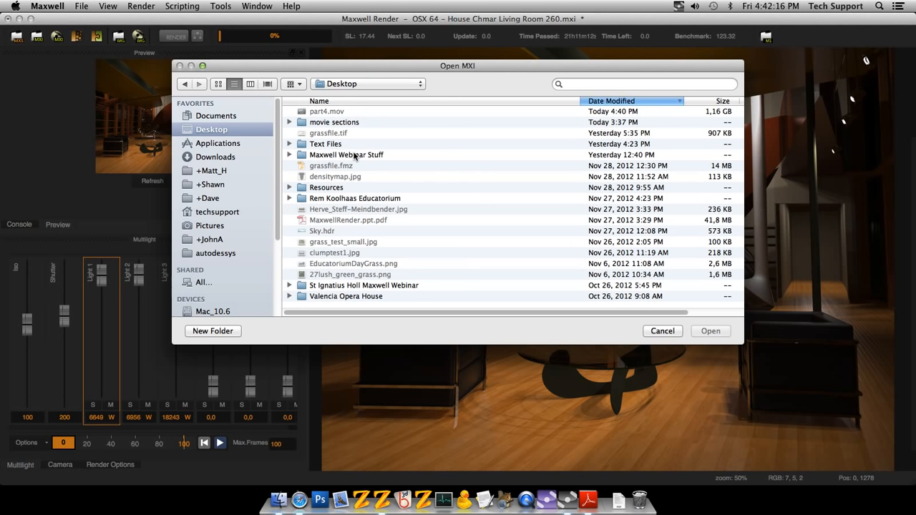
double_click(359, 198)
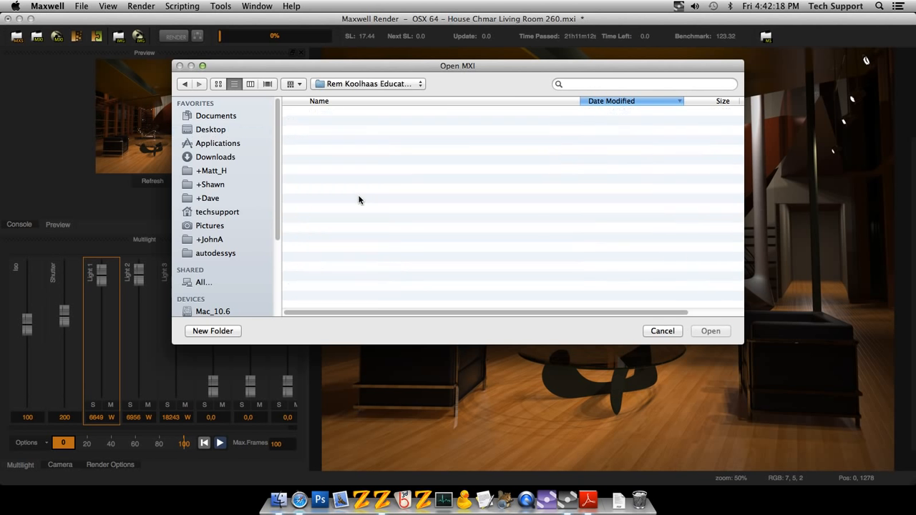
left_click(363, 156)
double_click(363, 155)
left_click(342, 123)
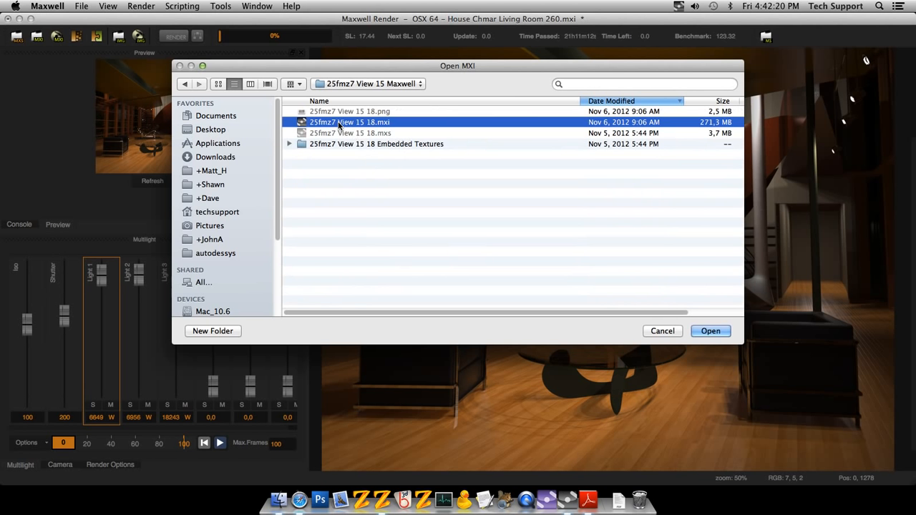
left_click(716, 332)
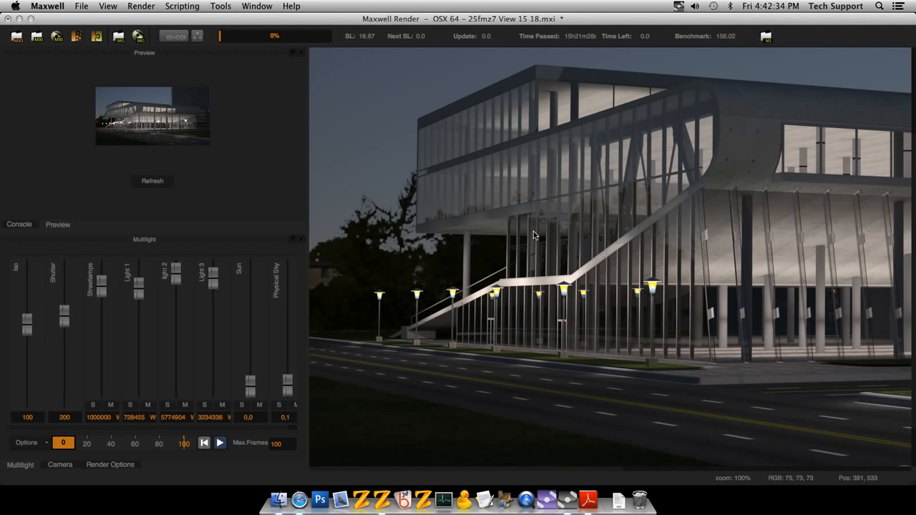
Show the whole Educatorium image and set the Multilight Sun and Physical Sky intensities to 1.0.
scroll(480, 253, "down", 1)
scroll(480, 256, "down", 1)
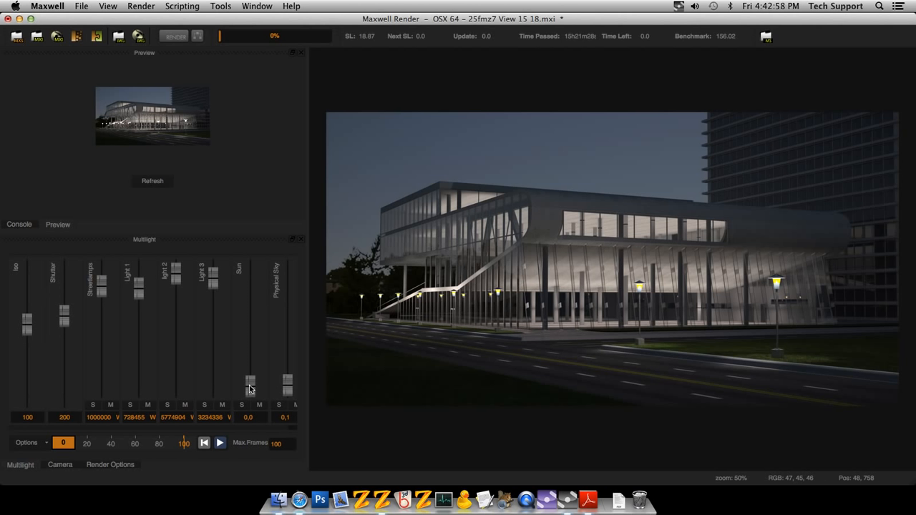
left_click_drag(249, 385, 290, 380)
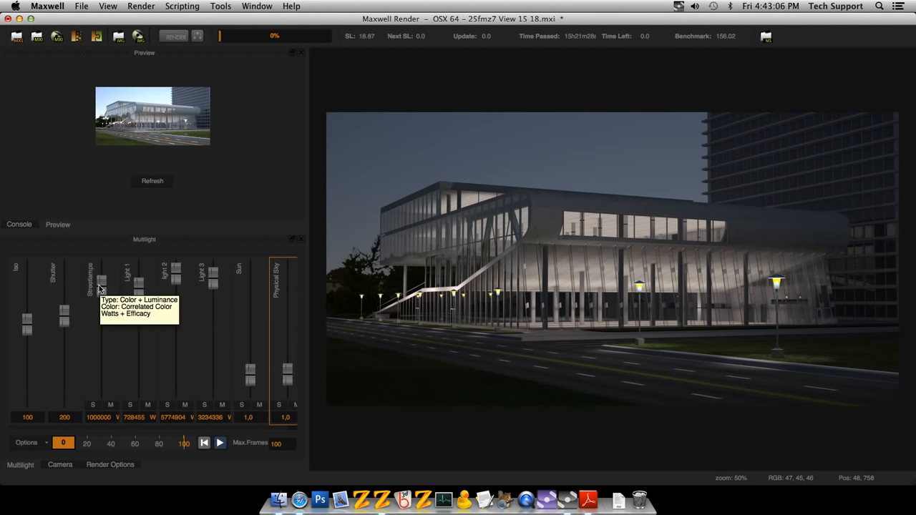
Turn the Streetlamps and Light 3 off at 0 W, and lower Light 1 to 45203 W and light 2 to 1810 W.
left_click_drag(104, 287, 102, 384)
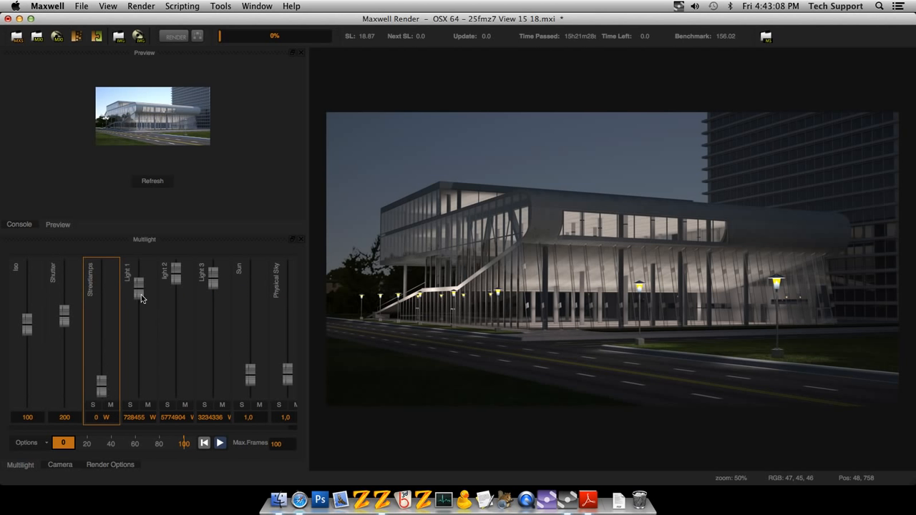
left_click_drag(138, 286, 140, 312)
left_click_drag(176, 271, 212, 386)
left_click_drag(177, 292, 179, 335)
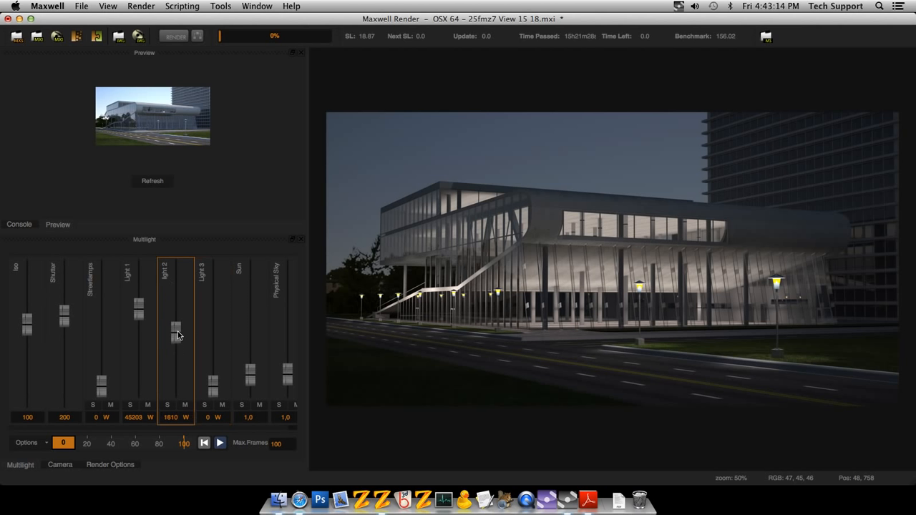